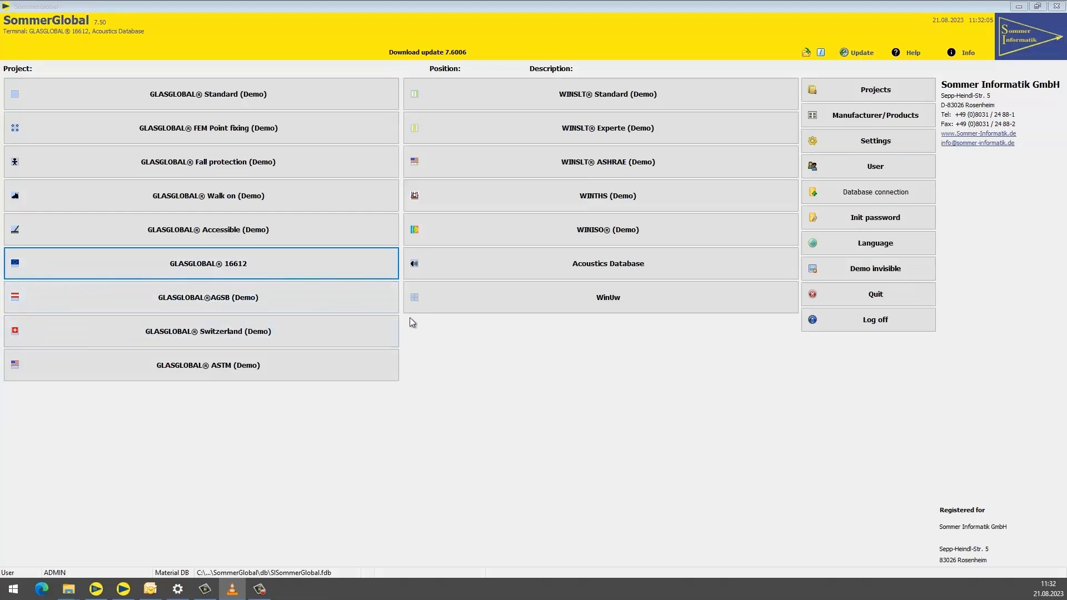
Start a GLASGLOBAL 16612 calculation and enter the project description "Vertical 16612 - without bond"
{"action": "left_click", "coordinate": [280, 269]}
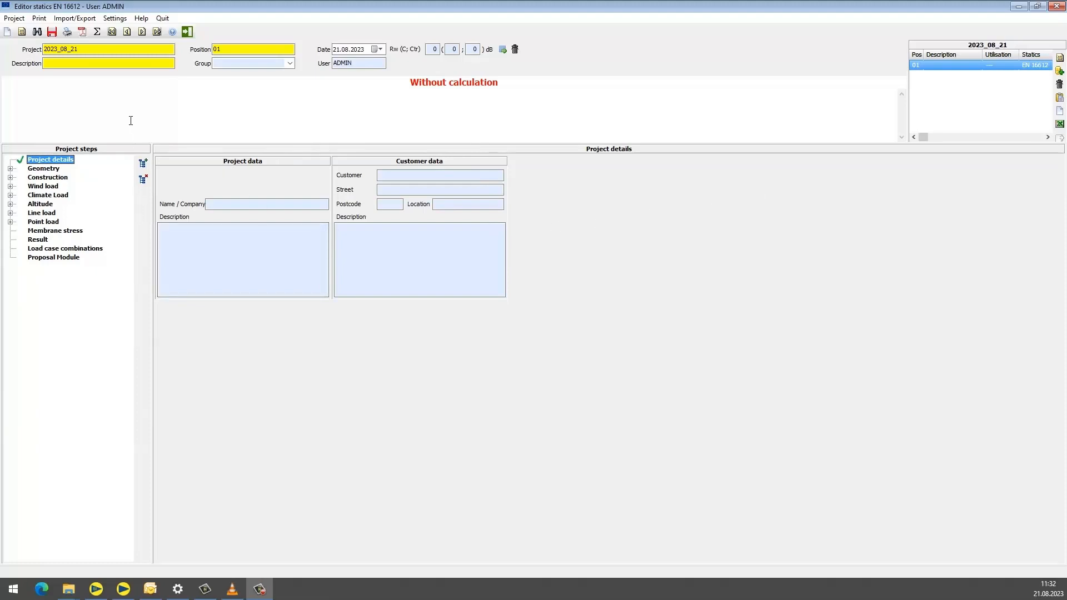
{"action": "left_click", "coordinate": [101, 63]}
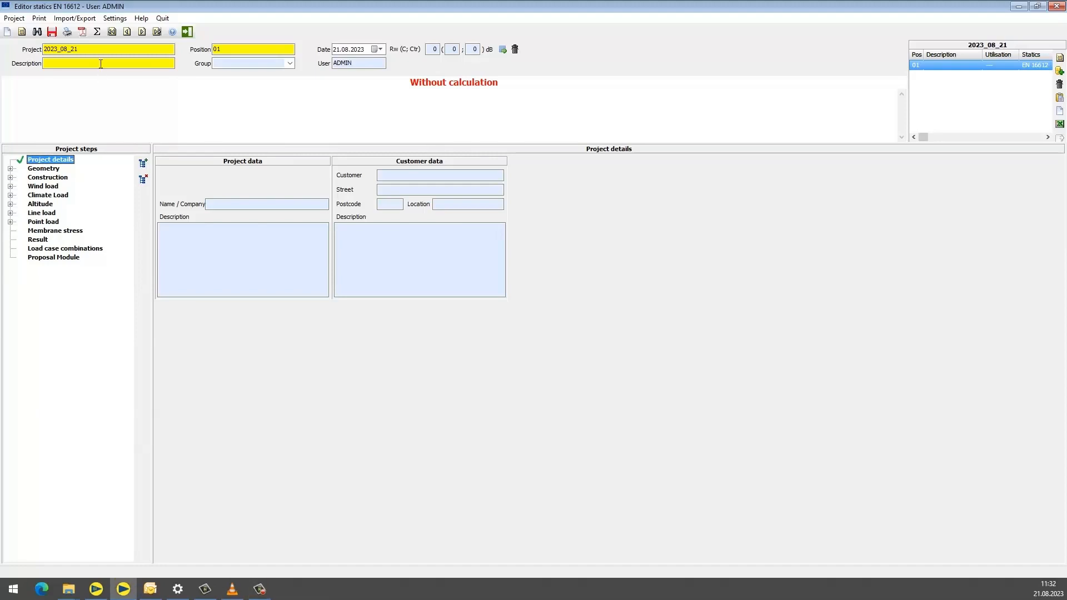
{"action": "left_click", "coordinate": [101, 63]}
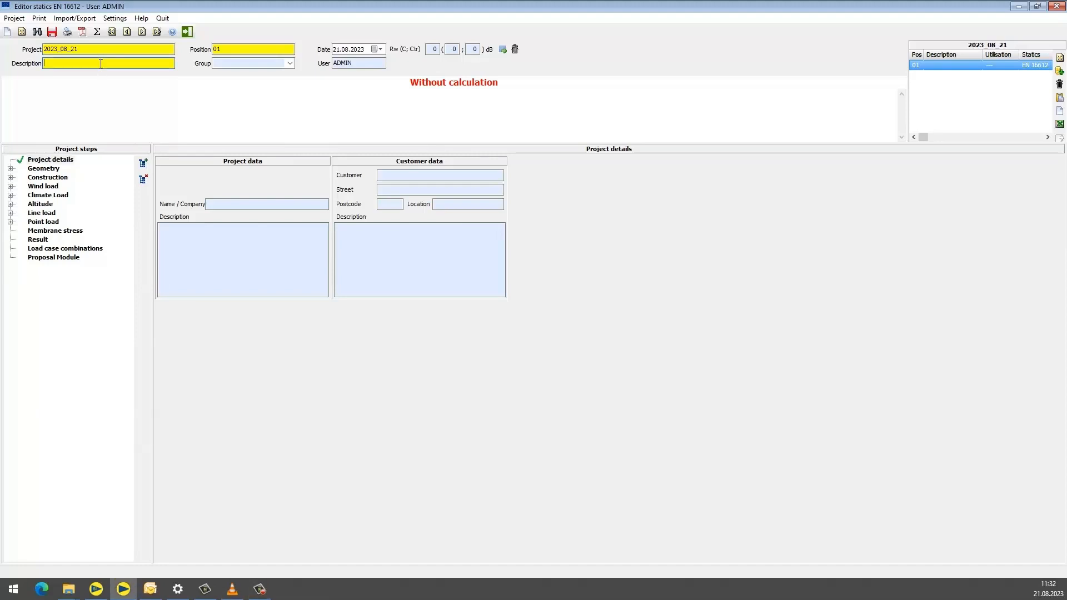
{"action": "type", "text": "Vertical 16612 - w"}
{"action": "type", "text": "ithout bond"}
{"action": "left_click", "coordinate": [445, 125]}
Set the rectangular double glazing's geometry to a width of 1500 mm and a height of 1250 mm
{"action": "left_click", "coordinate": [43, 170]}
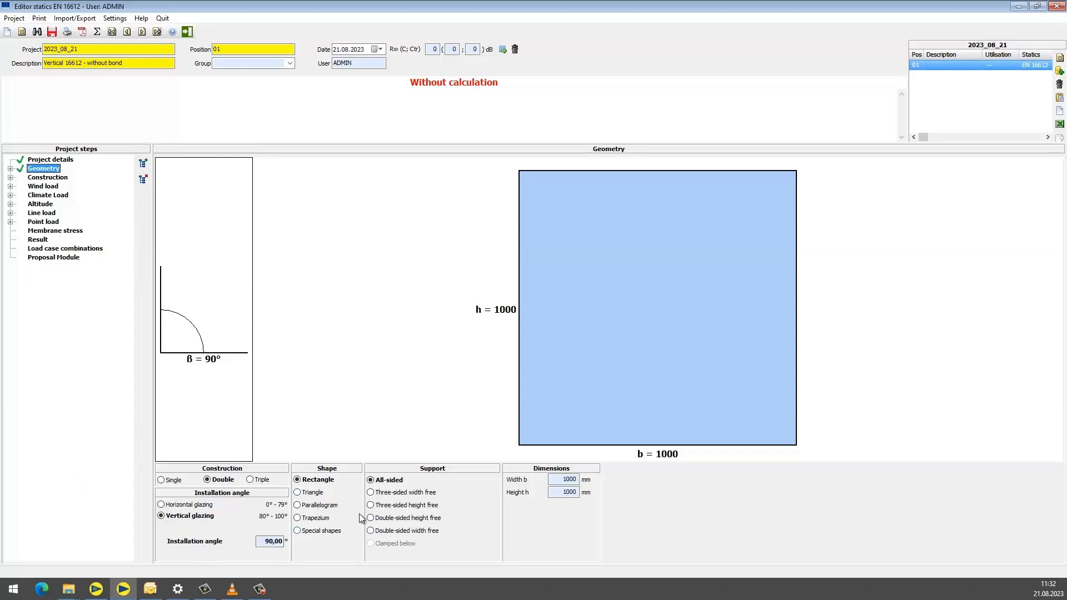
{"action": "left_click", "coordinate": [554, 479]}
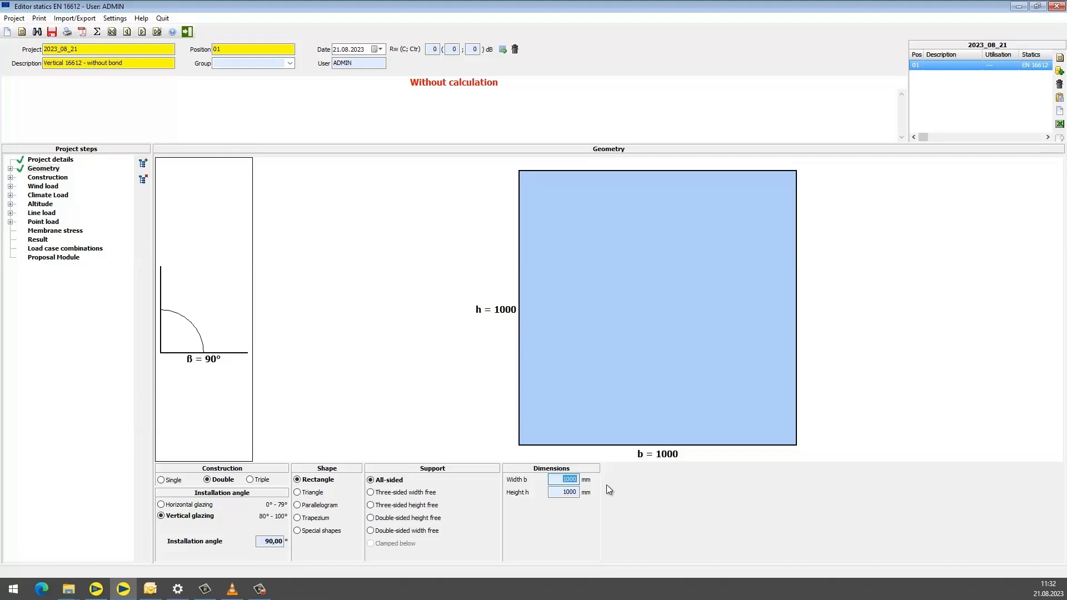
{"action": "type", "text": "1500"}
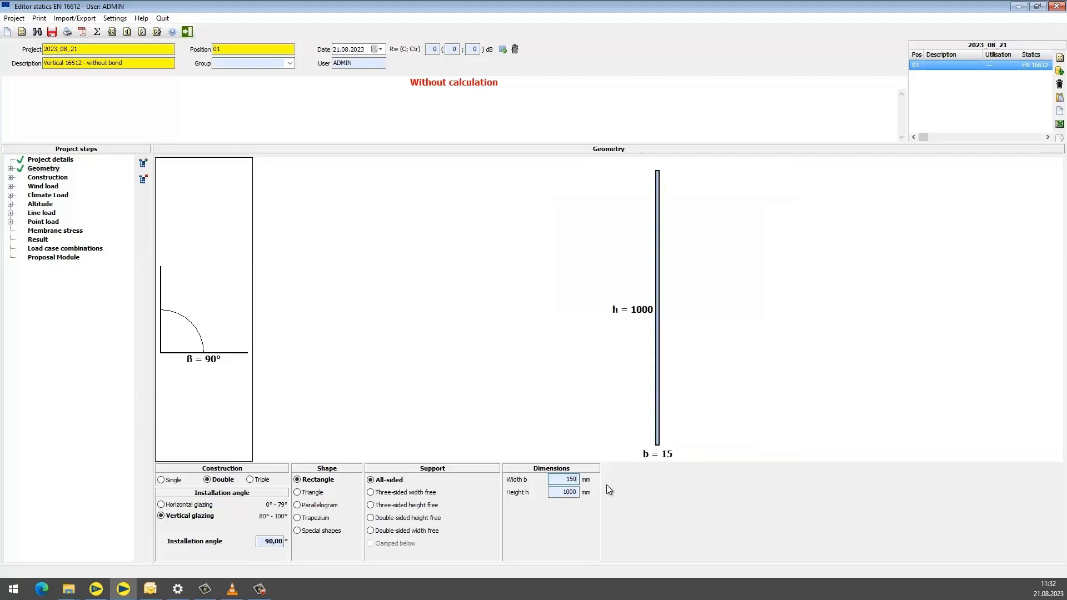
{"action": "left_click", "coordinate": [558, 493]}
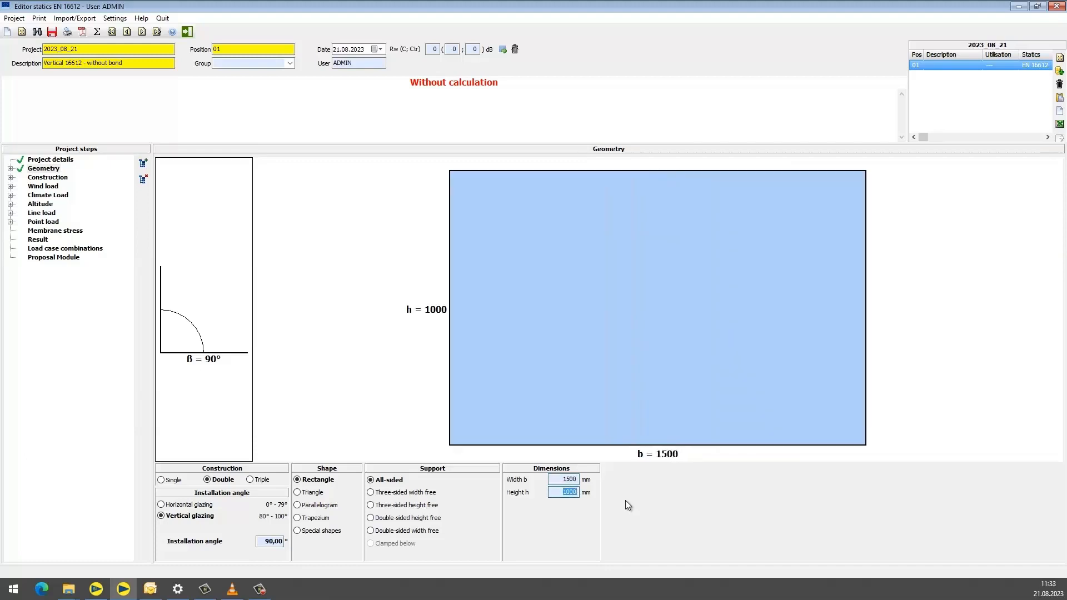
{"action": "type", "text": "1250"}
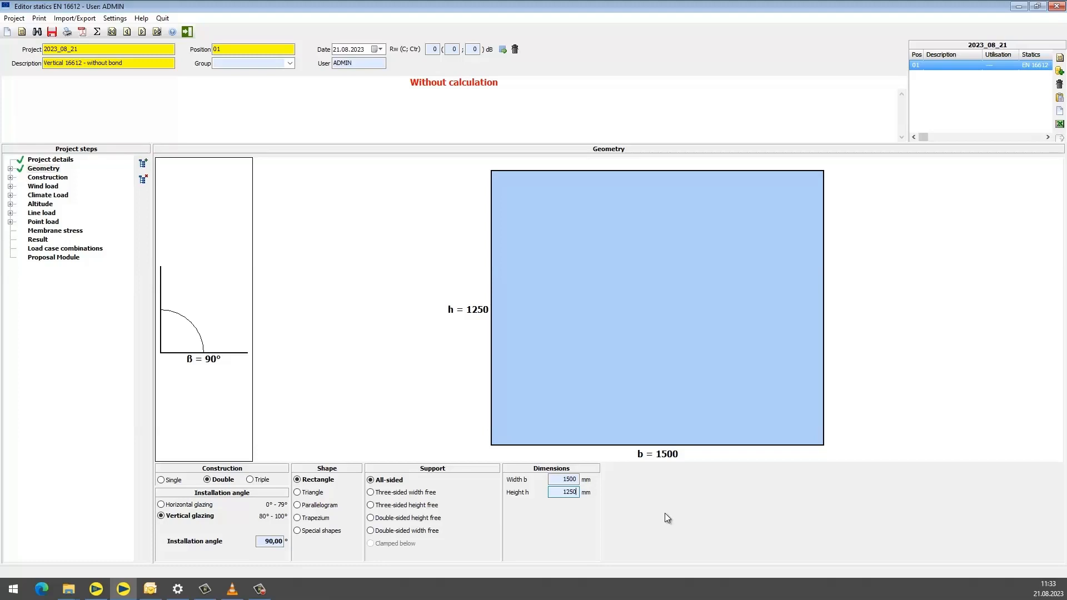
Change the inner pane to symmetric LSG made of two 4 mm annealed glass panes with a 0,76 mm PVB interlayer
{"action": "left_click", "coordinate": [56, 177]}
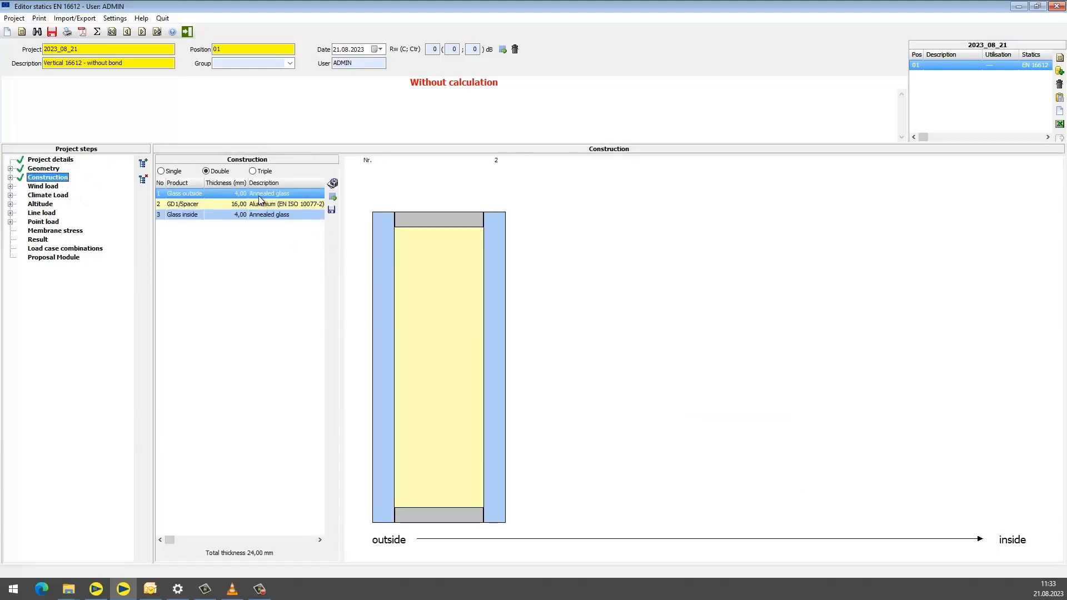
{"action": "left_click", "coordinate": [490, 278]}
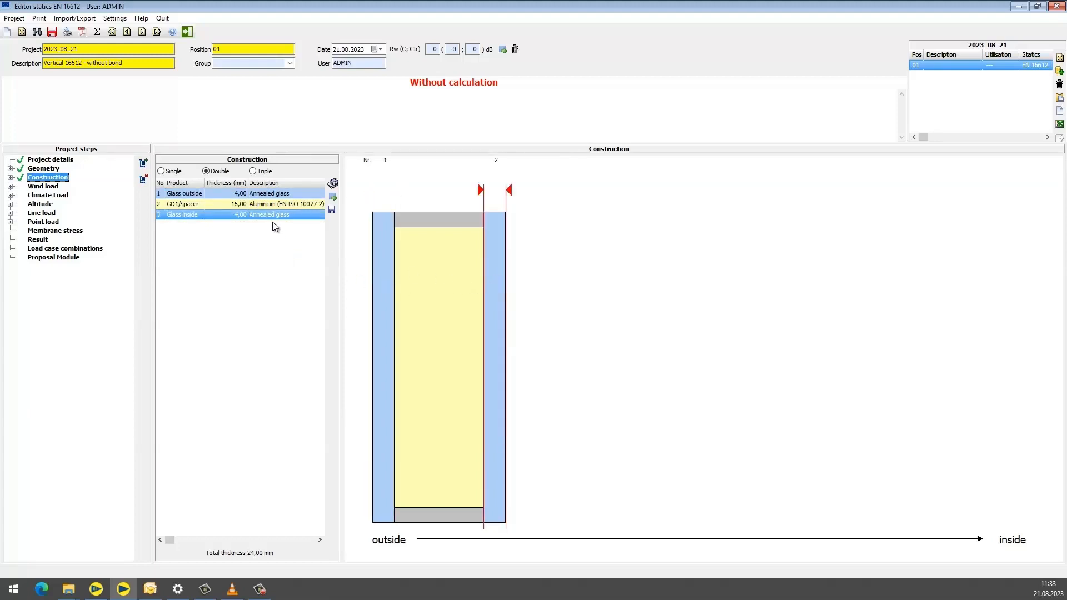
{"action": "double_click", "coordinate": [490, 273]}
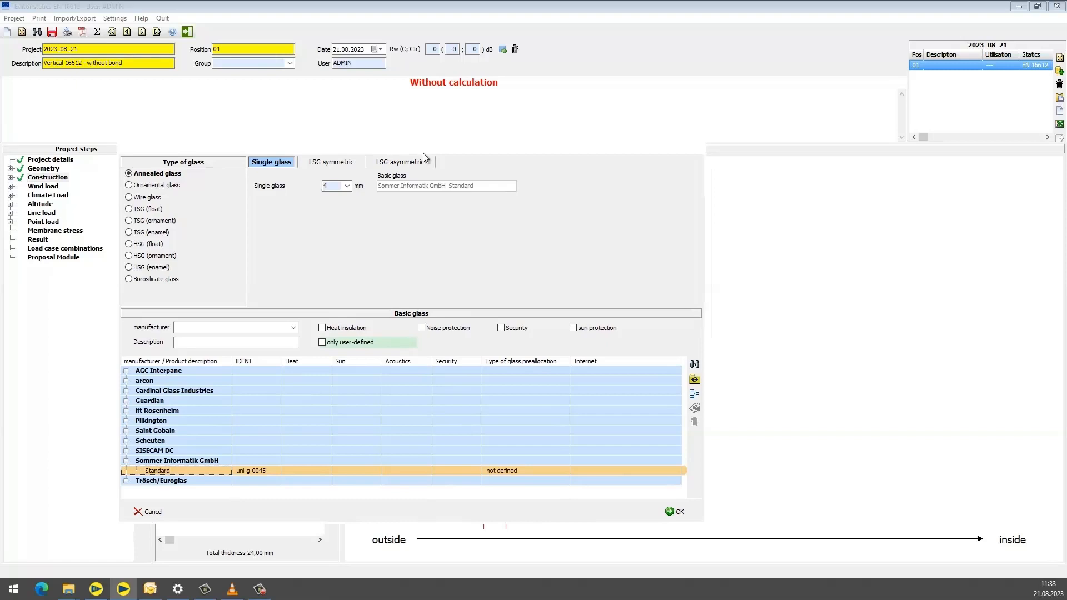
{"action": "left_click_drag", "start_coordinate": [451, 151], "coordinate": [498, 134]}
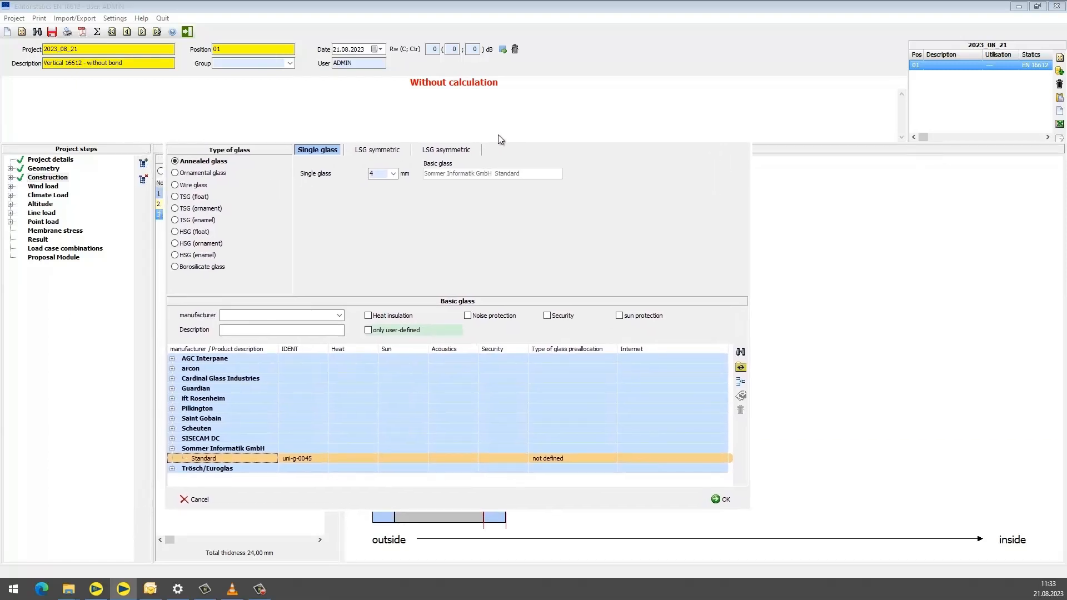
{"action": "left_click", "coordinate": [376, 151]}
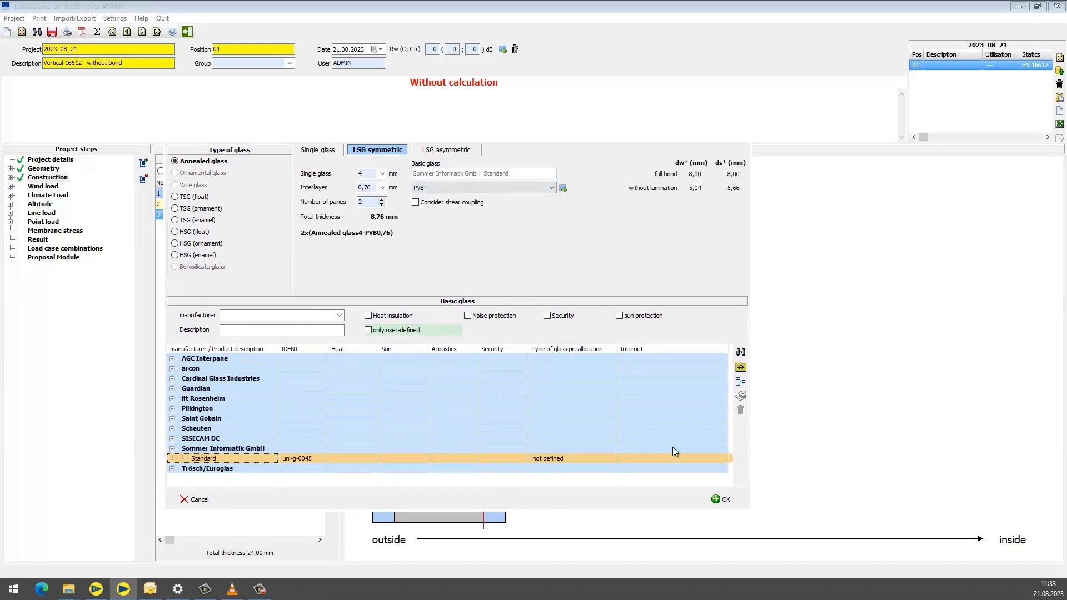
{"action": "left_click", "coordinate": [711, 496]}
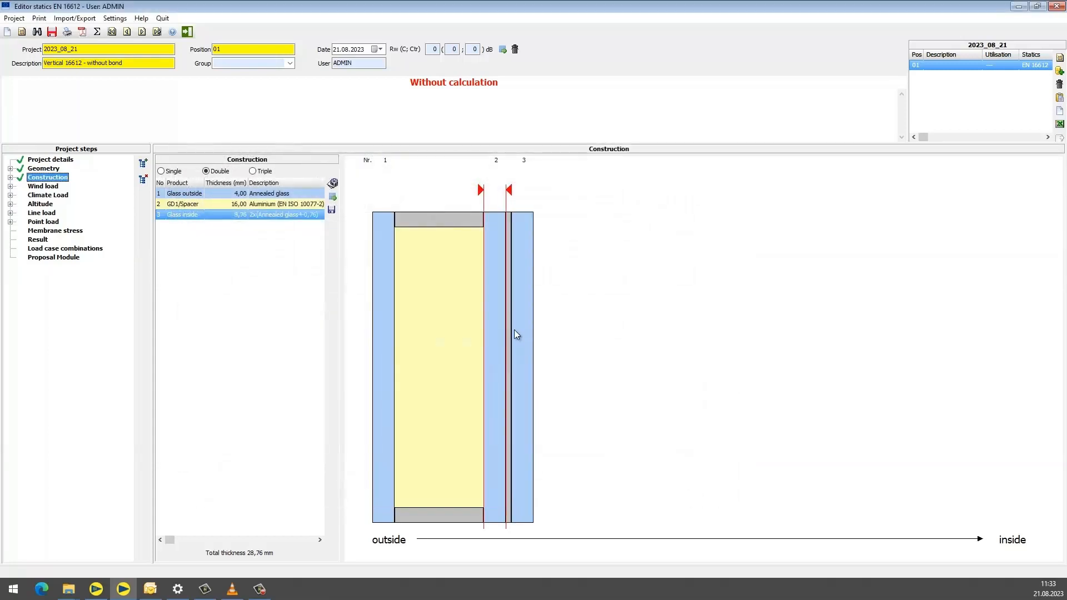
Examine the wind load duration options and the k mod coefficients for 10 min and 3 s wind in the default settings
{"action": "left_click", "coordinate": [37, 187]}
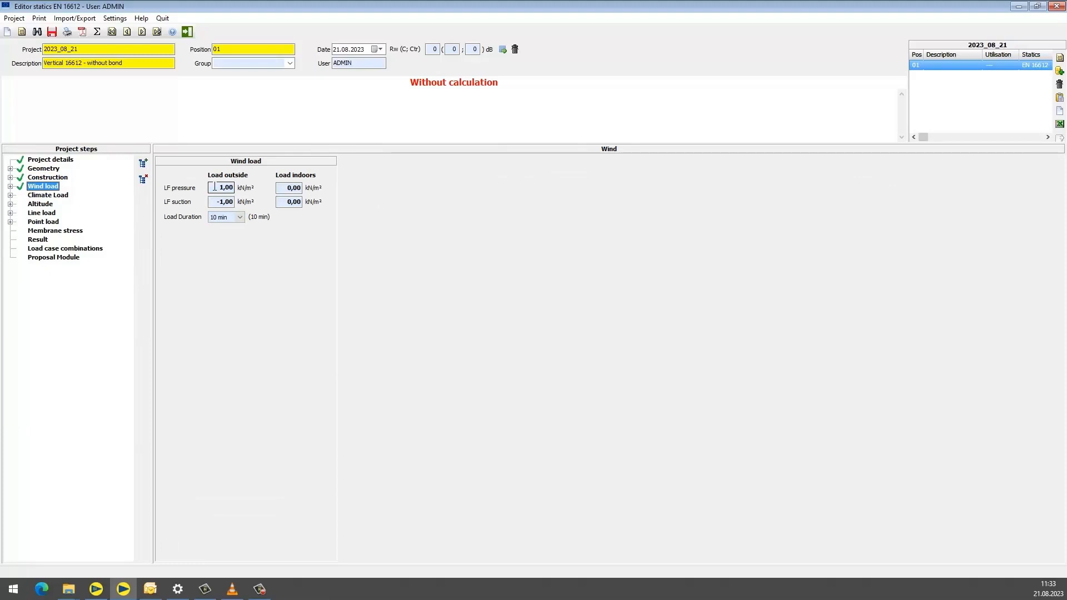
{"action": "left_click", "coordinate": [228, 216]}
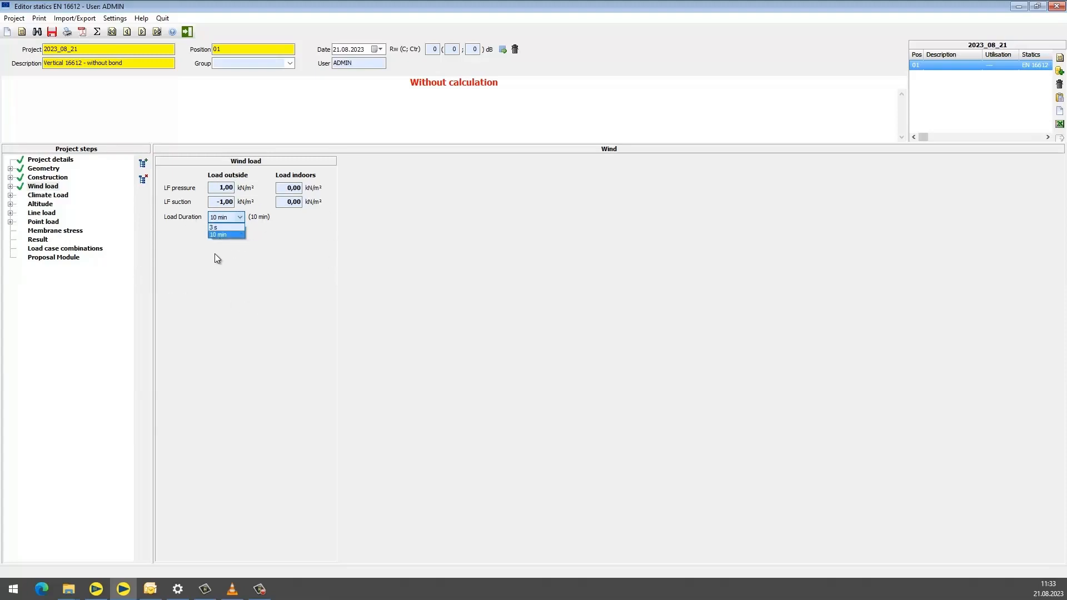
{"action": "left_click", "coordinate": [252, 254]}
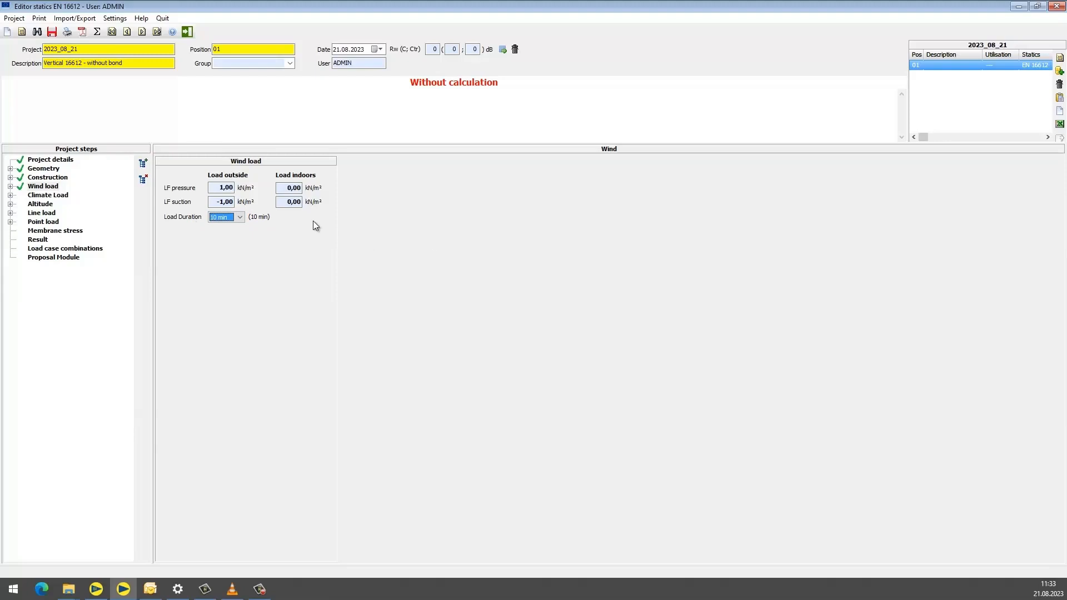
{"action": "left_click", "coordinate": [240, 217]}
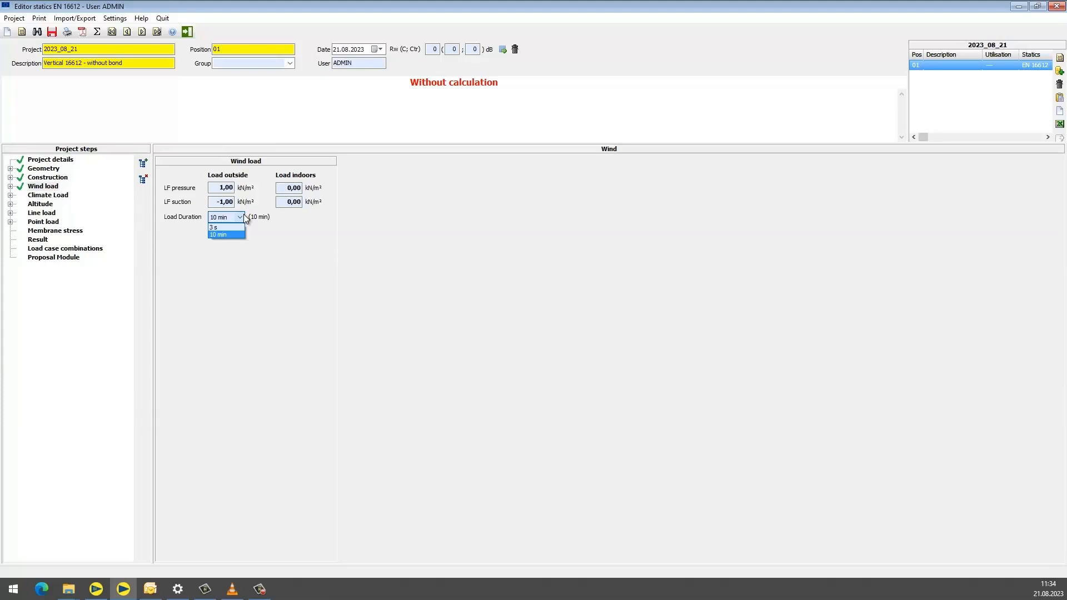
{"action": "left_click", "coordinate": [118, 21]}
{"action": "left_click", "coordinate": [117, 21]}
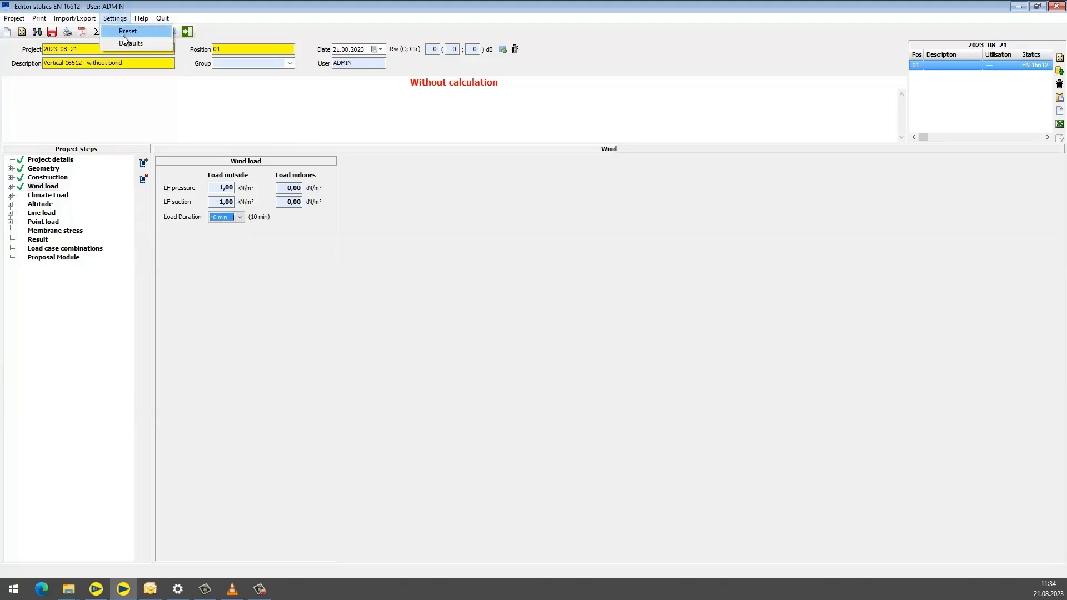
{"action": "left_click", "coordinate": [125, 41]}
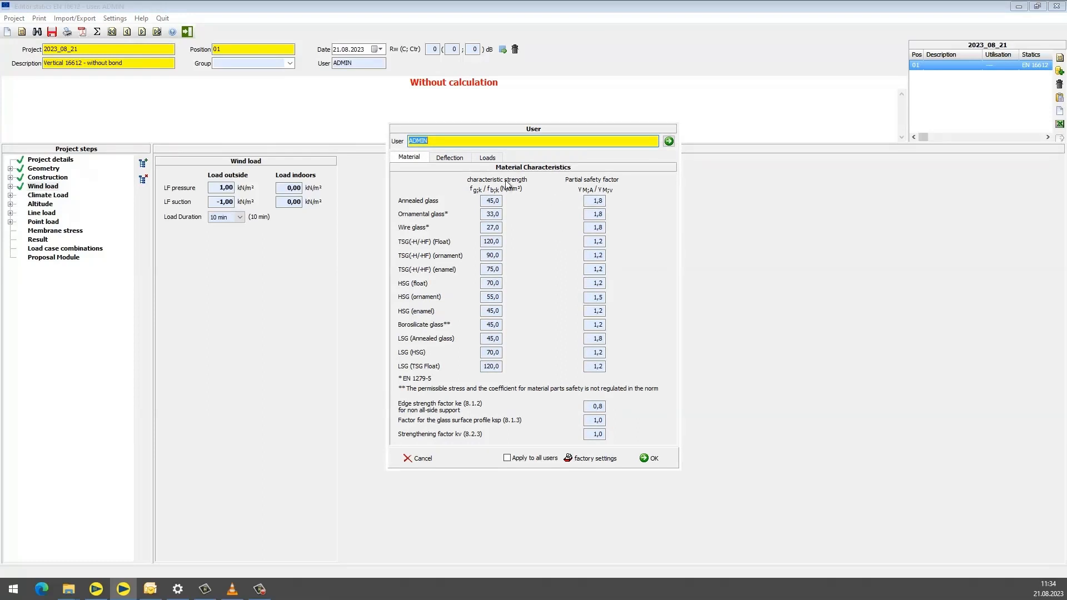
{"action": "left_click", "coordinate": [487, 158]}
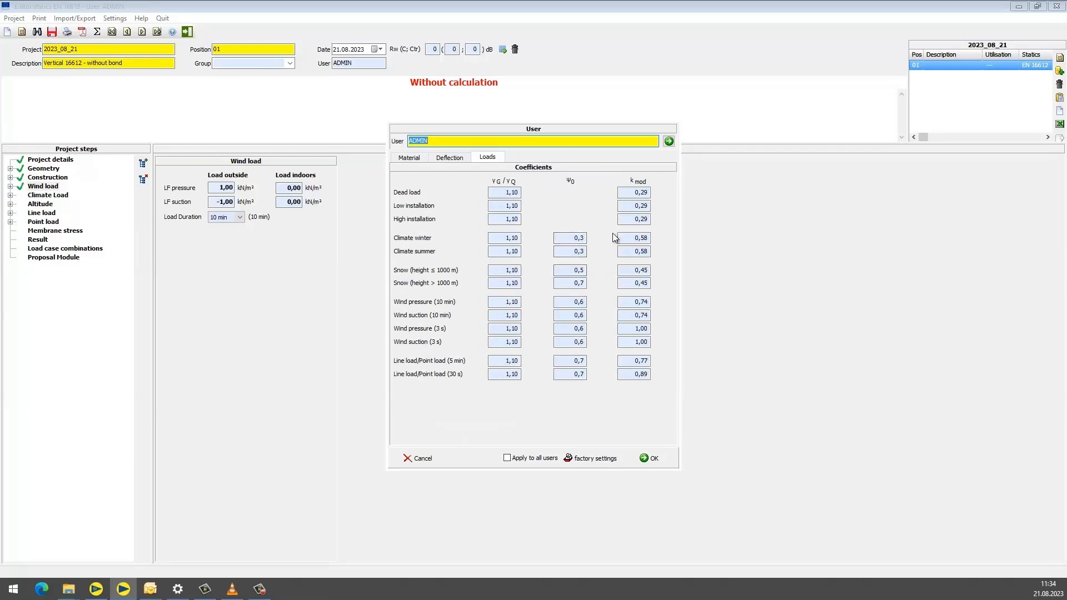
{"action": "left_click", "coordinate": [636, 302]}
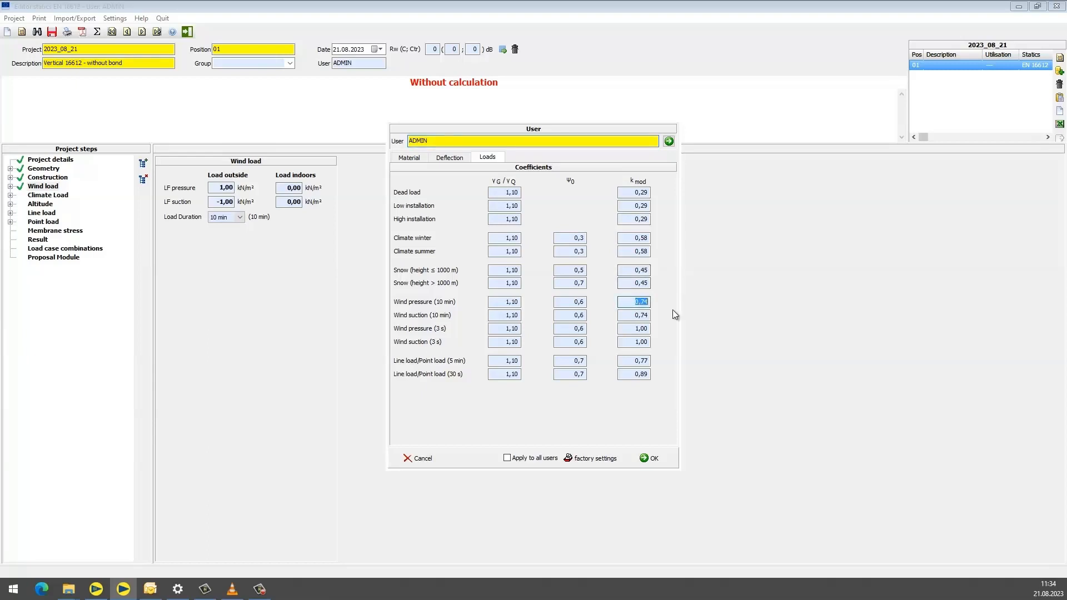
{"action": "left_click", "coordinate": [636, 329]}
{"action": "left_click", "coordinate": [648, 342]}
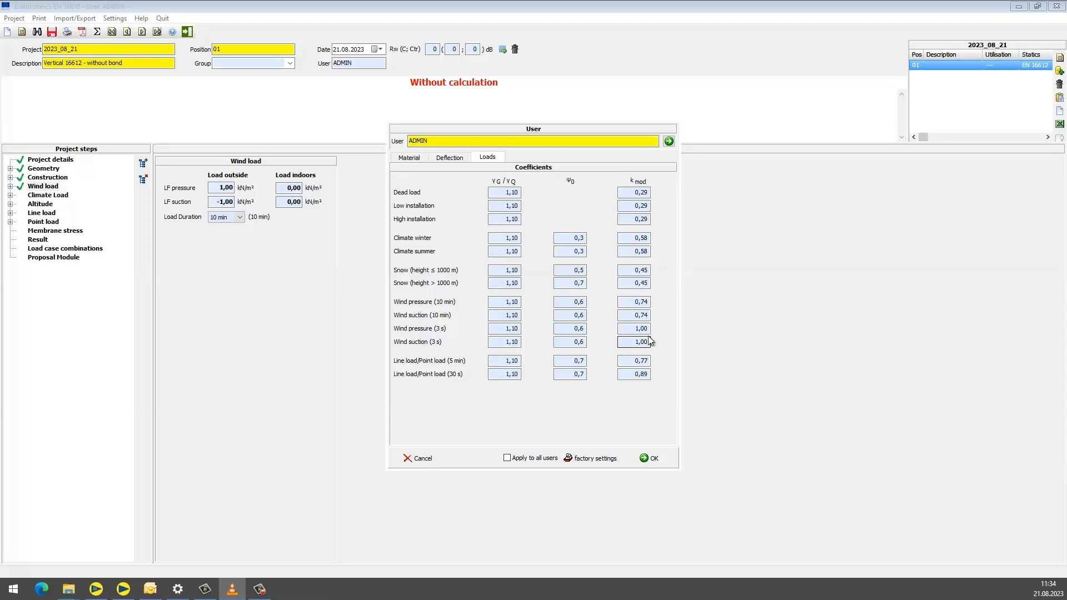
Examine the default coefficients for snow, wind and line/point loads, then close the default settings
{"action": "left_click", "coordinate": [635, 270]}
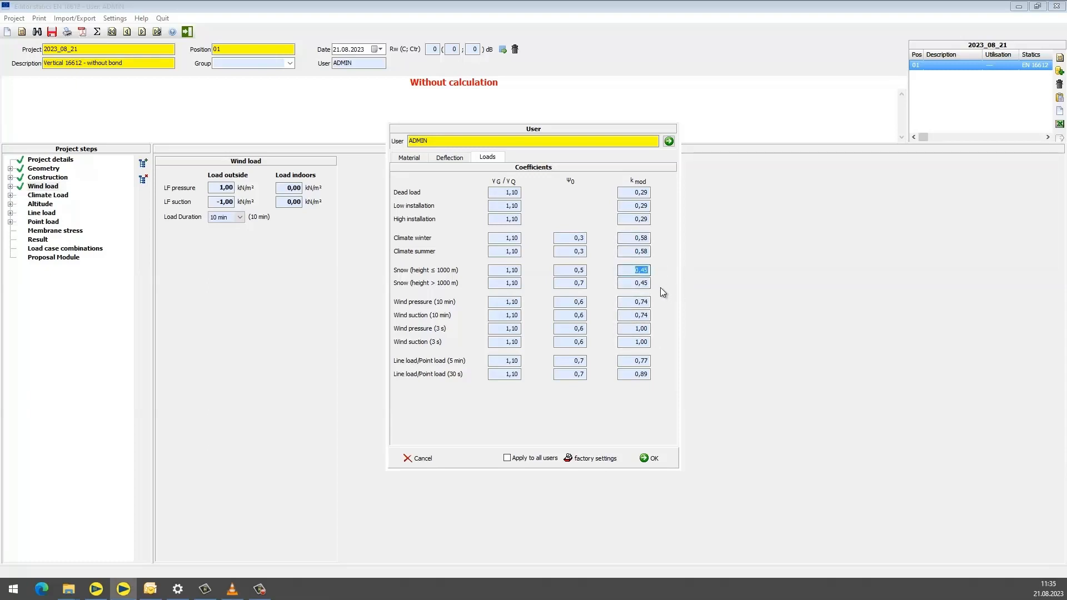
{"action": "left_click", "coordinate": [620, 282]}
{"action": "left_click", "coordinate": [565, 280]}
{"action": "left_click", "coordinate": [580, 270]}
{"action": "left_click", "coordinate": [630, 301]}
{"action": "type", "text": "4"}
{"action": "double_click", "coordinate": [508, 360]}
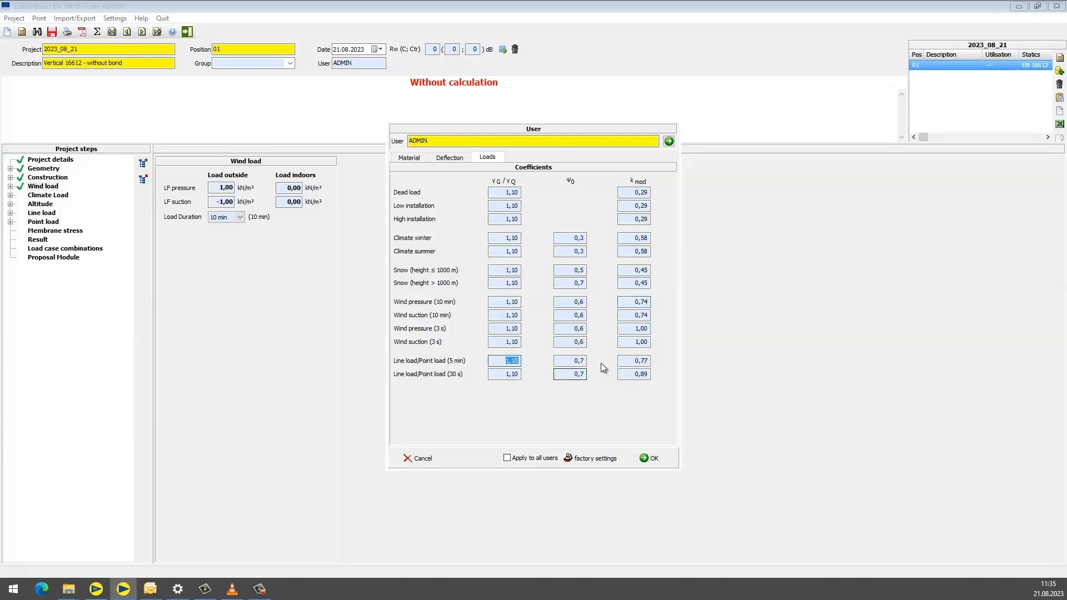
{"action": "left_click_drag", "start_coordinate": [634, 361], "coordinate": [667, 382]}
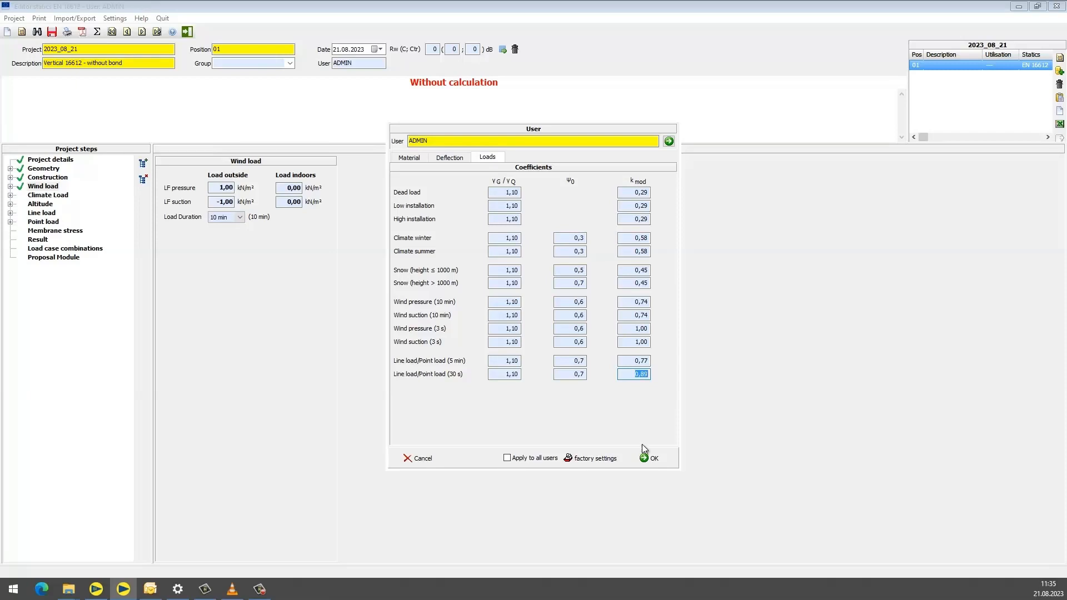
{"action": "left_click", "coordinate": [646, 458]}
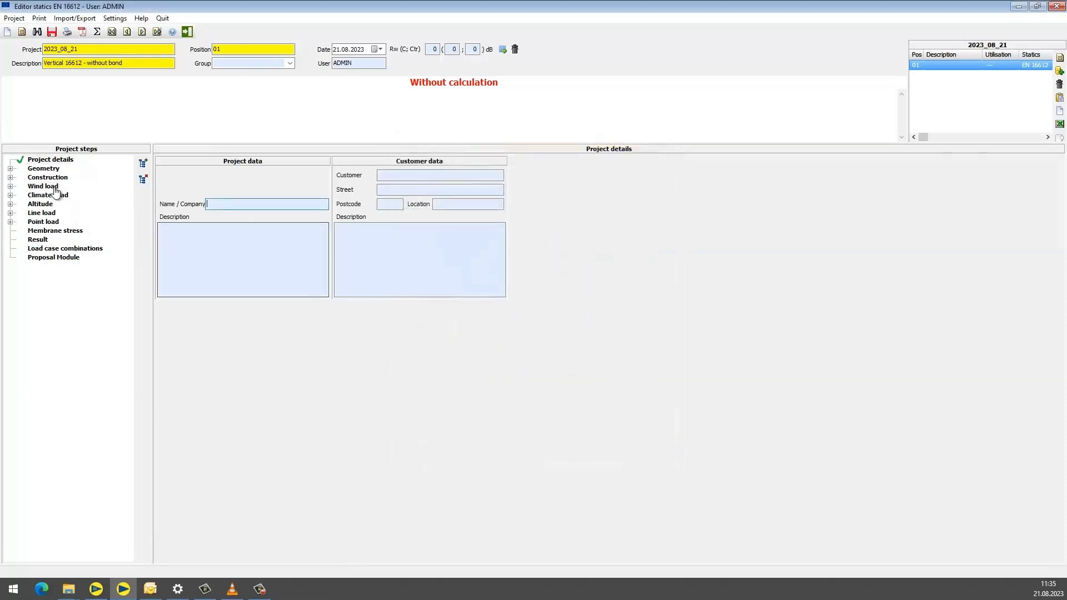
Set the outside wind load to 0,46 kN/m² pressure and -0,65 kN/m² suction, keeping the 10 min load duration
{"action": "left_click", "coordinate": [48, 169]}
{"action": "left_click", "coordinate": [49, 178]}
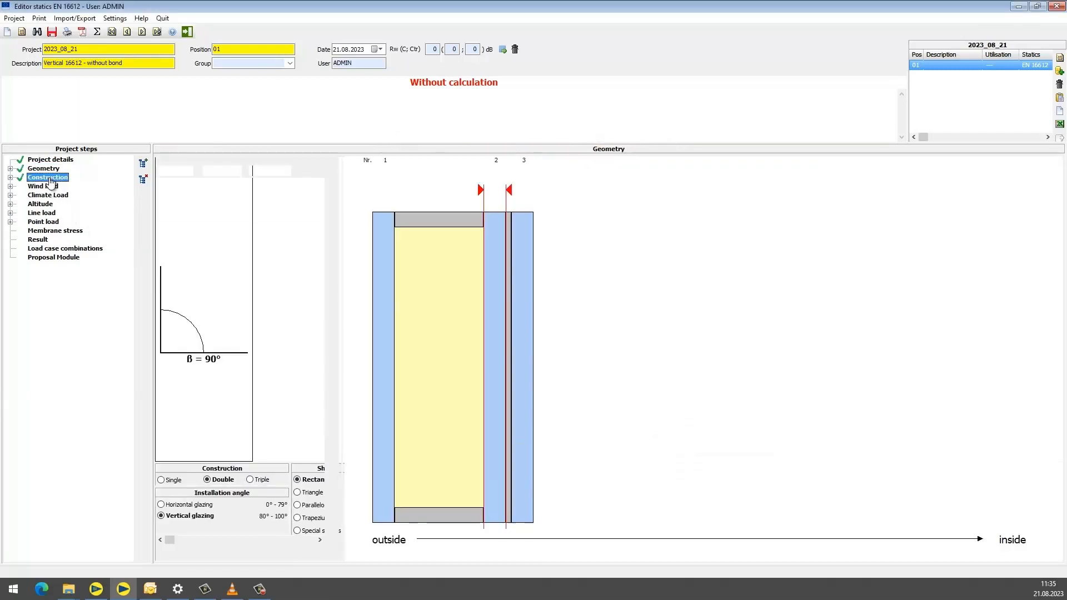
{"action": "left_click", "coordinate": [50, 189]}
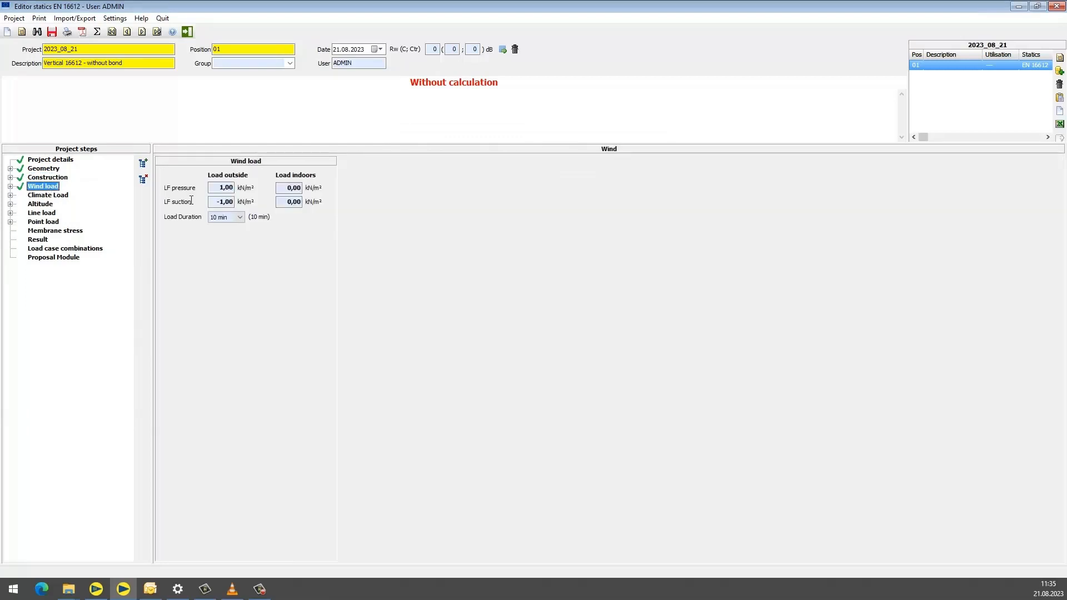
{"action": "left_click", "coordinate": [214, 187]}
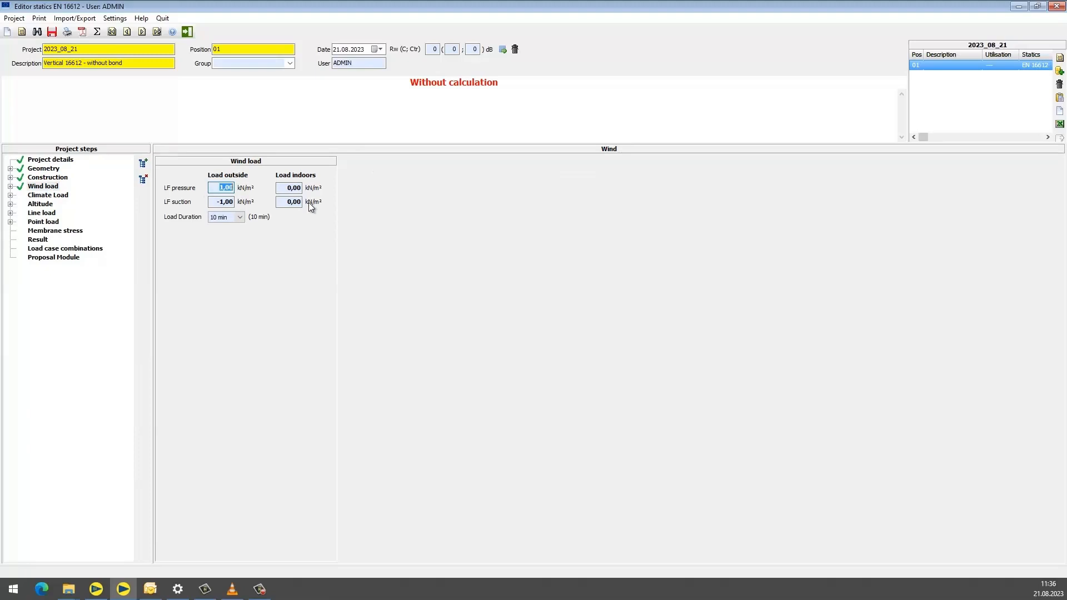
{"action": "type", "text": "0,46"}
{"action": "left_click", "coordinate": [214, 202]}
{"action": "type", "text": "-0,65"}
{"action": "left_click", "coordinate": [240, 218]}
{"action": "left_click", "coordinate": [240, 218]}
Accept the standard climate load and factory altitude settings, and set the line load value to 1,00 kN/m
{"action": "left_click", "coordinate": [44, 195]}
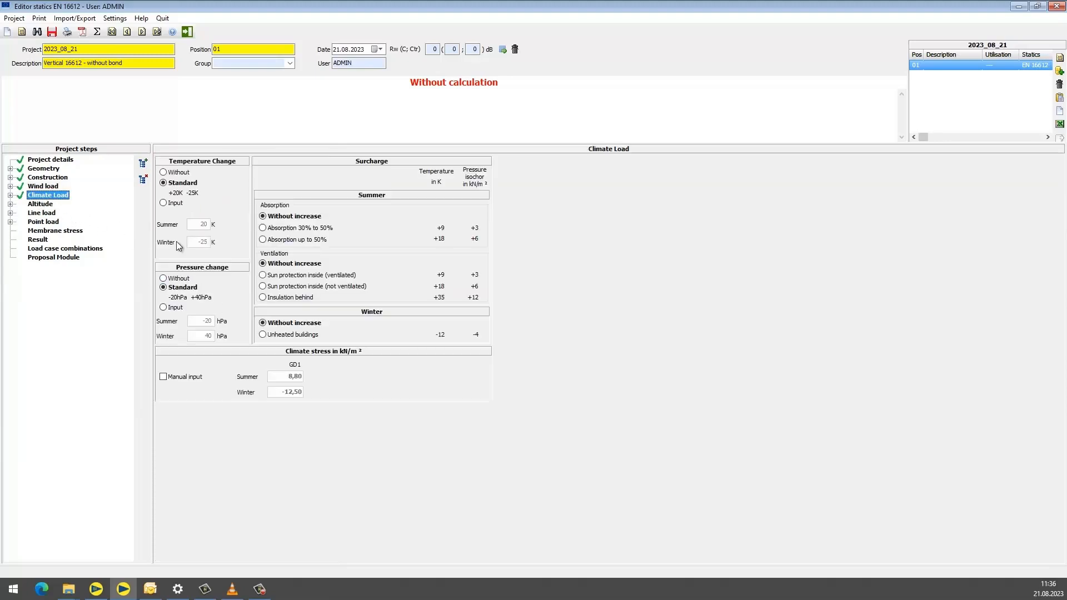
{"action": "left_click", "coordinate": [29, 205]}
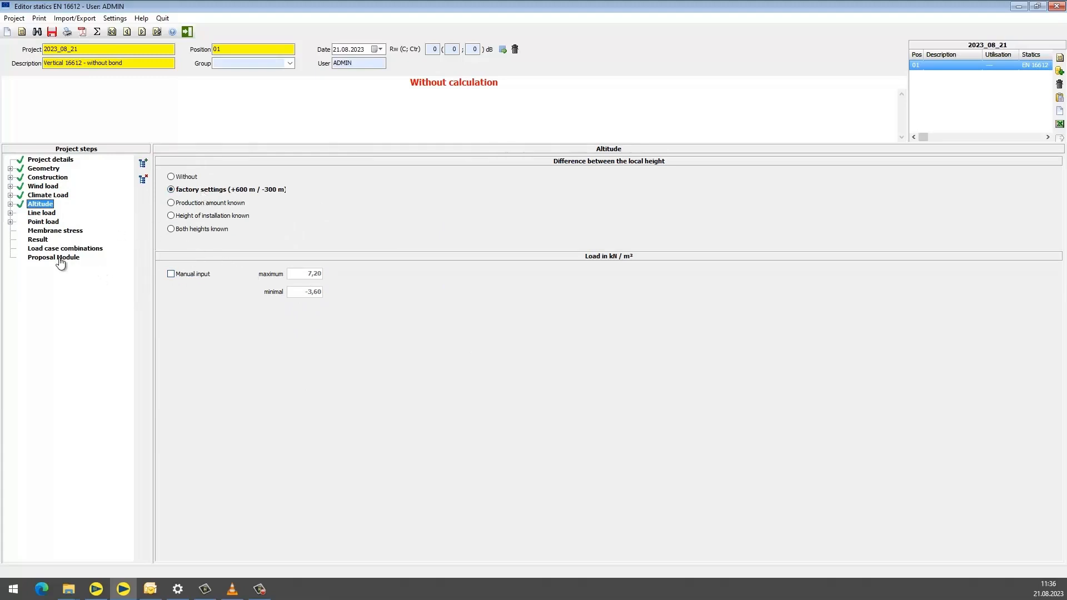
{"action": "left_click", "coordinate": [50, 214]}
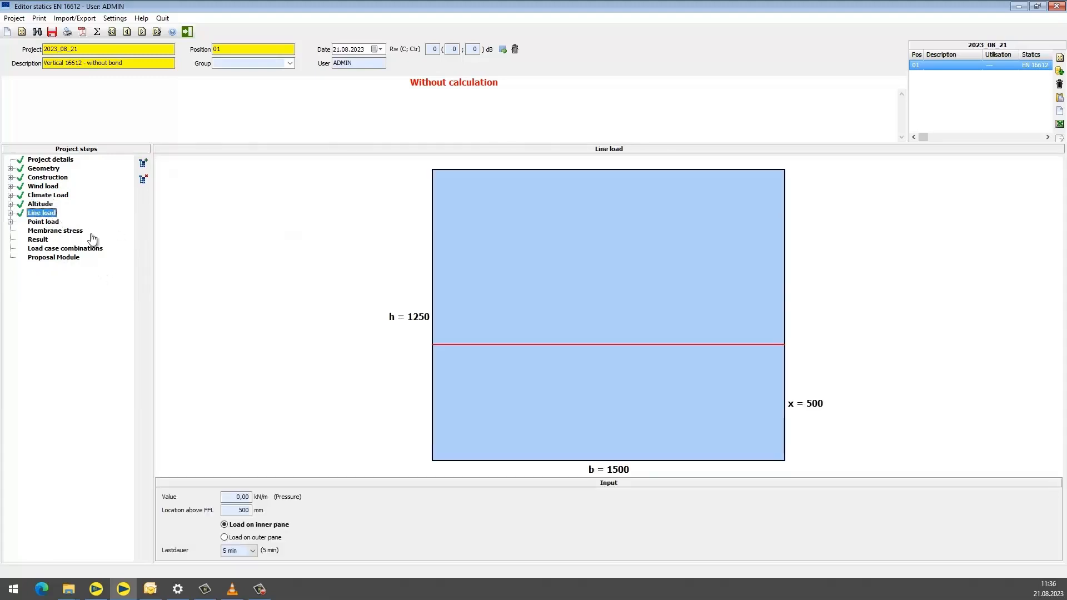
{"action": "left_click", "coordinate": [228, 496]}
{"action": "left_click_drag", "start_coordinate": [228, 497], "coordinate": [298, 498]}
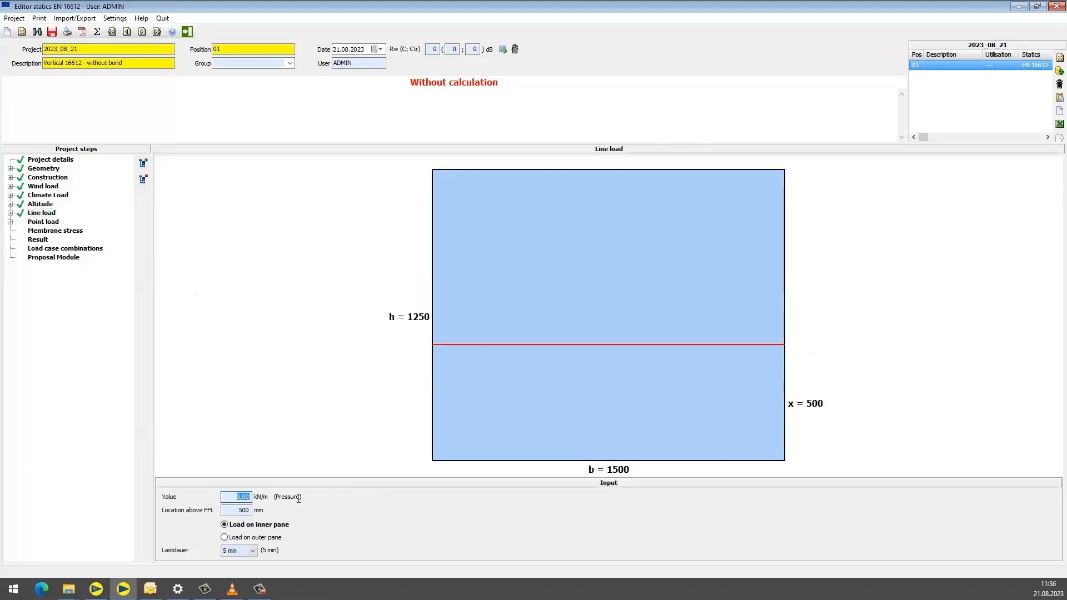
{"action": "type", "text": "1,00"}
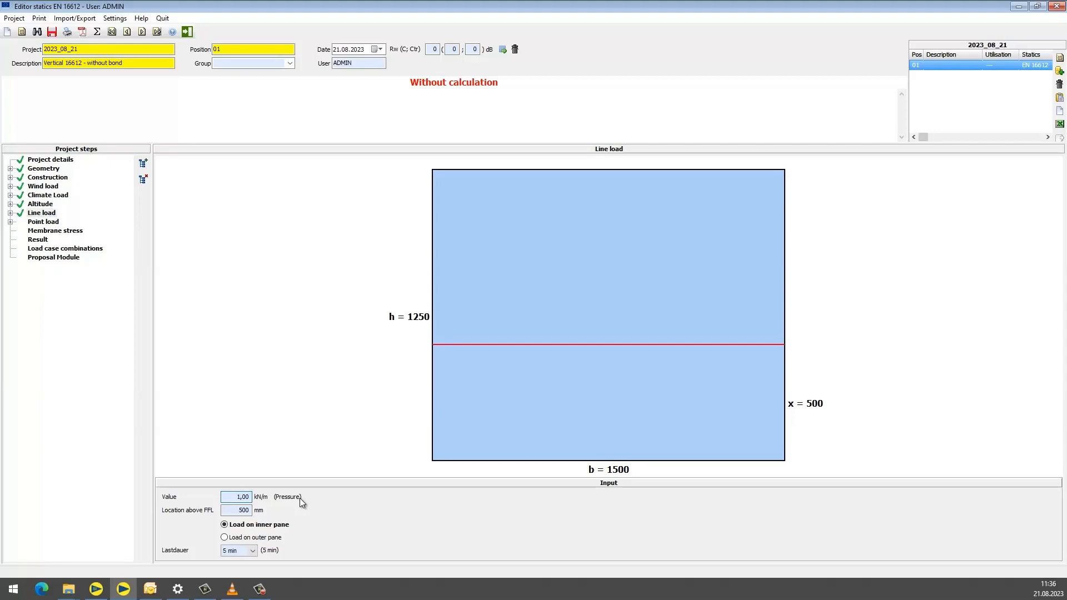
Set the line load to 0,50 kN/m at 1000 mm above FFL, acting on the inner pane
{"action": "left_click", "coordinate": [243, 512]}
{"action": "left_click_drag", "start_coordinate": [243, 511], "coordinate": [289, 513]}
{"action": "type", "text": "1000"}
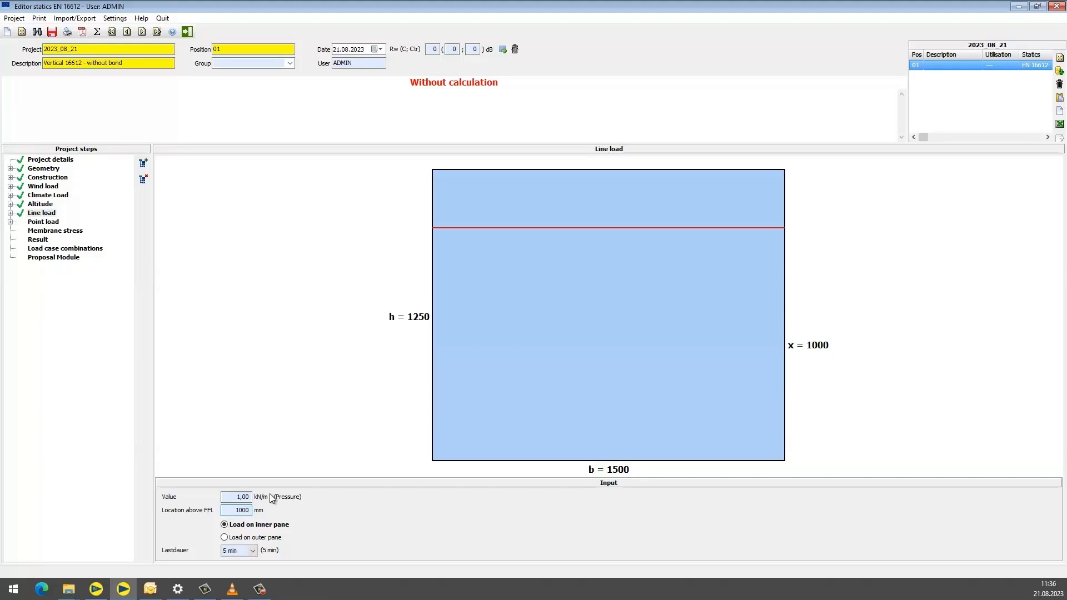
{"action": "key", "text": "shift+Tab"}
{"action": "type", "text": "0,50"}
{"action": "left_click", "coordinate": [245, 536]}
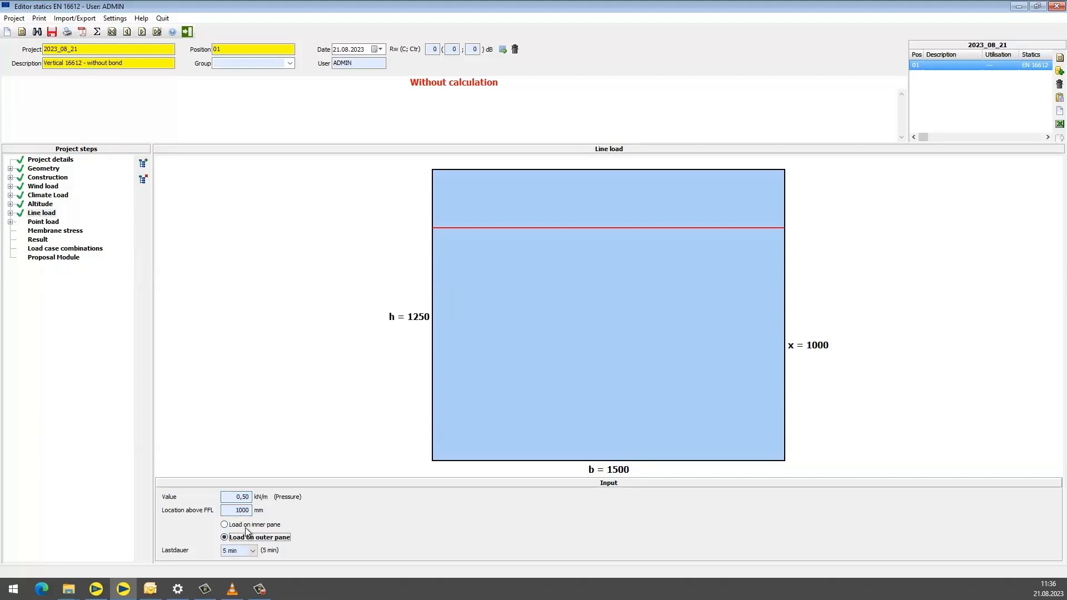
{"action": "left_click", "coordinate": [248, 527]}
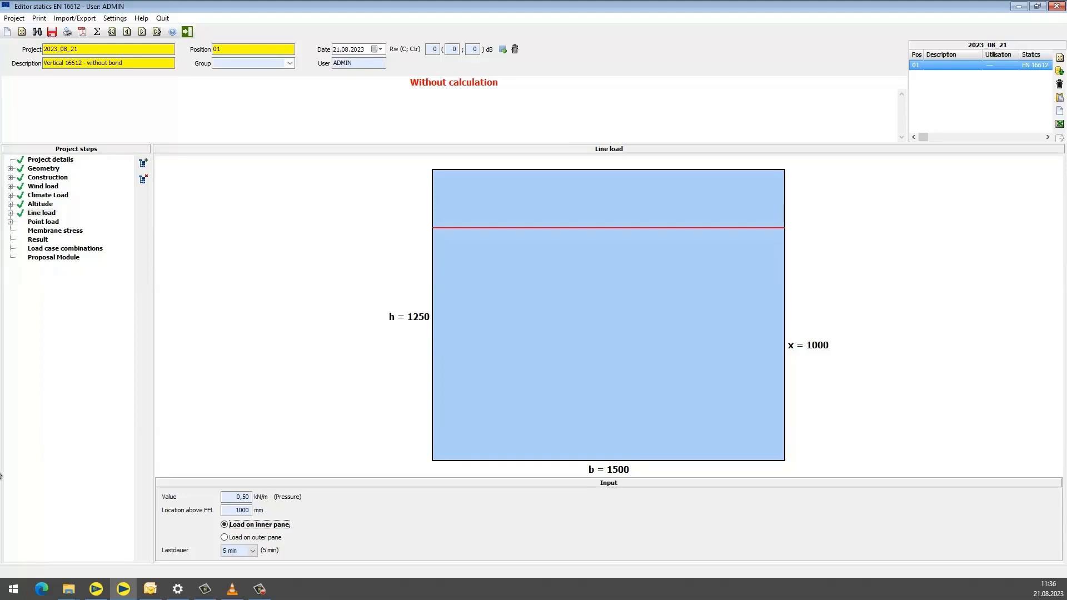
Accept the default point load of 0,00 kN, leave membrane stress disabled, and calculate the result
{"action": "left_click", "coordinate": [32, 222]}
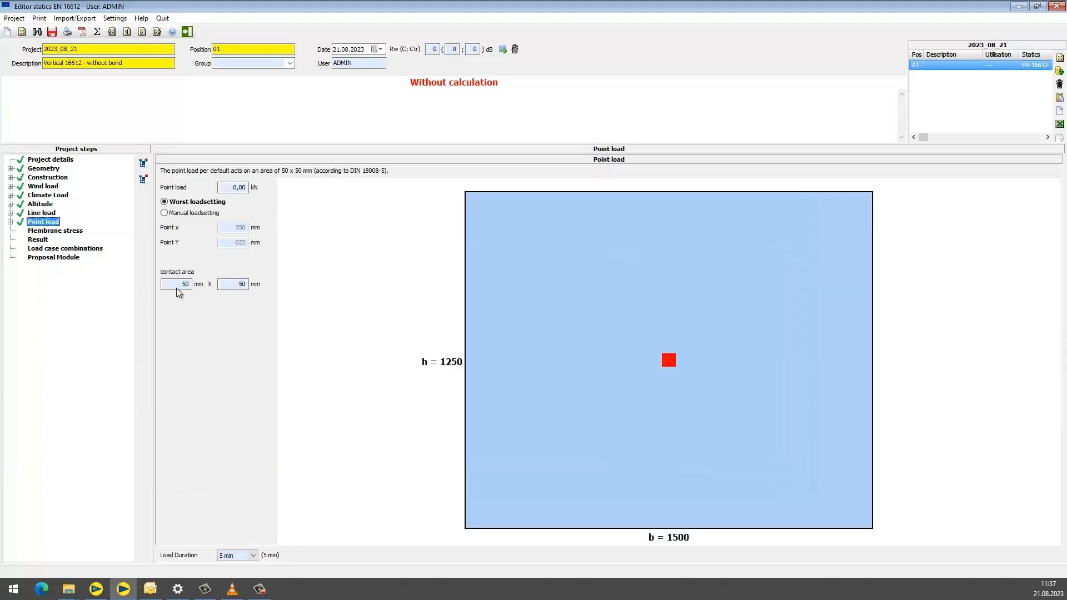
{"action": "left_click", "coordinate": [49, 231]}
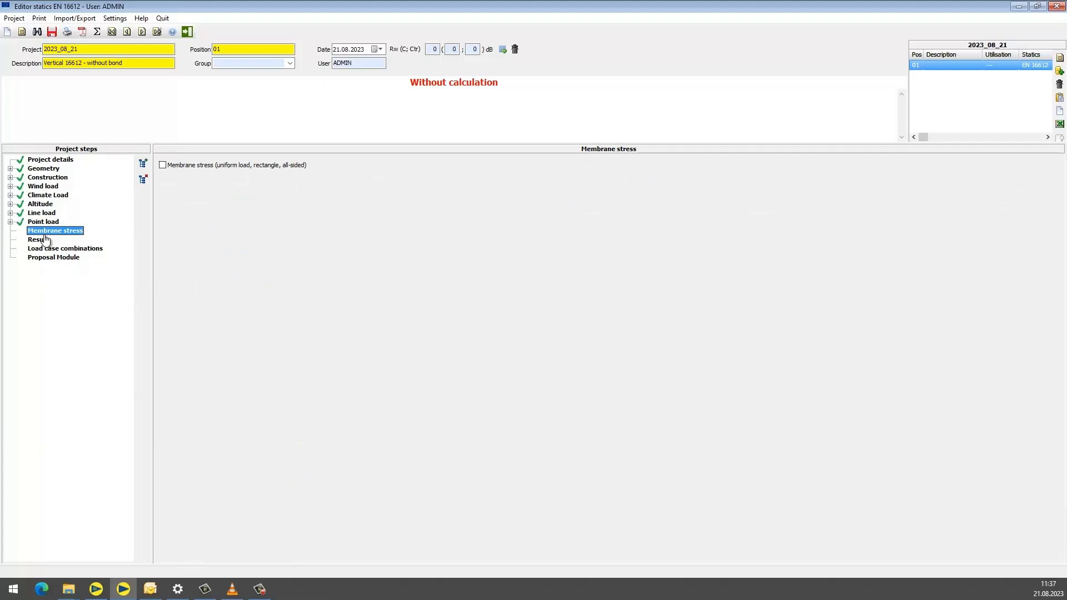
{"action": "left_click", "coordinate": [44, 239]}
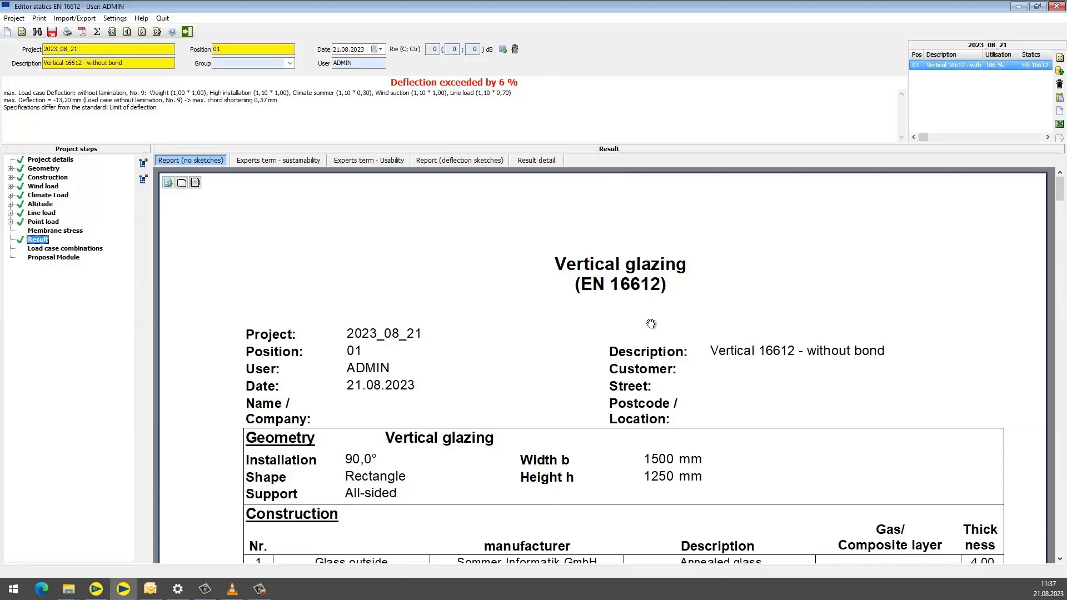
Examine the report's first page, covering the dead, wind, climate and line loads and the overall deflection verdict
{"action": "left_click_drag", "start_coordinate": [651, 406], "coordinate": [655, 241]}
{"action": "left_click_drag", "start_coordinate": [635, 439], "coordinate": [681, 267]}
{"action": "scroll", "coordinate": [681, 415], "scroll_direction": "down", "scroll_amount": 3}
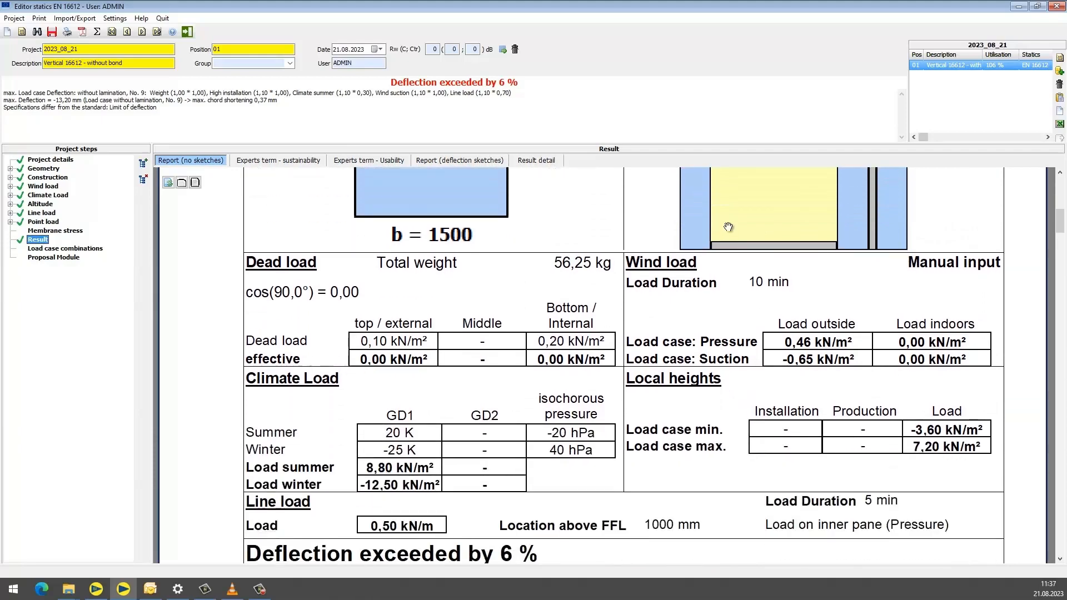
{"action": "scroll", "coordinate": [672, 346], "scroll_direction": "down", "scroll_amount": 3}
{"action": "scroll", "coordinate": [672, 346], "scroll_direction": "down", "scroll_amount": 1}
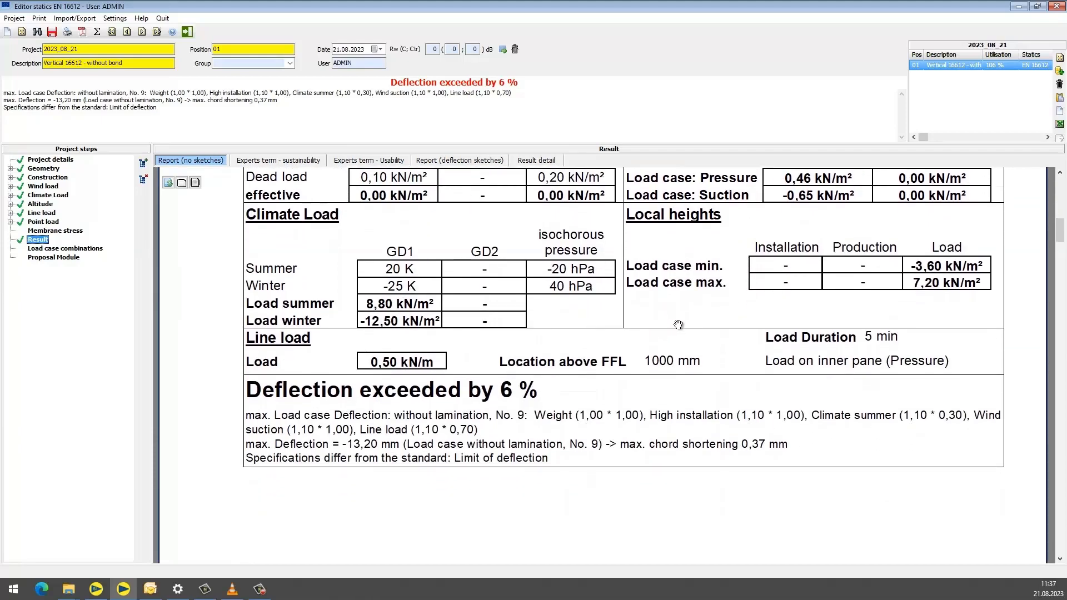
{"action": "scroll", "coordinate": [677, 355], "scroll_direction": "down", "scroll_amount": 2}
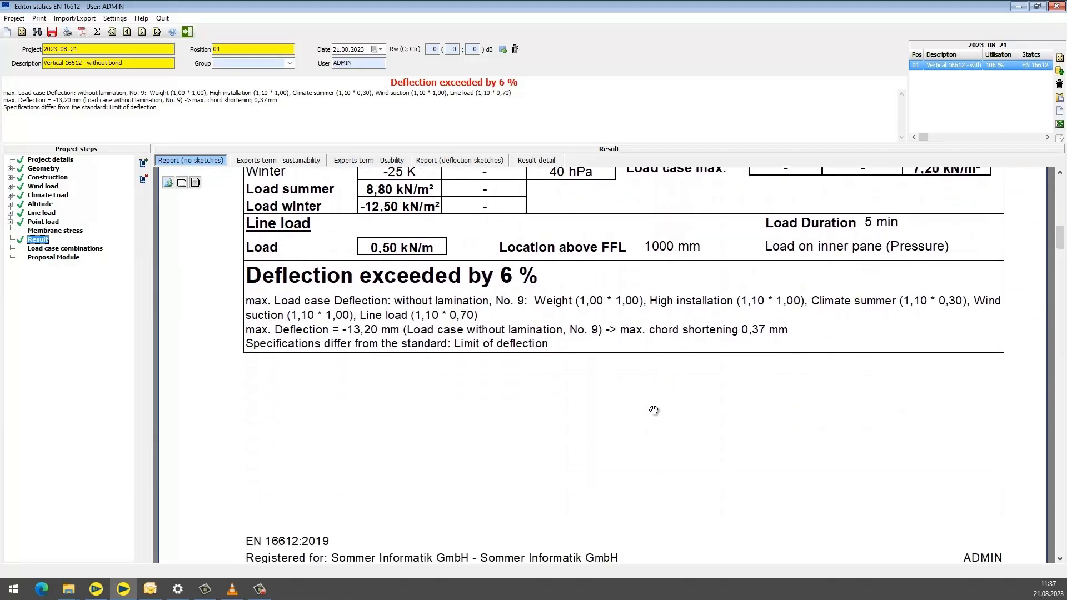
{"action": "scroll", "coordinate": [668, 316], "scroll_direction": "up", "scroll_amount": 4}
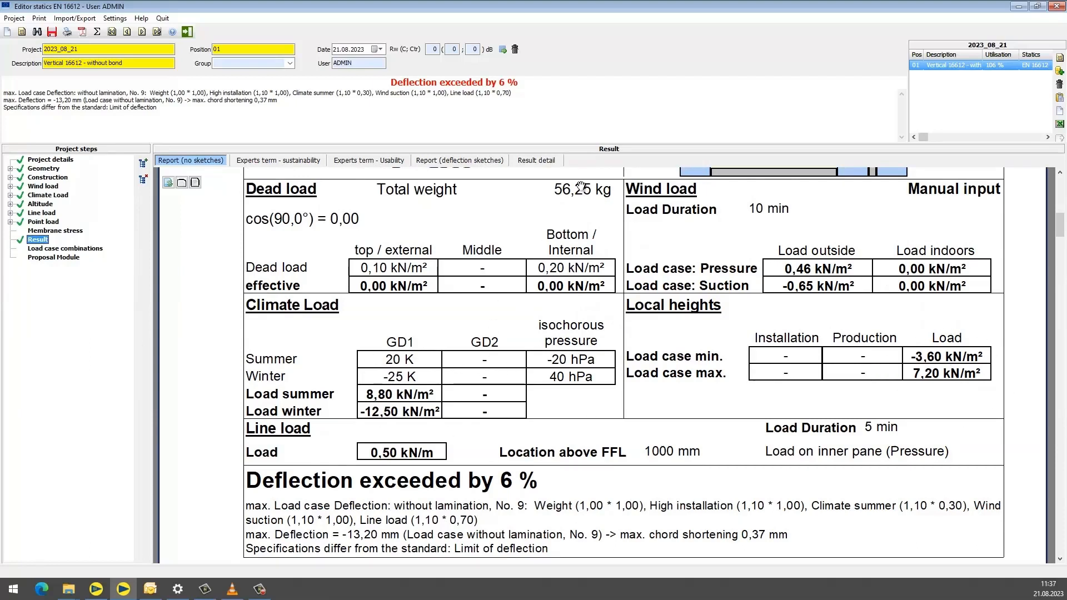
{"action": "left_click_drag", "start_coordinate": [512, 447], "coordinate": [537, 409]}
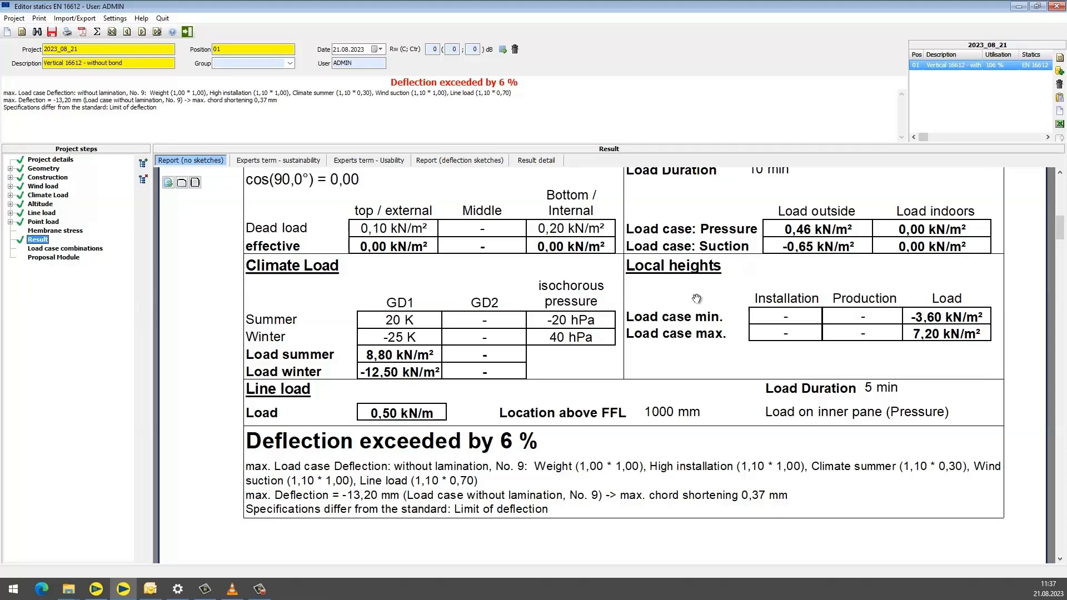
Examine the report's load case combinations for each pane's deflection, stress and utilisation, then return to the report's beginning
{"action": "scroll", "coordinate": [674, 443], "scroll_direction": "down", "scroll_amount": 10}
{"action": "scroll", "coordinate": [721, 376], "scroll_direction": "down", "scroll_amount": 12}
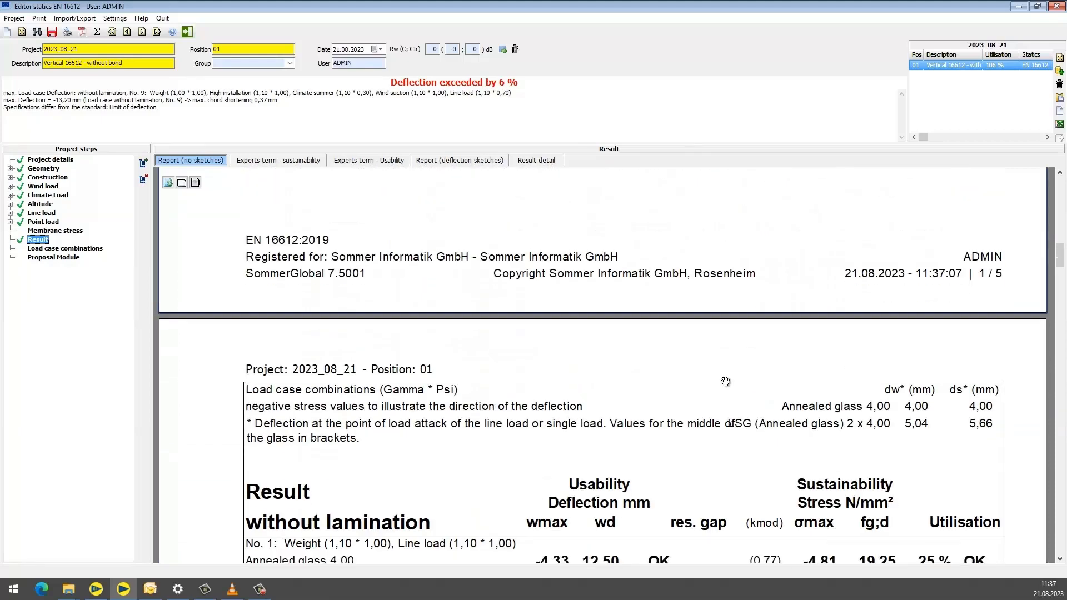
{"action": "scroll", "coordinate": [413, 361], "scroll_direction": "down", "scroll_amount": 4}
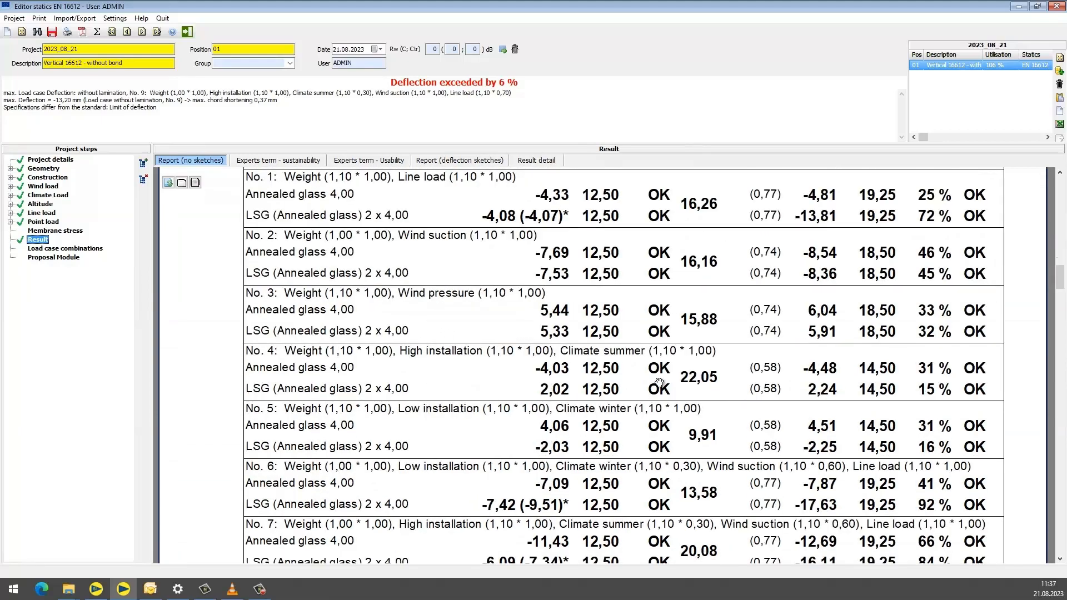
{"action": "scroll", "coordinate": [655, 399], "scroll_direction": "down", "scroll_amount": 4}
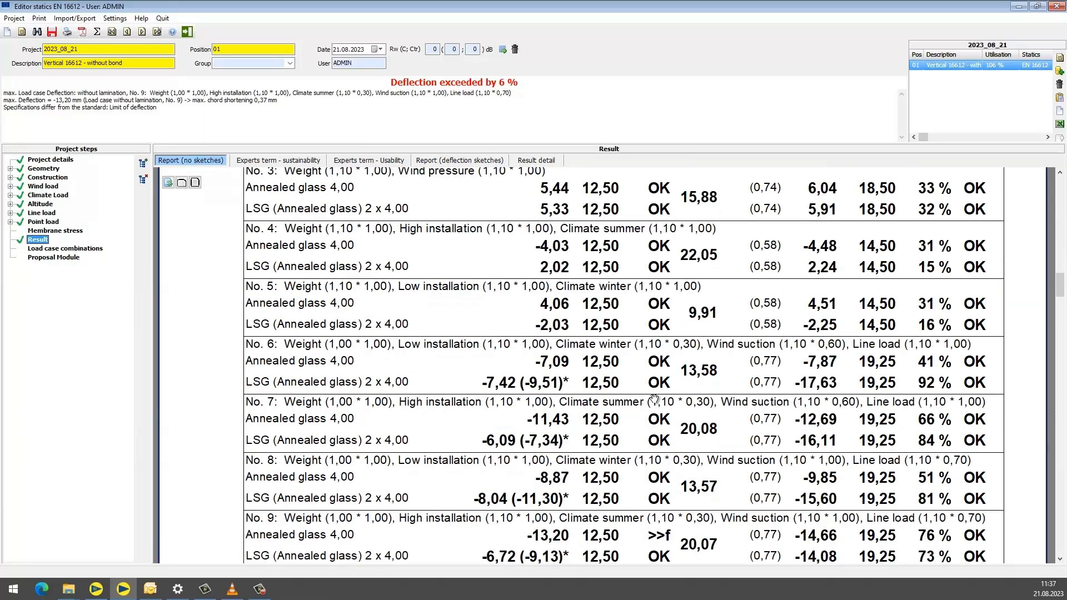
{"action": "scroll", "coordinate": [654, 399], "scroll_direction": "down", "scroll_amount": 4}
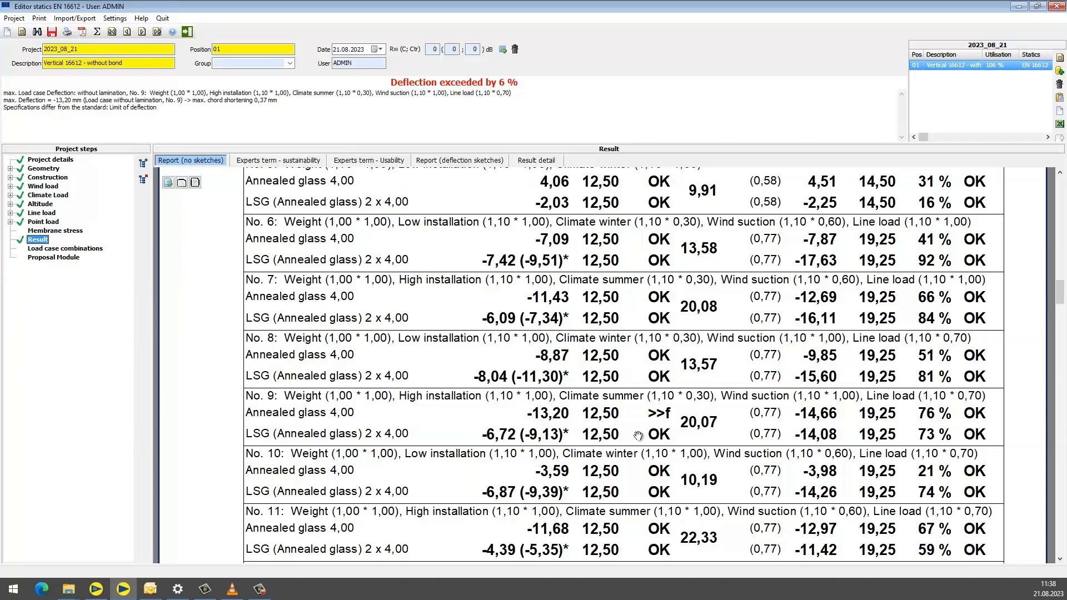
{"action": "scroll", "coordinate": [642, 435], "scroll_direction": "down", "scroll_amount": 5}
{"action": "scroll", "coordinate": [645, 392], "scroll_direction": "down", "scroll_amount": 6}
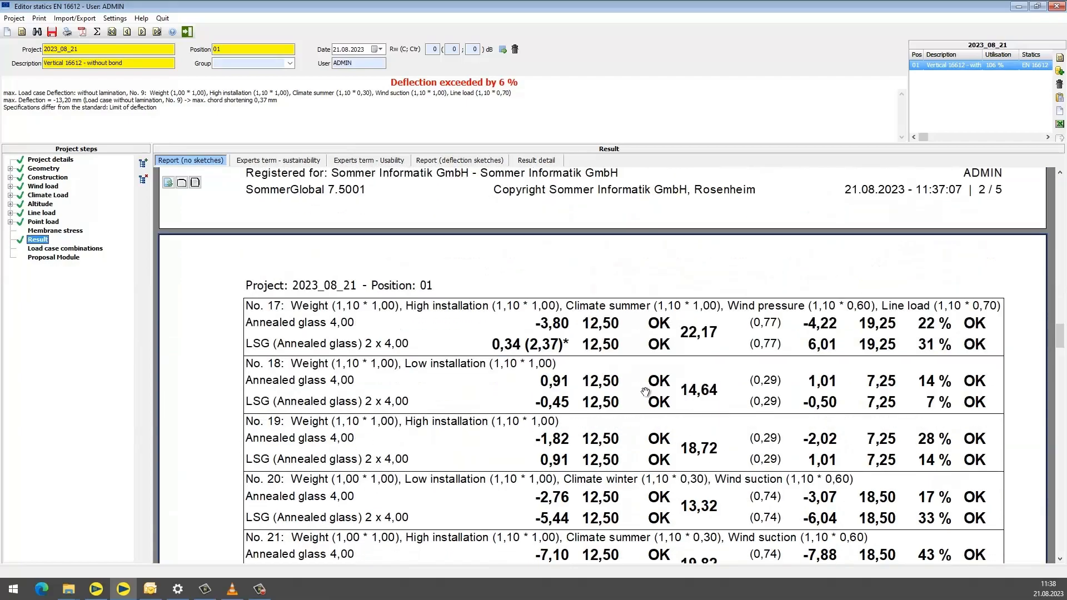
{"action": "scroll", "coordinate": [644, 388], "scroll_direction": "down", "scroll_amount": 3}
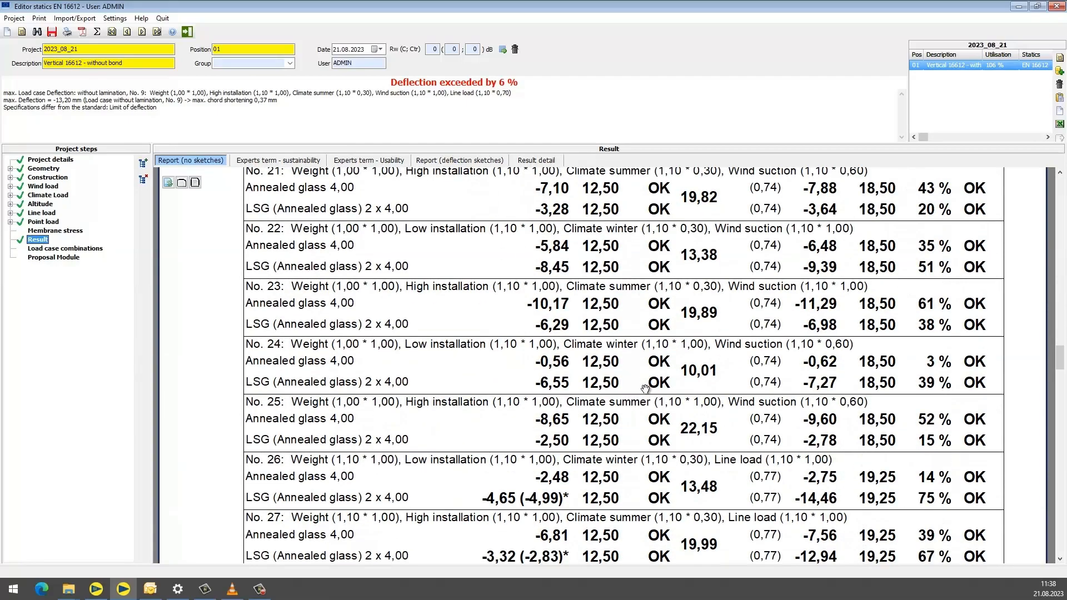
{"action": "scroll", "coordinate": [644, 388], "scroll_direction": "up", "scroll_amount": 10}
{"action": "scroll", "coordinate": [644, 388], "scroll_direction": "up", "scroll_amount": 15}
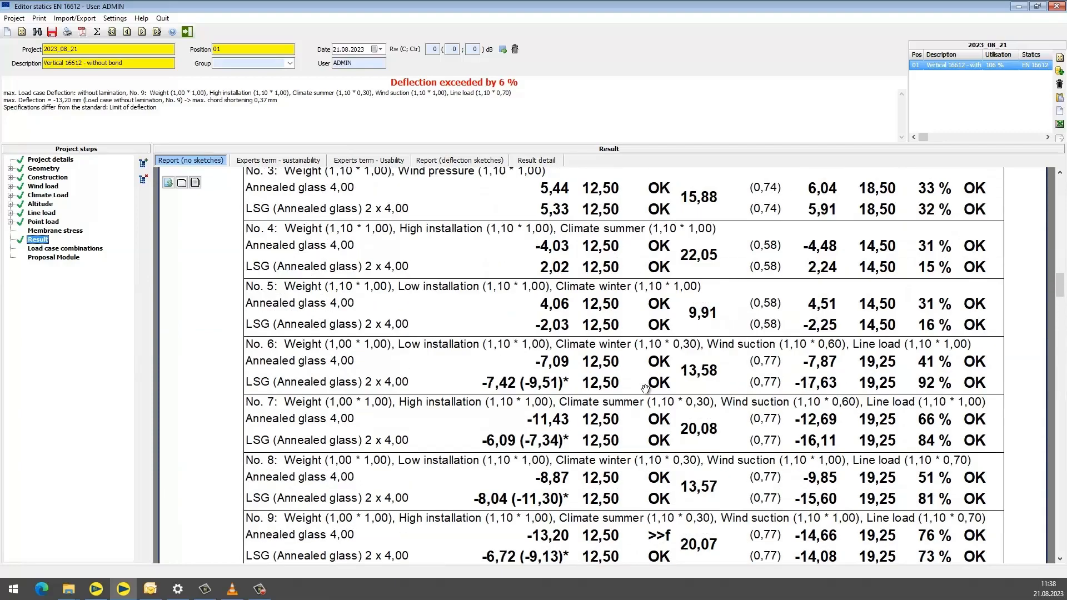
{"action": "scroll", "coordinate": [644, 389], "scroll_direction": "up", "scroll_amount": 6}
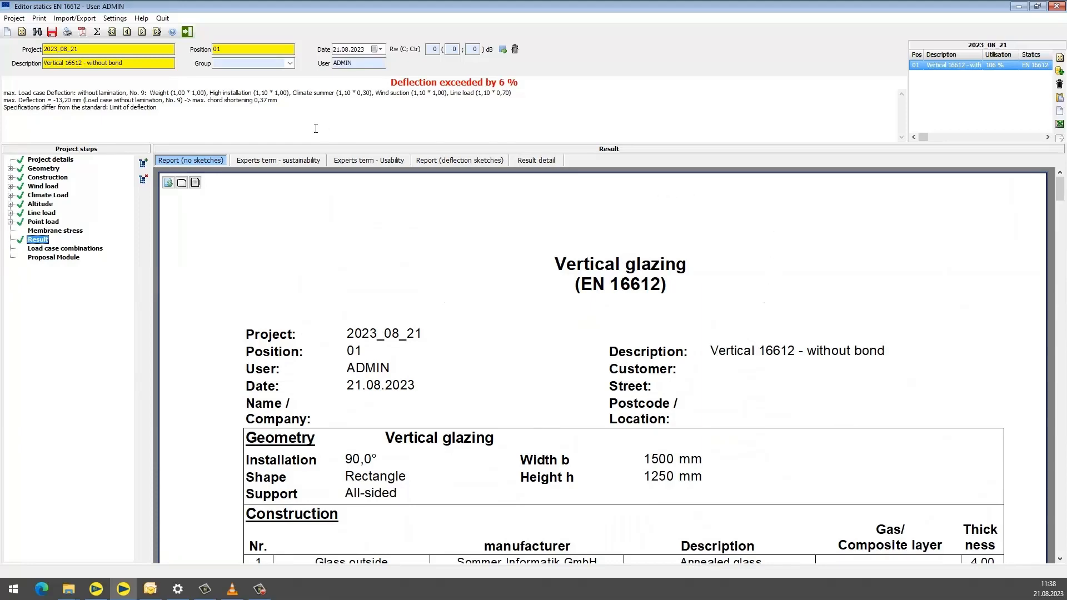
Save position 01 and duplicate it as position 02 with the description "Vertical 16612 - with bond"
{"action": "left_click", "coordinate": [52, 34]}
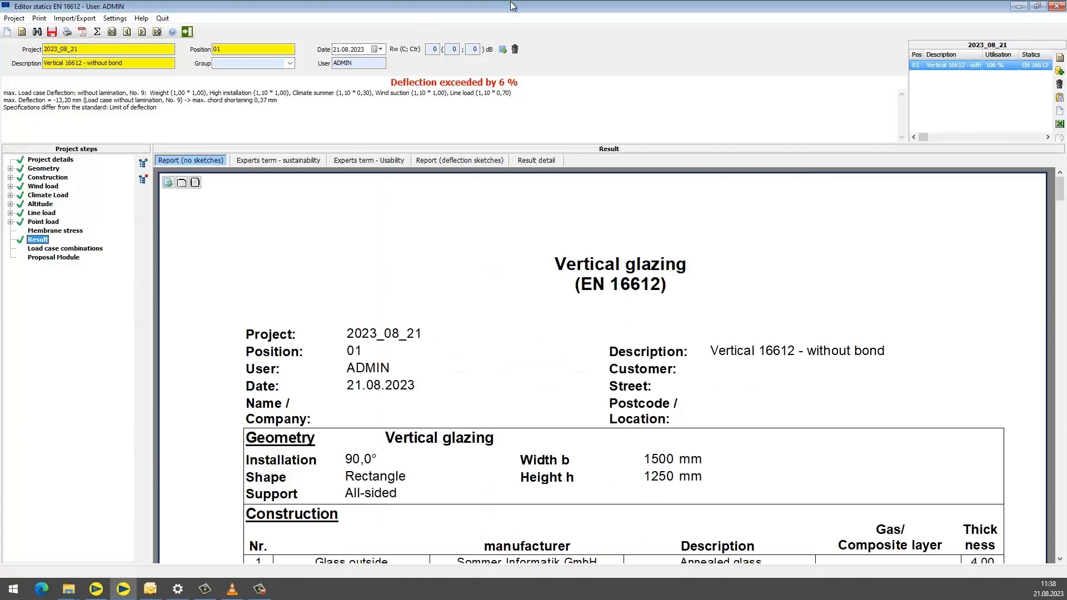
{"action": "left_click", "coordinate": [1059, 70]}
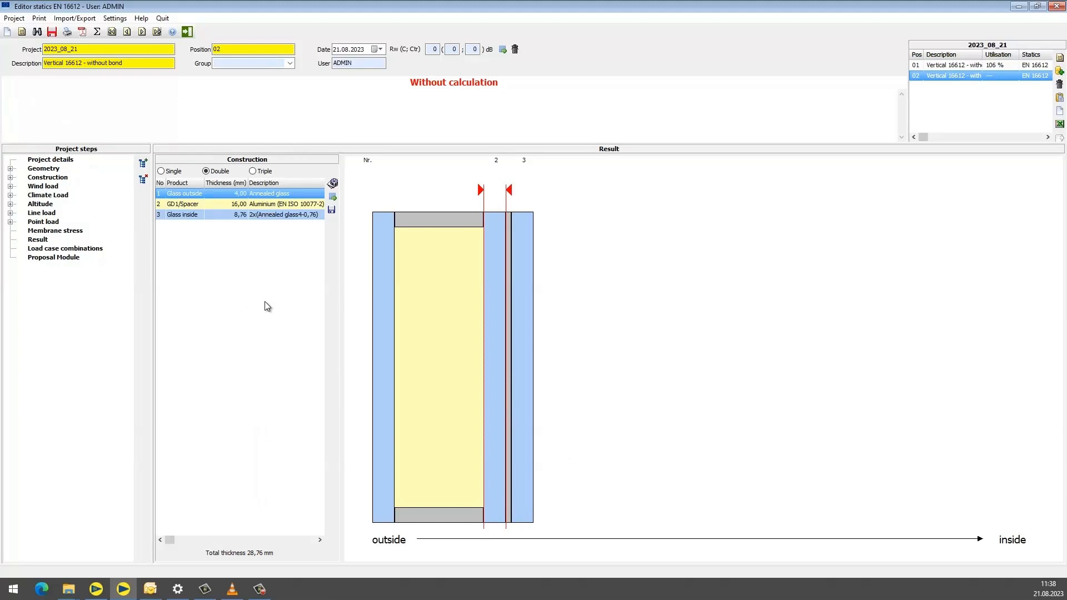
{"action": "left_click", "coordinate": [99, 62]}
{"action": "left_click", "coordinate": [109, 62]}
{"action": "key", "text": "BackSpace"}
{"action": "key", "text": "BackSpace"}
Enable shear coupling for the inside laminated pane and choose "Family 2, other areas, unheated" for its PVB interlayer
{"action": "left_click", "coordinate": [281, 215]}
{"action": "double_click", "coordinate": [280, 214]}
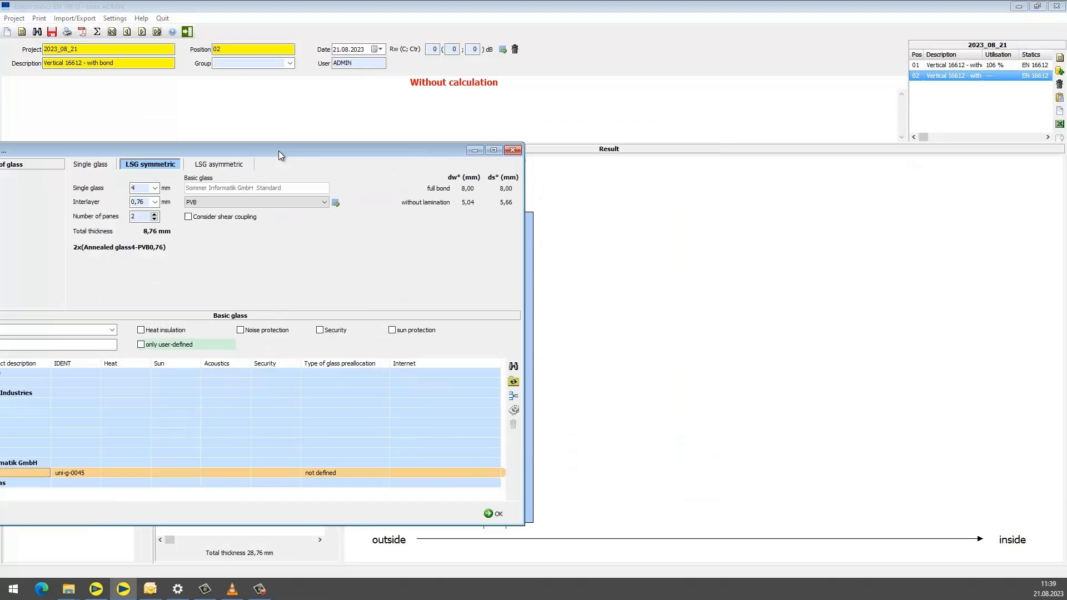
{"action": "left_click_drag", "start_coordinate": [278, 151], "coordinate": [497, 126]}
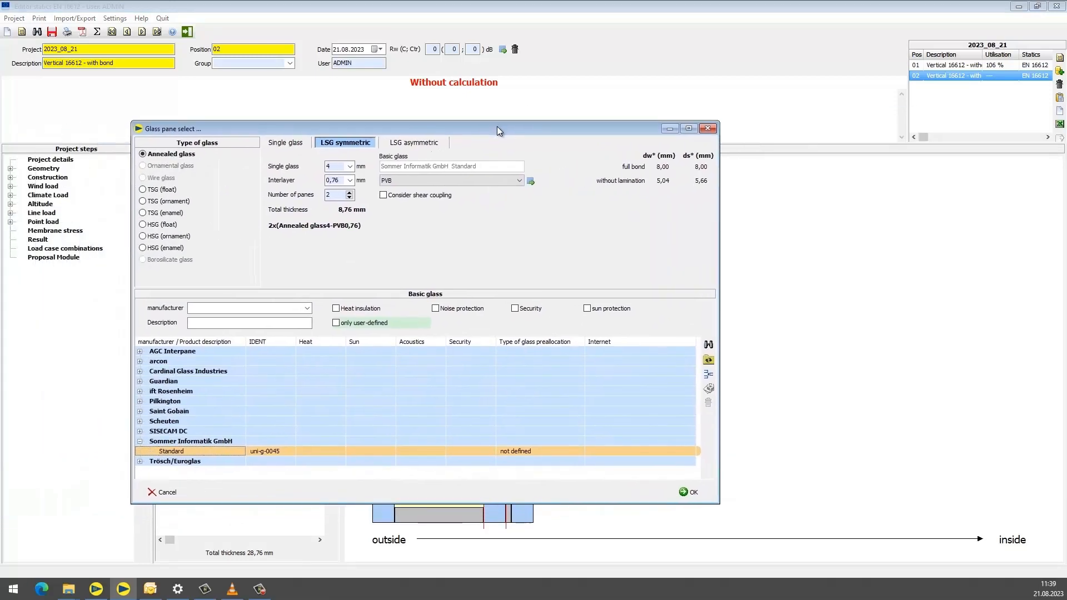
{"action": "left_click", "coordinate": [413, 193]}
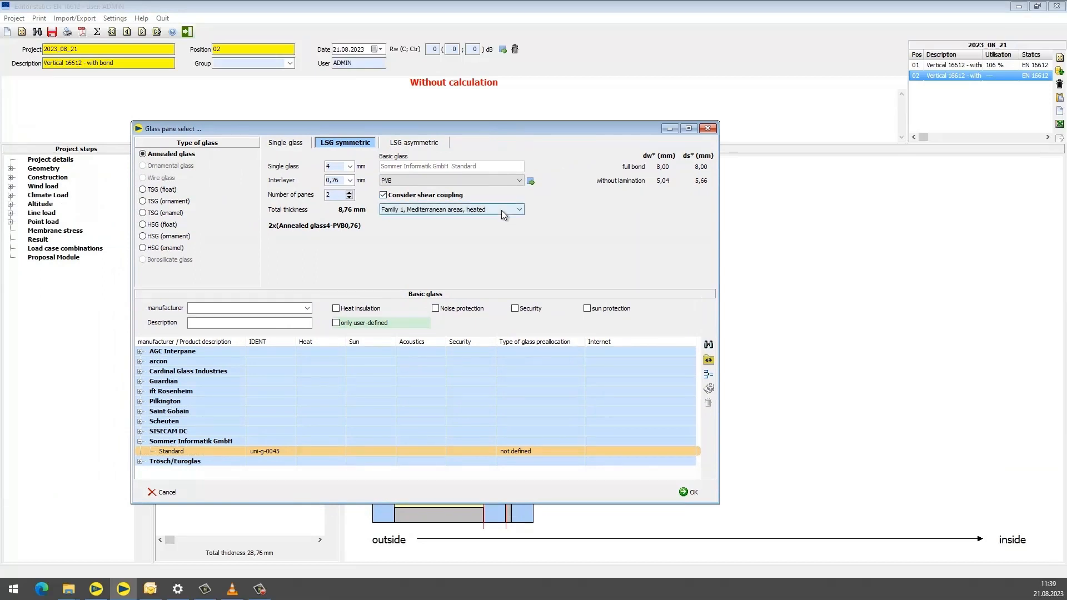
{"action": "left_click", "coordinate": [503, 214]}
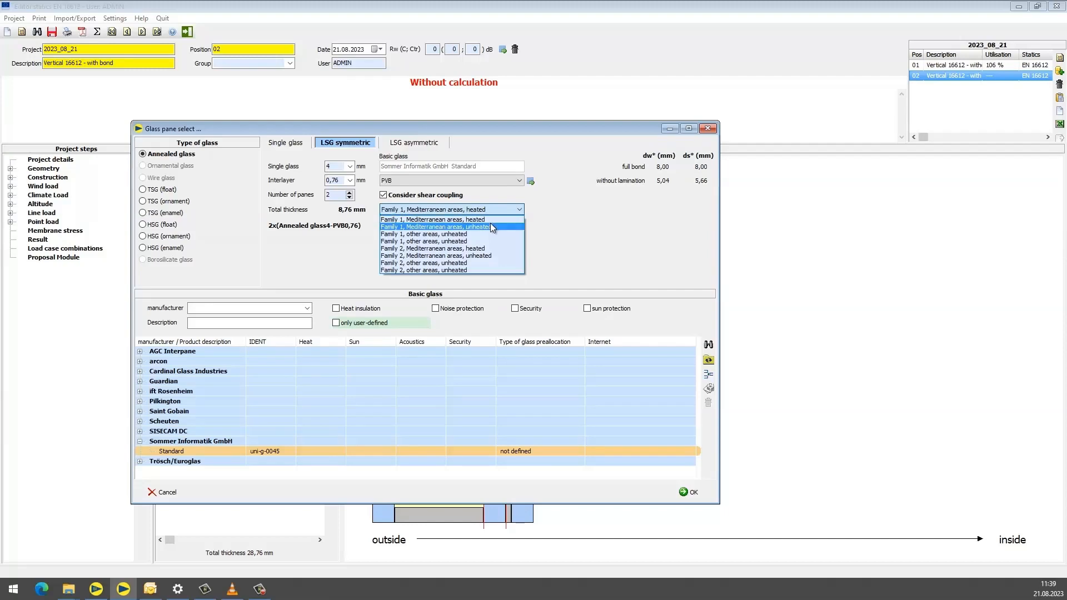
{"action": "left_click", "coordinate": [479, 270]}
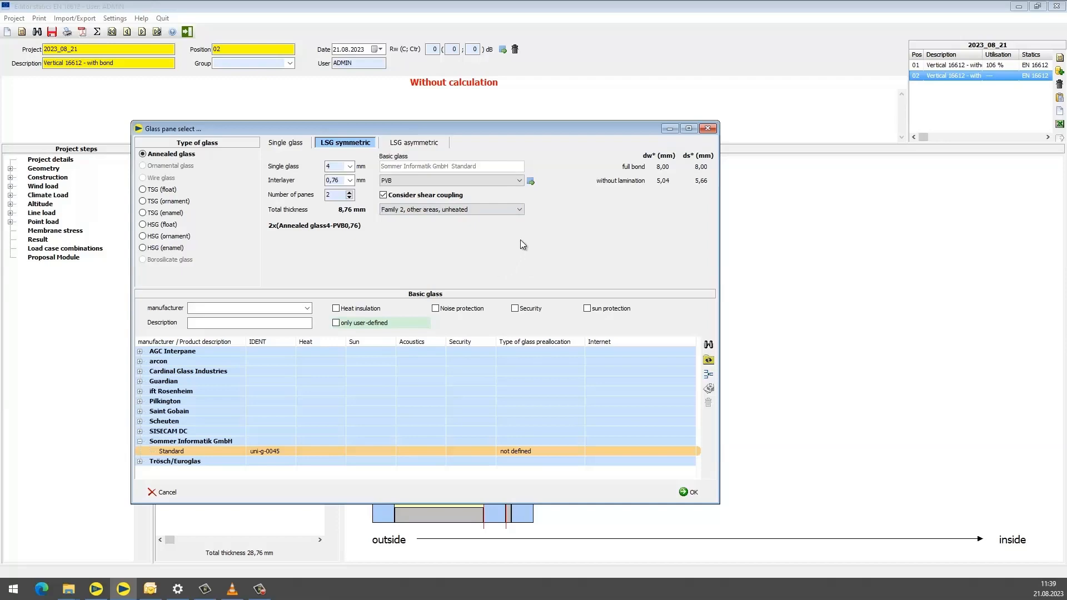
Browse the interlayer catalogue and inspect the coupling coefficients stored for Trosifol SentryGlas (SG 5000)
{"action": "left_click", "coordinate": [529, 181]}
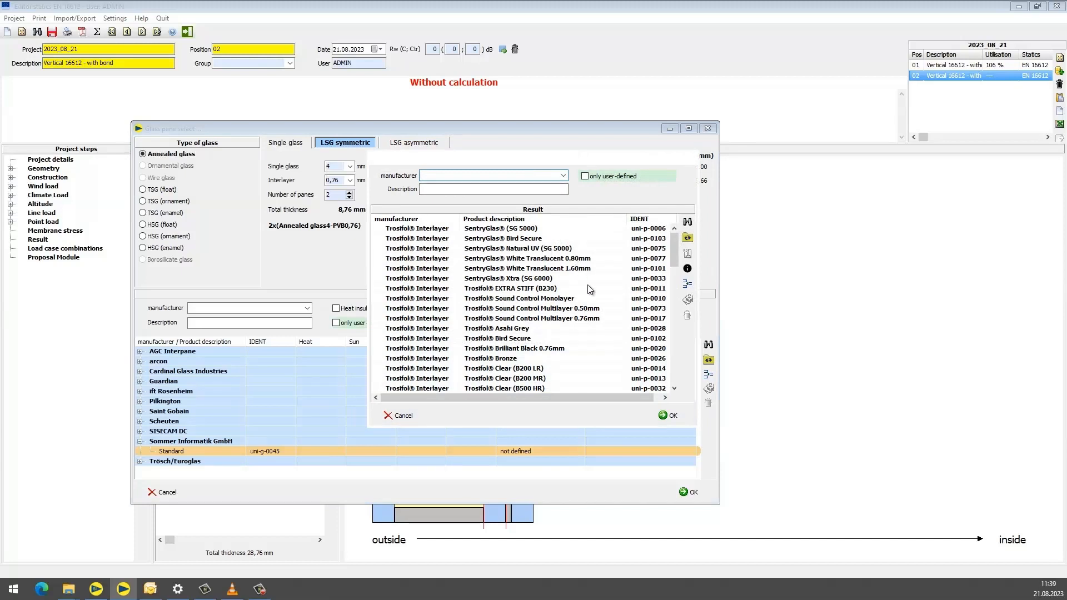
{"action": "left_click_drag", "start_coordinate": [674, 253], "coordinate": [669, 286]}
{"action": "scroll", "coordinate": [619, 286], "scroll_direction": "down", "scroll_amount": 6}
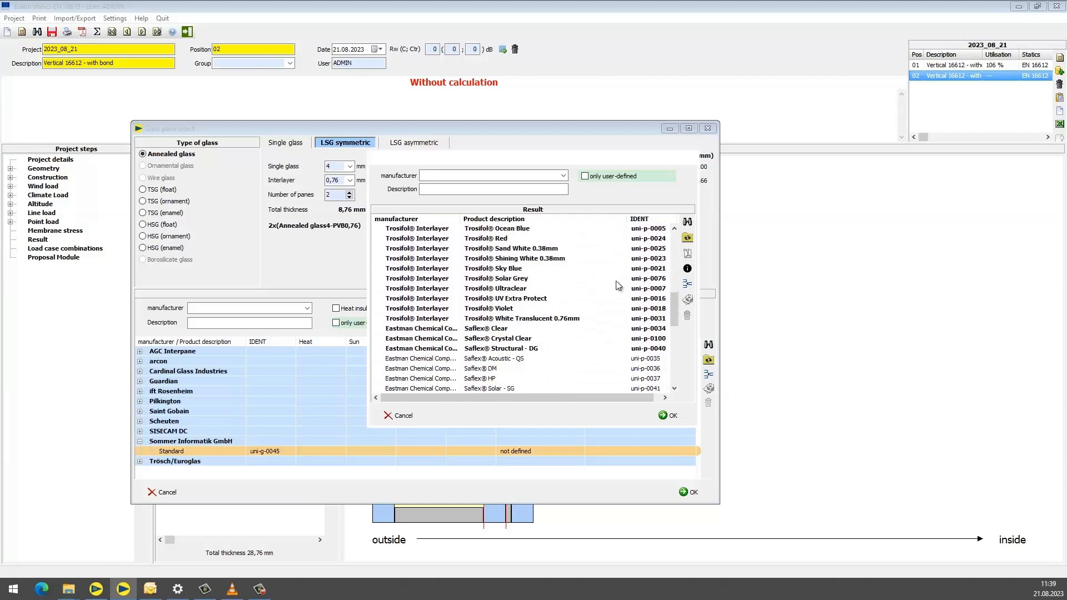
{"action": "scroll", "coordinate": [618, 286], "scroll_direction": "up", "scroll_amount": 10}
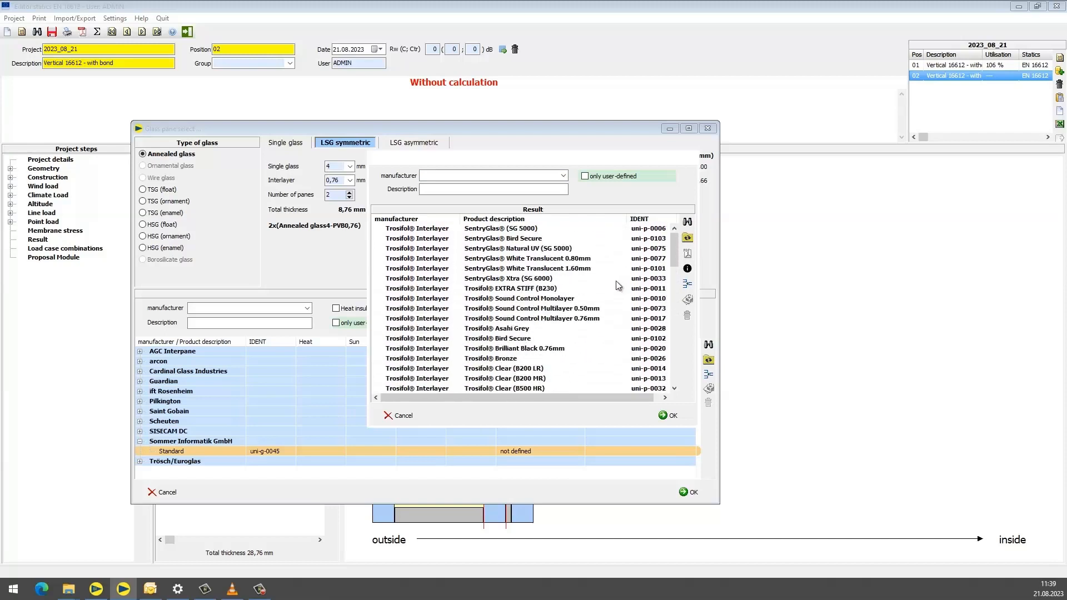
{"action": "left_click", "coordinate": [557, 230]}
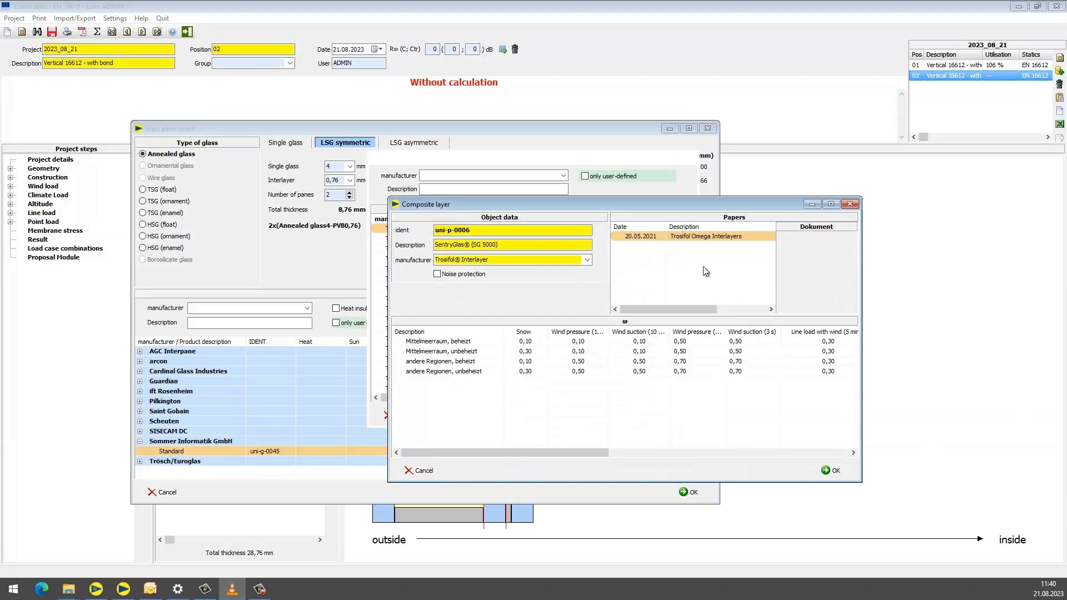
{"action": "left_click_drag", "start_coordinate": [672, 208], "coordinate": [497, 169]}
{"action": "left_click", "coordinate": [657, 425]}
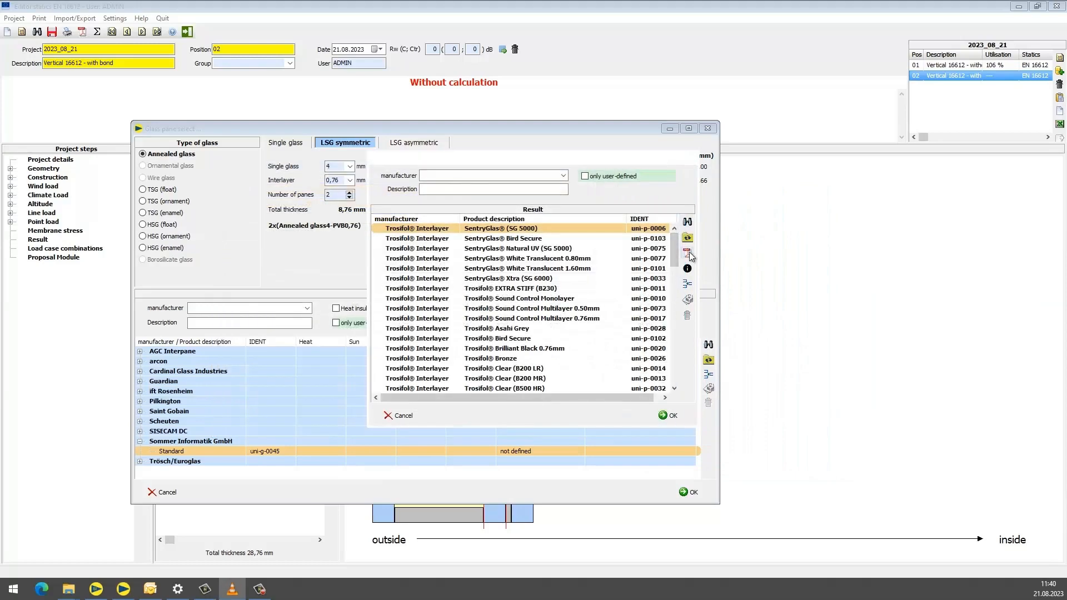
Open the PDF document for SentryGlas (SG 5000) and examine its Young modulus and omega coupling factor tables
{"action": "left_click", "coordinate": [689, 252]}
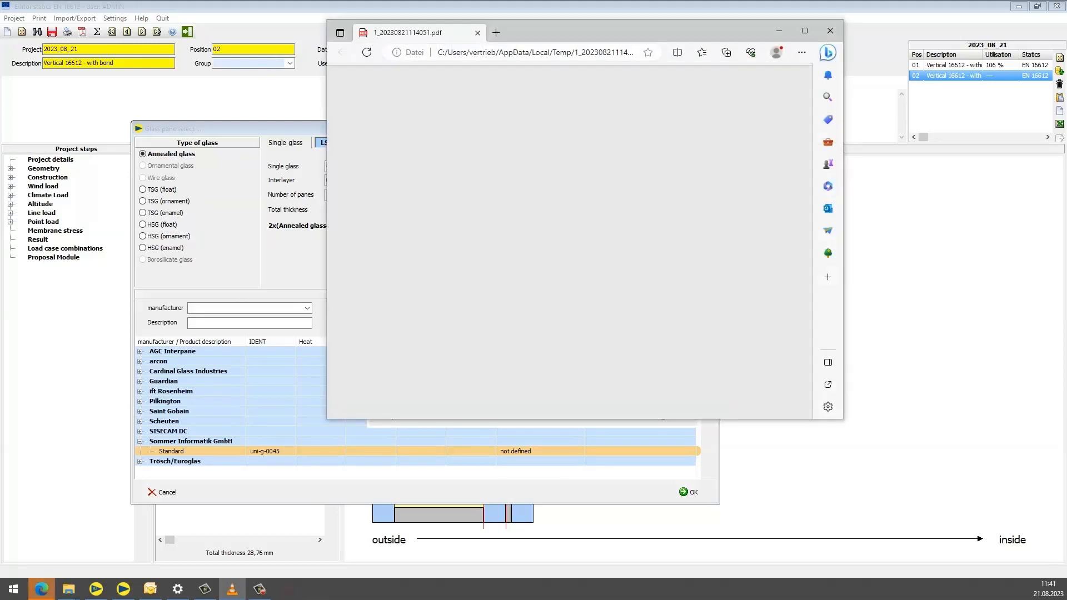
{"action": "left_click_drag", "start_coordinate": [577, 26], "coordinate": [548, 69]}
{"action": "scroll", "coordinate": [575, 237], "scroll_direction": "down", "scroll_amount": 6}
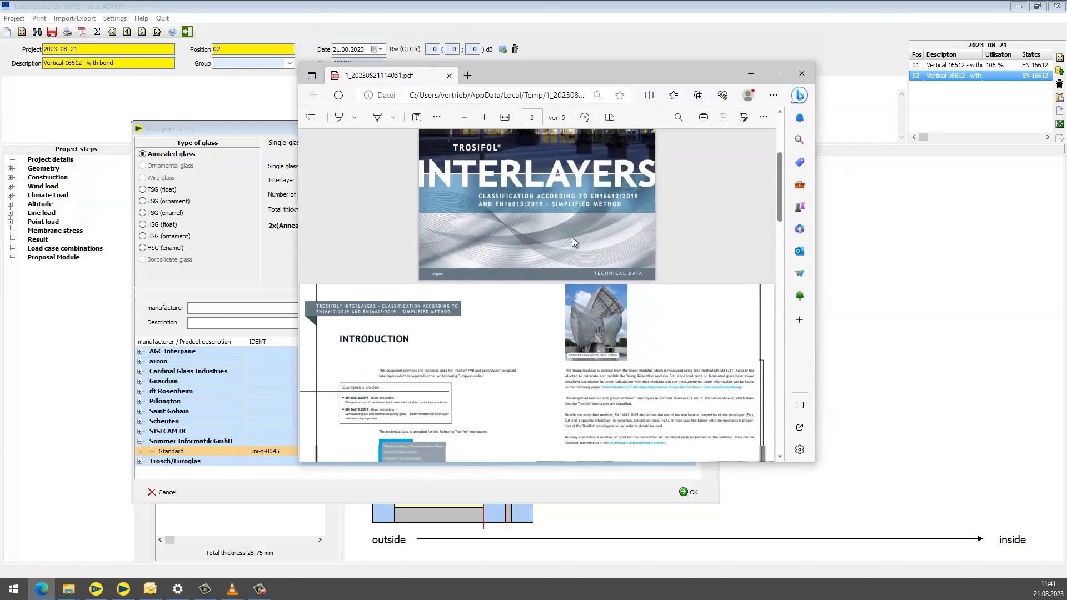
{"action": "scroll", "coordinate": [573, 241], "scroll_direction": "down", "scroll_amount": 2}
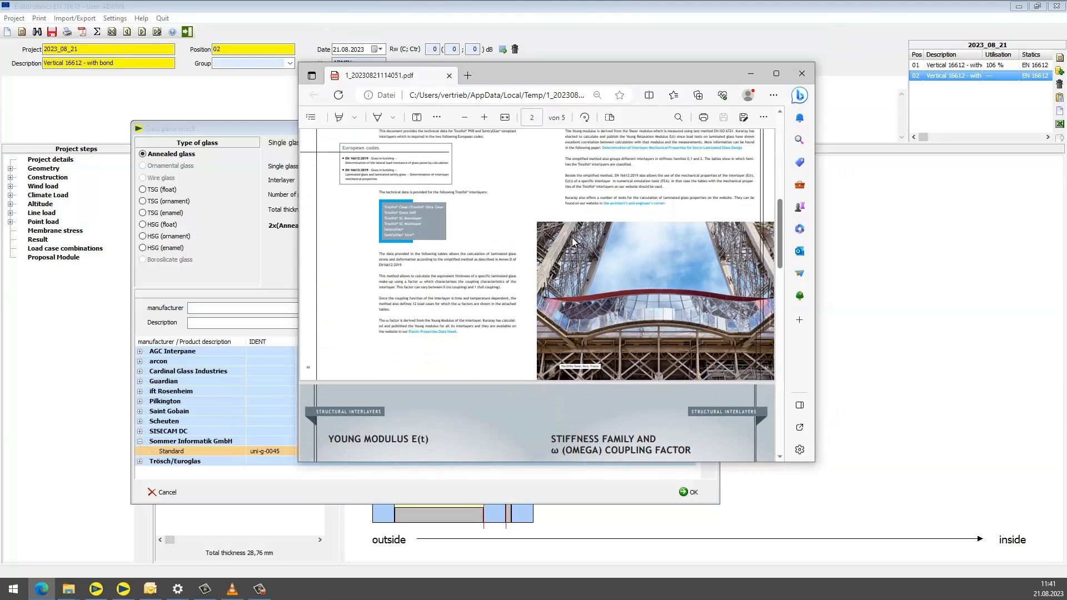
{"action": "scroll", "coordinate": [573, 241], "scroll_direction": "down", "scroll_amount": 5}
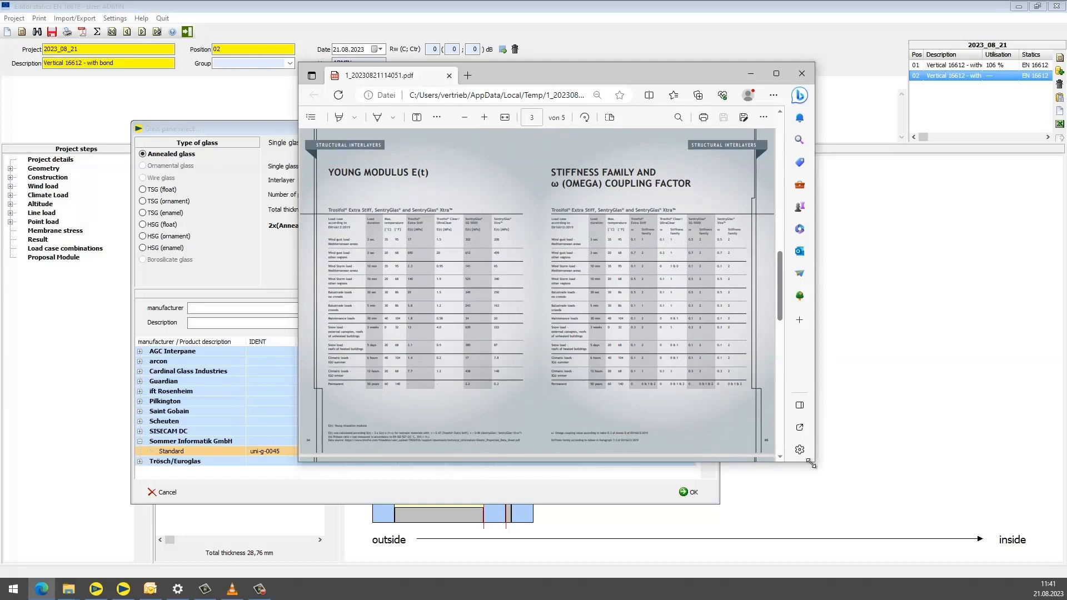
Close the PDF and apply the SentryGlas (SG 5000) interlayer to the inside laminated pane with the coupling region "andere Regionen, beheizt"
{"action": "left_click_drag", "start_coordinate": [811, 463], "coordinate": [973, 549]}
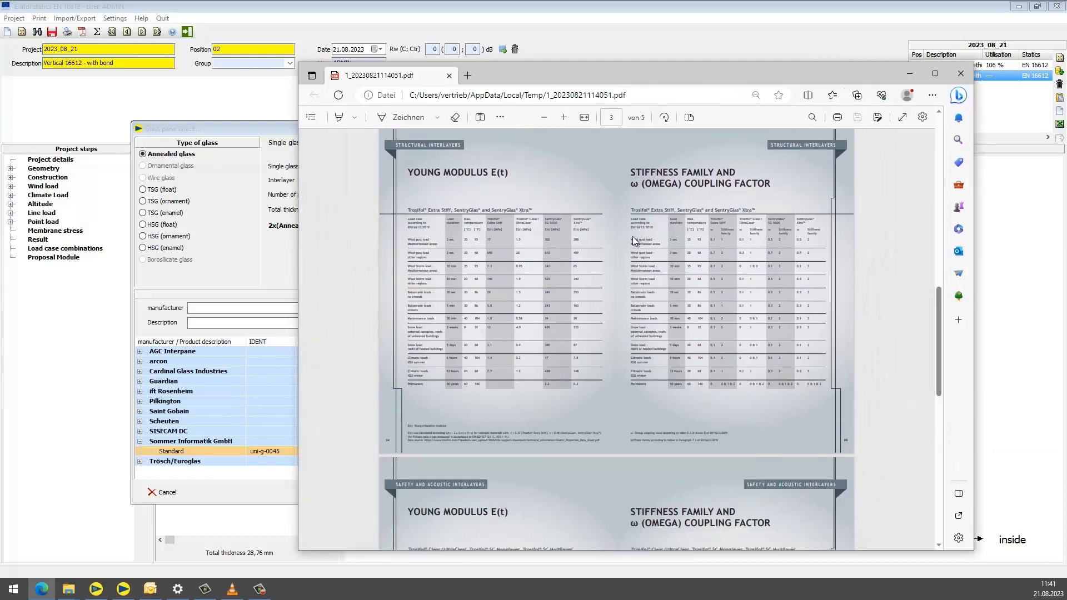
{"action": "left_click", "coordinate": [961, 75]}
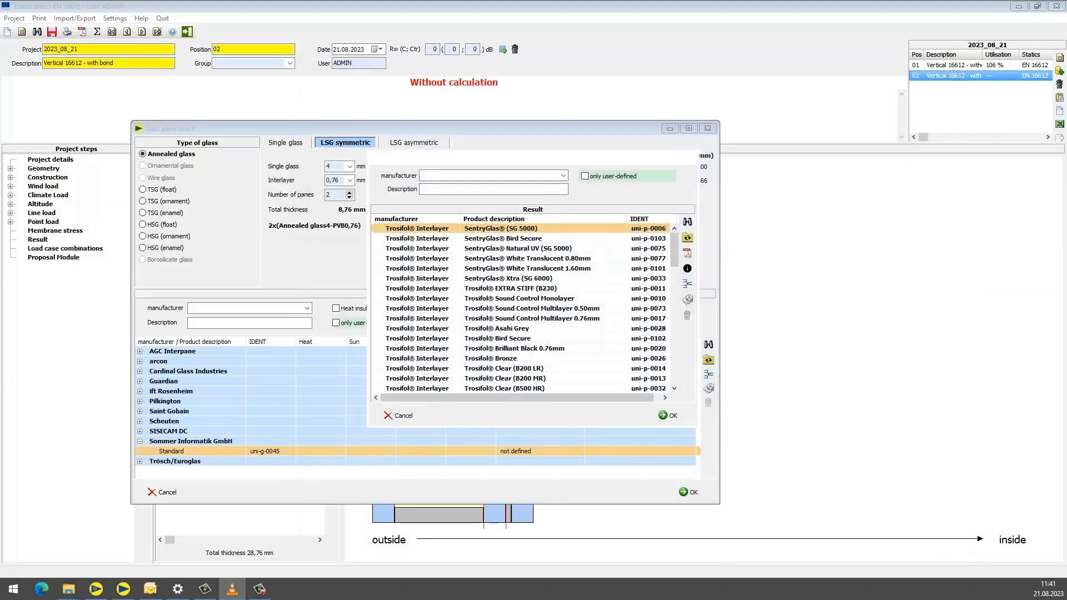
{"action": "left_click", "coordinate": [668, 415]}
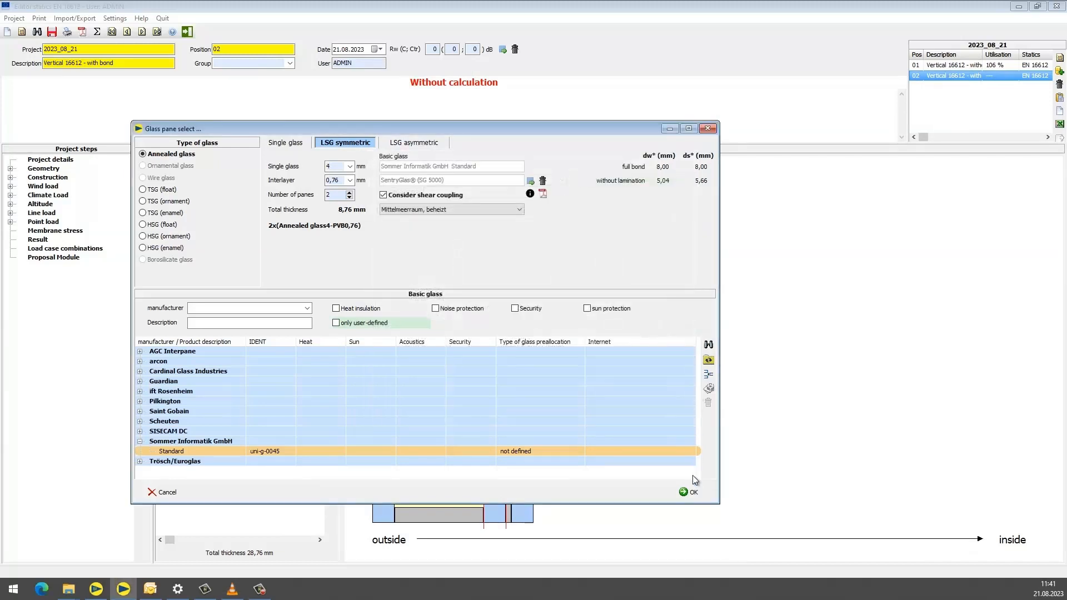
{"action": "left_click", "coordinate": [498, 207]}
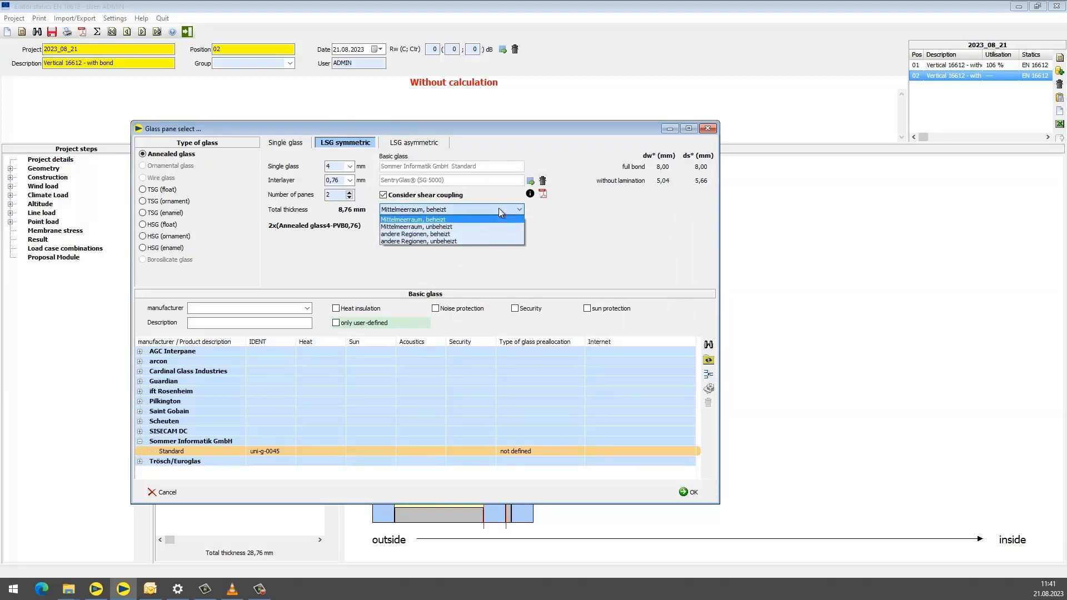
{"action": "left_click", "coordinate": [486, 236]}
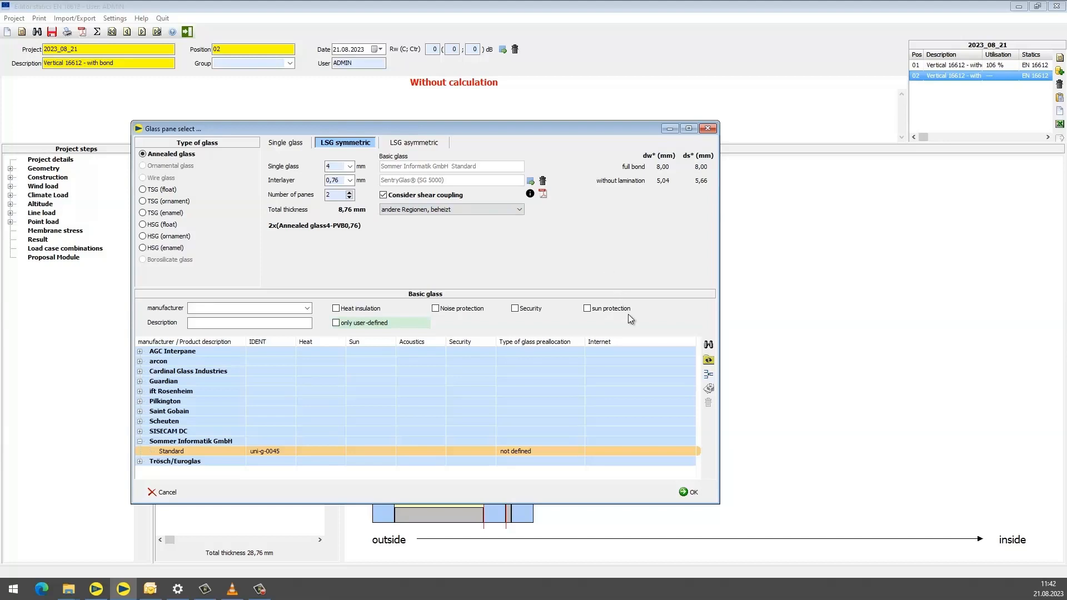
{"action": "left_click", "coordinate": [685, 493]}
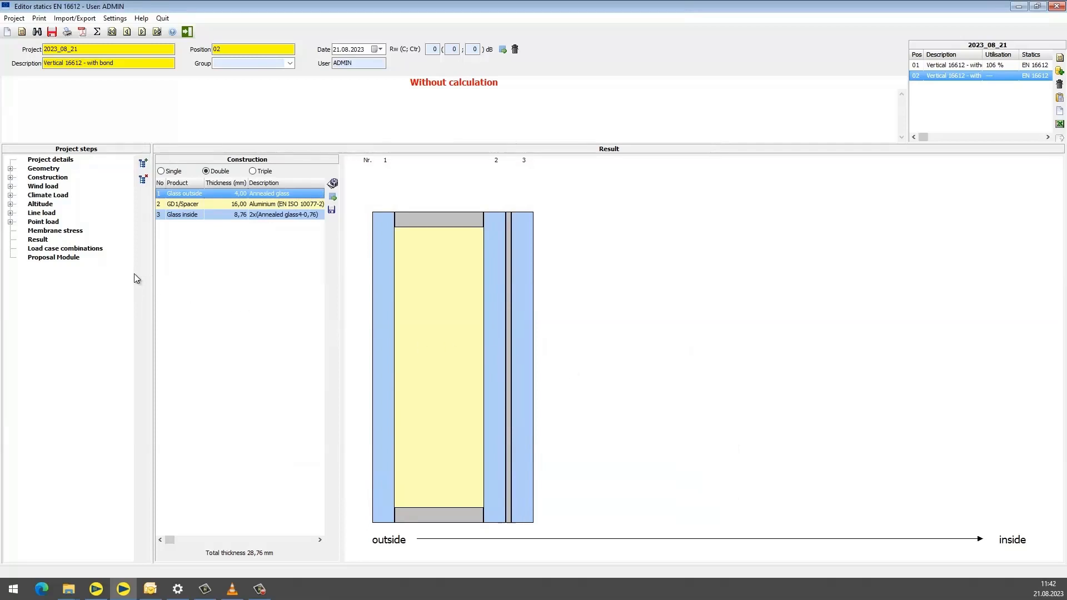
Go through position 02's geometry, construction, wind, climate, altitude, line load and membrane stress settings unchanged, and calculate the result
{"action": "left_click", "coordinate": [49, 171]}
{"action": "left_click", "coordinate": [50, 178]}
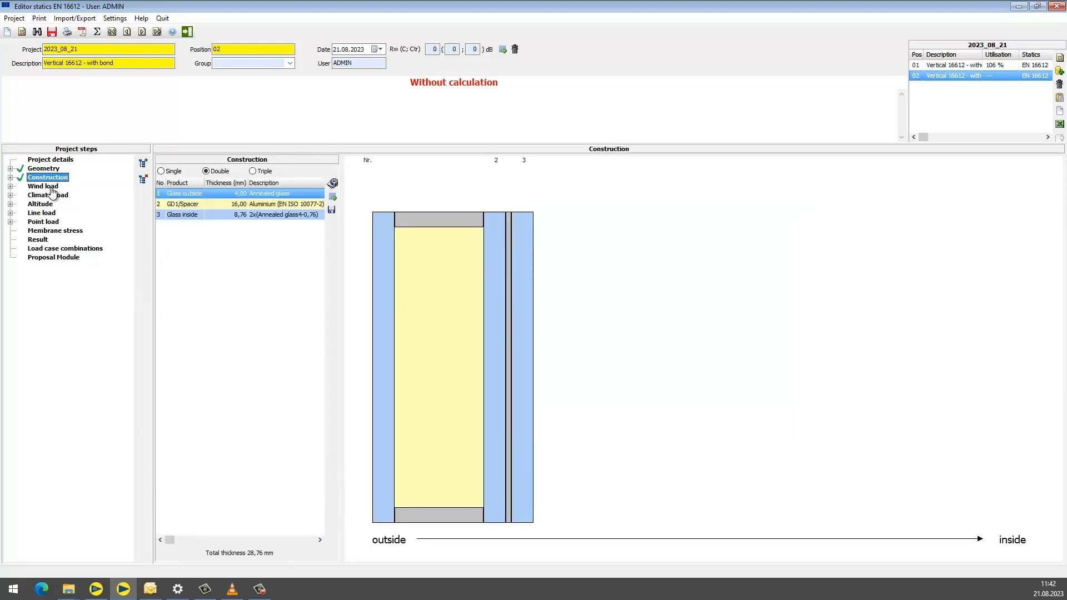
{"action": "left_click", "coordinate": [51, 188]}
{"action": "left_click", "coordinate": [53, 196]}
{"action": "left_click", "coordinate": [52, 205]}
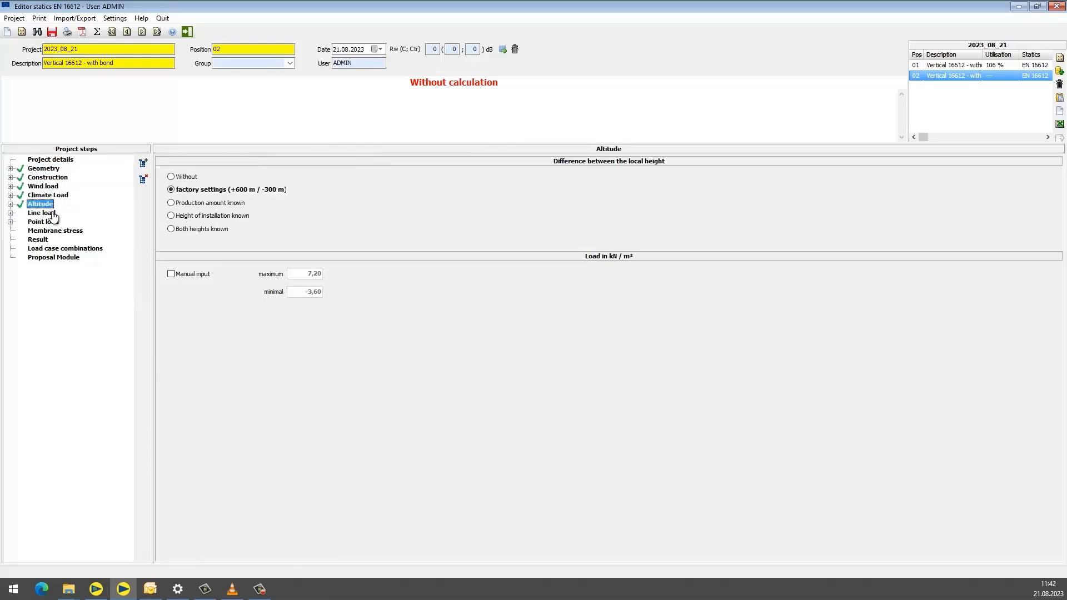
{"action": "left_click", "coordinate": [53, 213]}
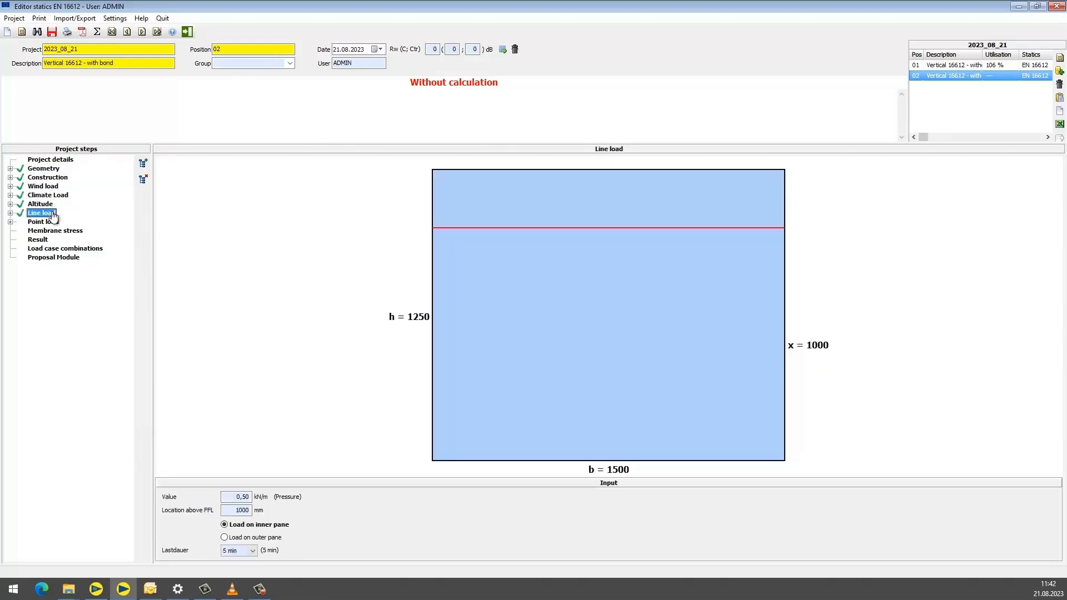
{"action": "left_click", "coordinate": [51, 230]}
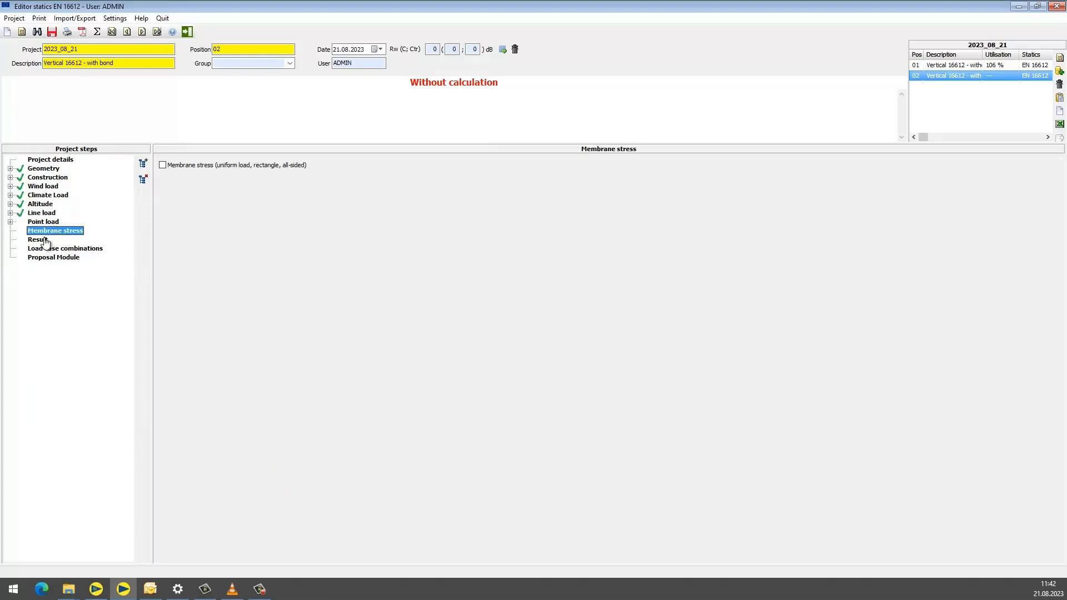
{"action": "left_click", "coordinate": [42, 239]}
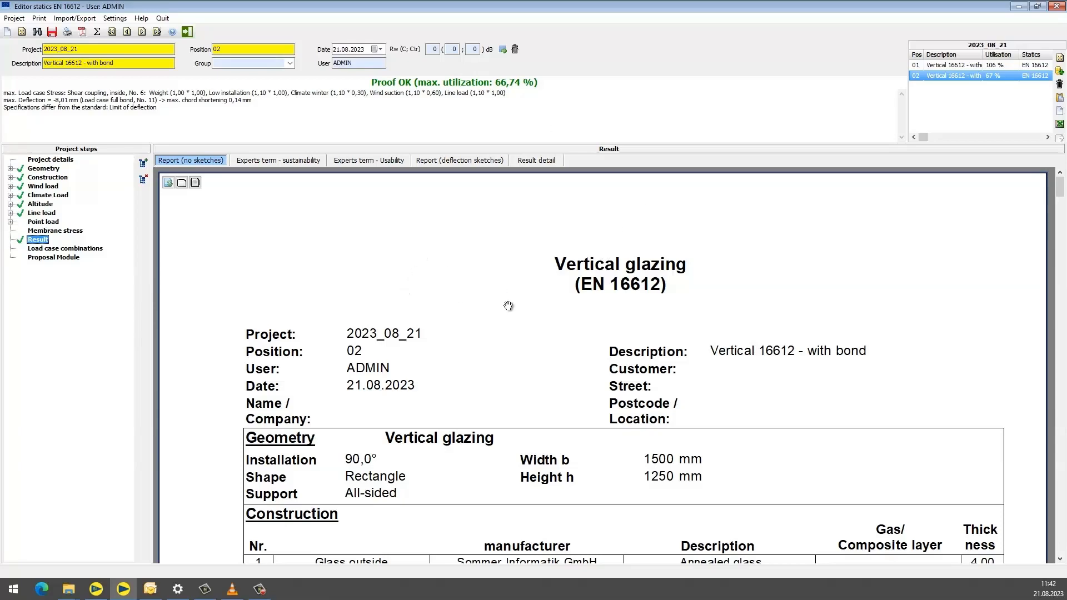
Review position 02's report from the construction and load data through the proof summary to the effective thickness table
{"action": "scroll", "coordinate": [741, 361], "scroll_direction": "down", "scroll_amount": 3}
{"action": "scroll", "coordinate": [742, 362], "scroll_direction": "down", "scroll_amount": 3}
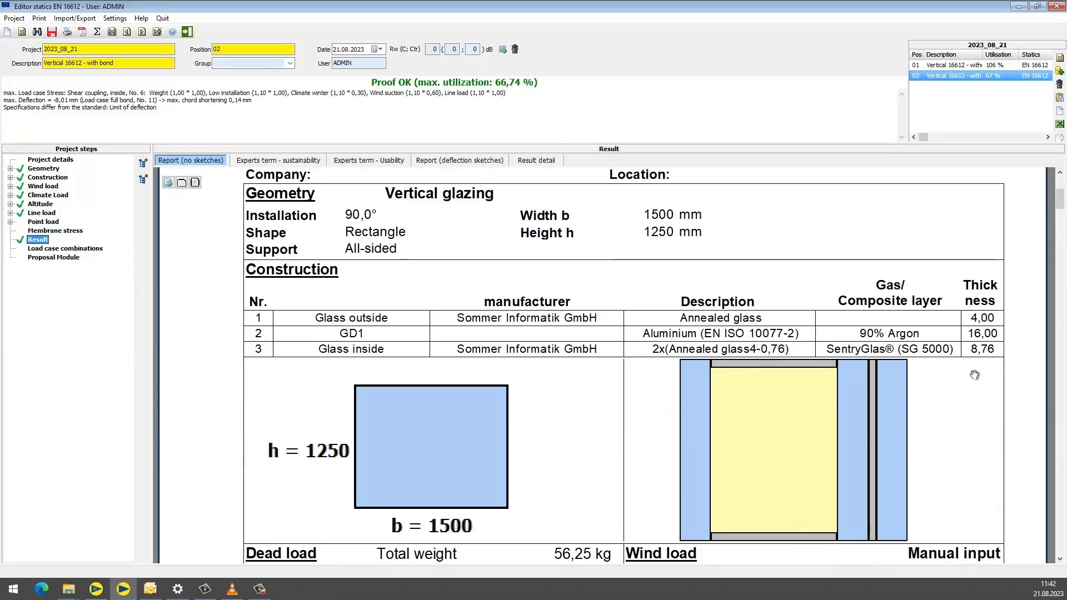
{"action": "scroll", "coordinate": [775, 392], "scroll_direction": "down", "scroll_amount": 3}
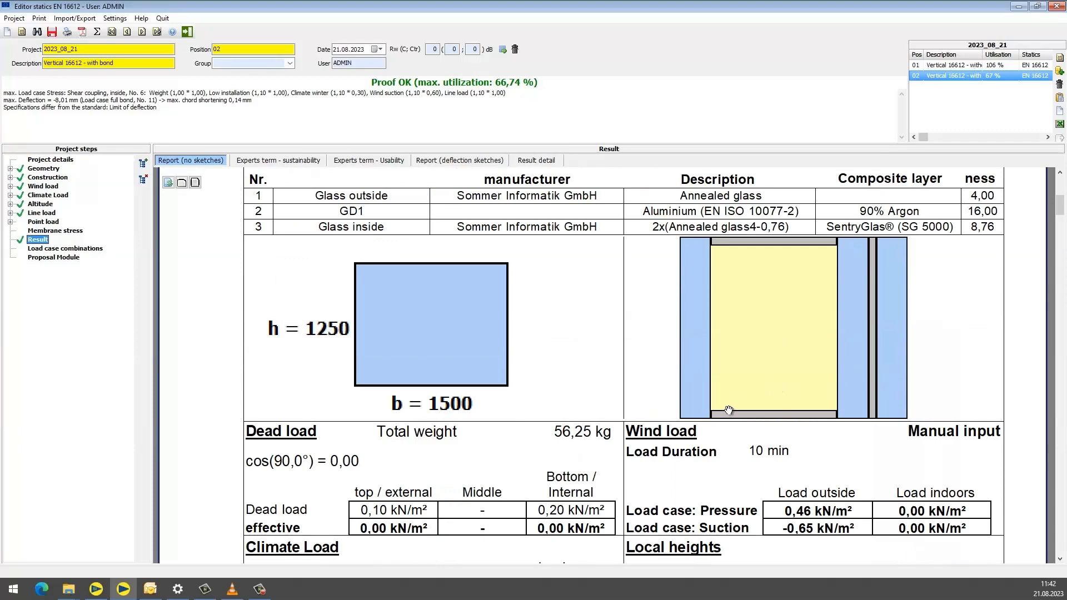
{"action": "scroll", "coordinate": [731, 411], "scroll_direction": "down", "scroll_amount": 4}
{"action": "scroll", "coordinate": [595, 512], "scroll_direction": "down", "scroll_amount": 5}
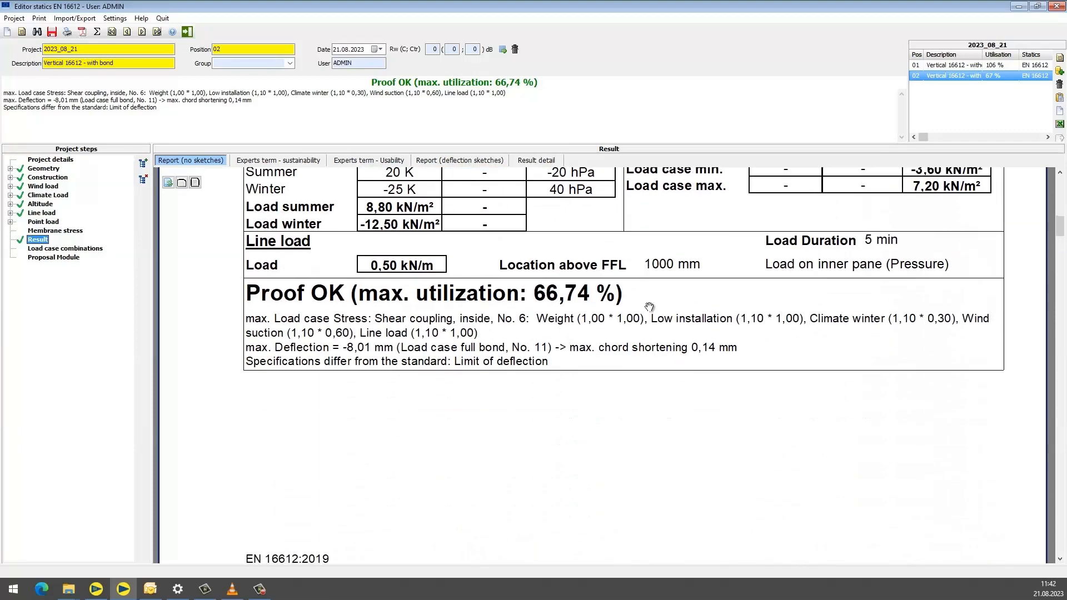
{"action": "scroll", "coordinate": [702, 386], "scroll_direction": "down", "scroll_amount": 6}
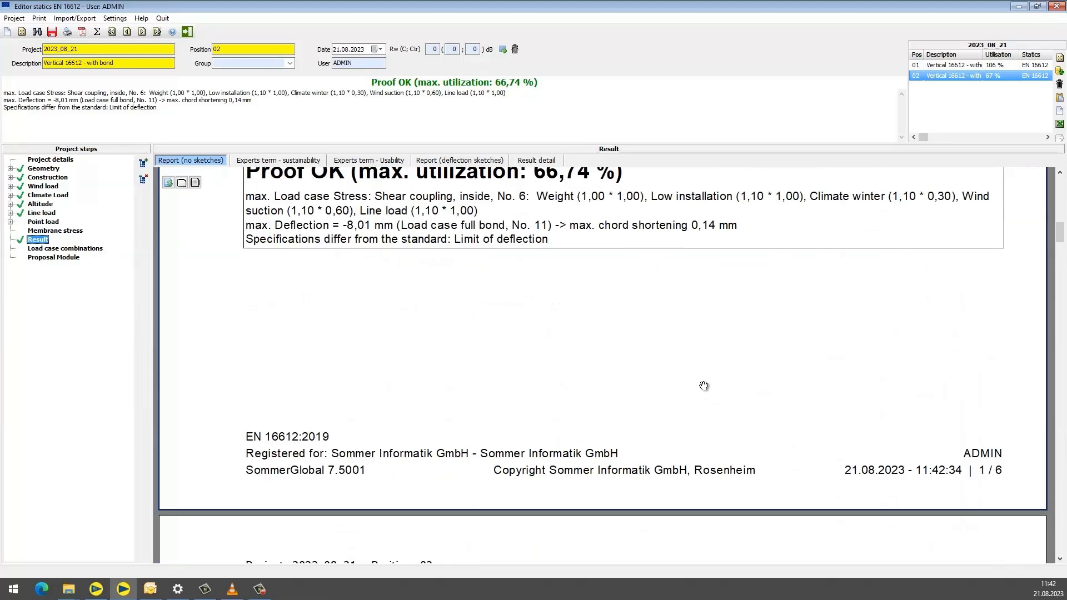
{"action": "scroll", "coordinate": [704, 384], "scroll_direction": "down", "scroll_amount": 2}
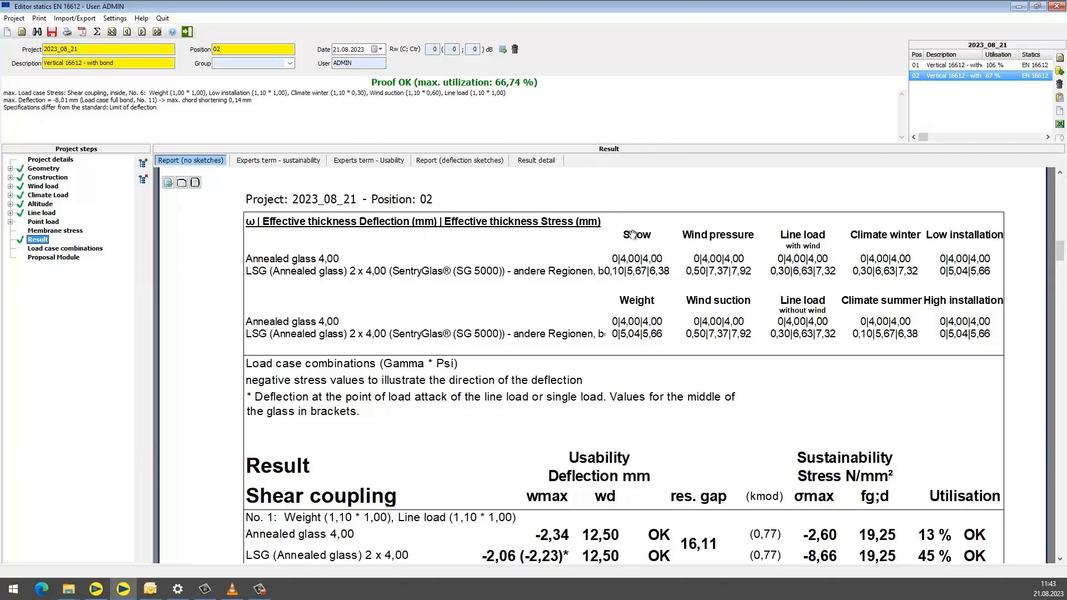
Examine the load case results for shear coupling and full bond in position 02's report, and return to its beginning
{"action": "scroll", "coordinate": [631, 427], "scroll_direction": "down", "scroll_amount": 4}
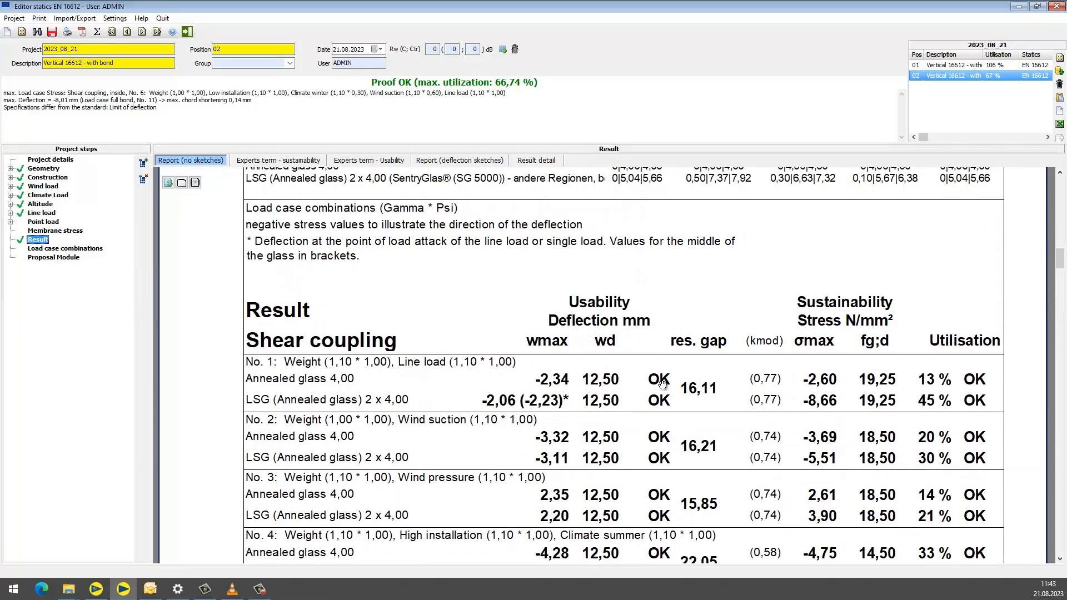
{"action": "scroll", "coordinate": [661, 389], "scroll_direction": "down", "scroll_amount": 3}
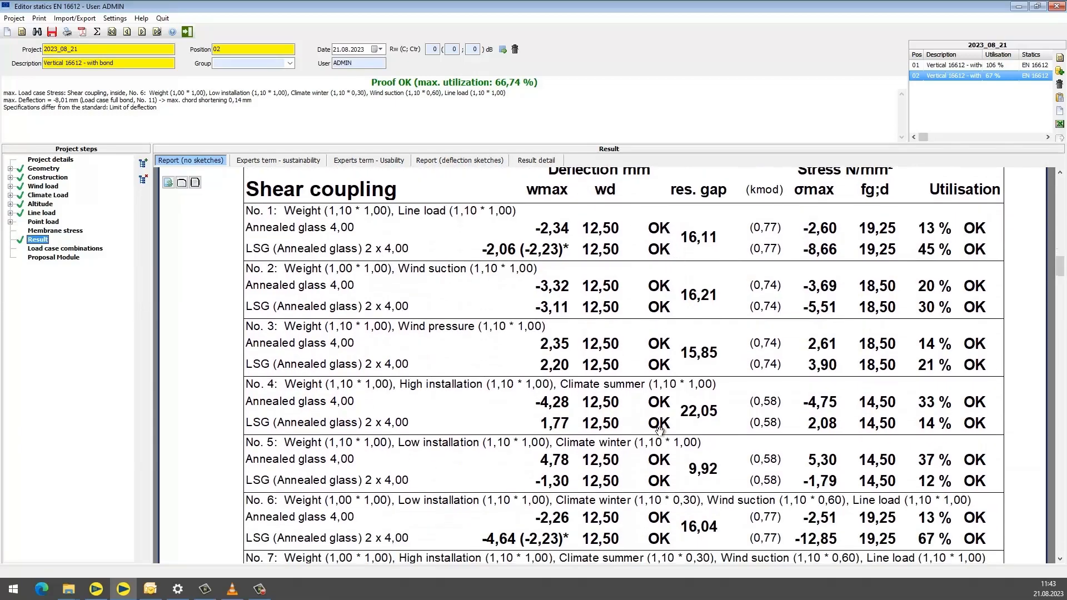
{"action": "scroll", "coordinate": [667, 266], "scroll_direction": "down", "scroll_amount": 5}
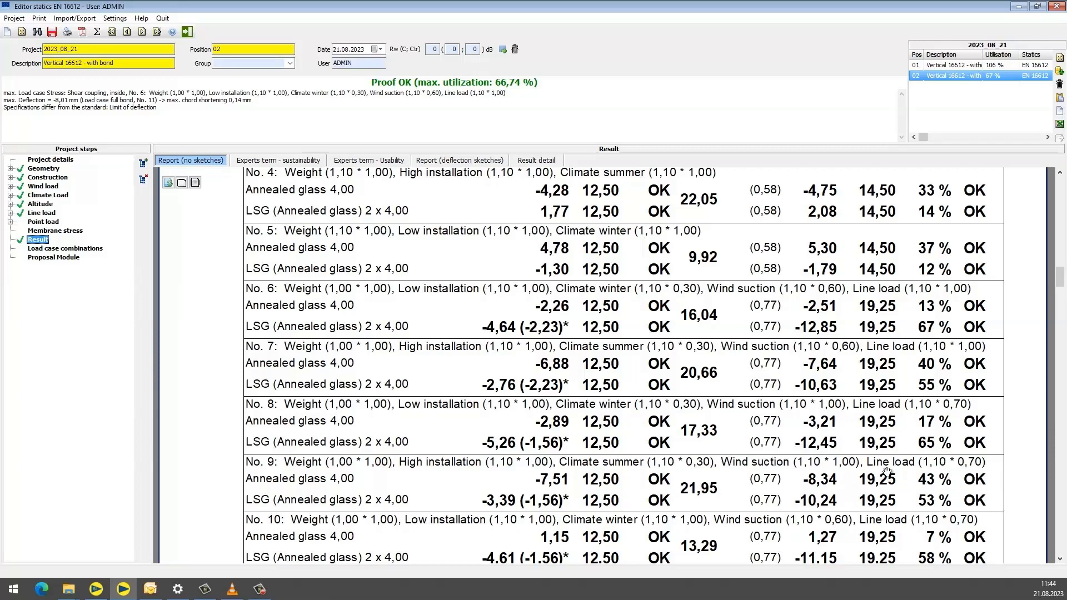
{"action": "left_click_drag", "start_coordinate": [849, 476], "coordinate": [820, 282]}
{"action": "left_click_drag", "start_coordinate": [843, 445], "coordinate": [836, 211]}
{"action": "left_click_drag", "start_coordinate": [702, 523], "coordinate": [702, 304]}
{"action": "left_click_drag", "start_coordinate": [724, 470], "coordinate": [654, 511]}
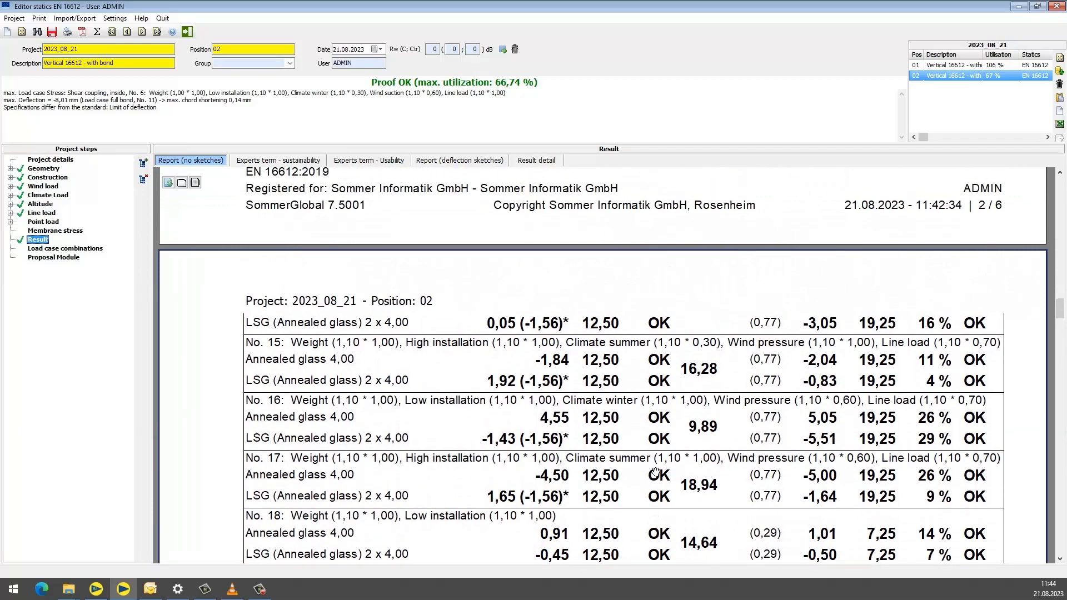
{"action": "scroll", "coordinate": [656, 473], "scroll_direction": "down", "scroll_amount": 10}
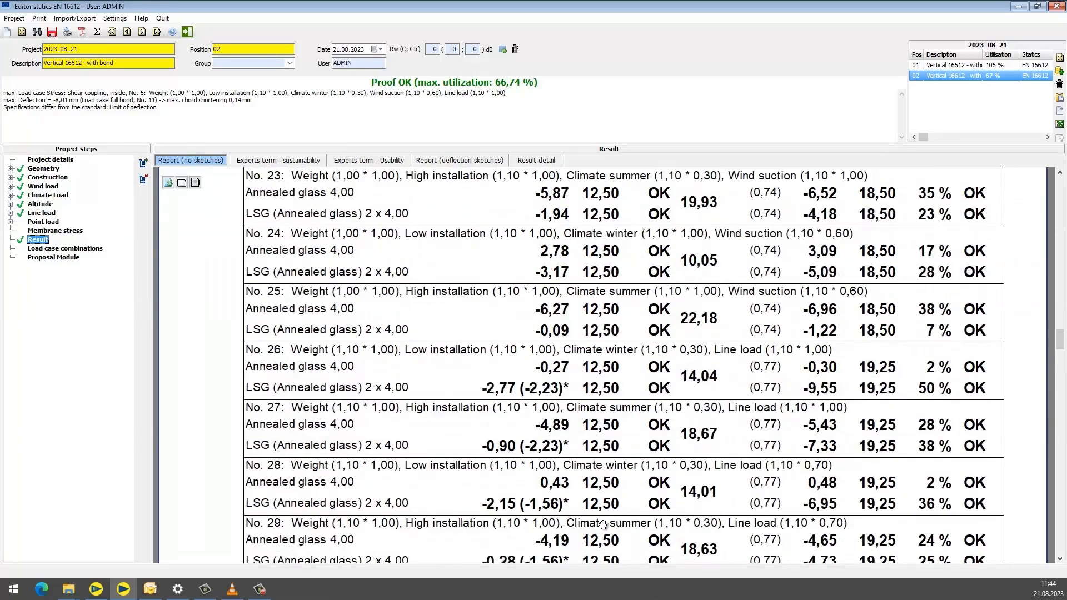
{"action": "scroll", "coordinate": [602, 524], "scroll_direction": "down", "scroll_amount": 10}
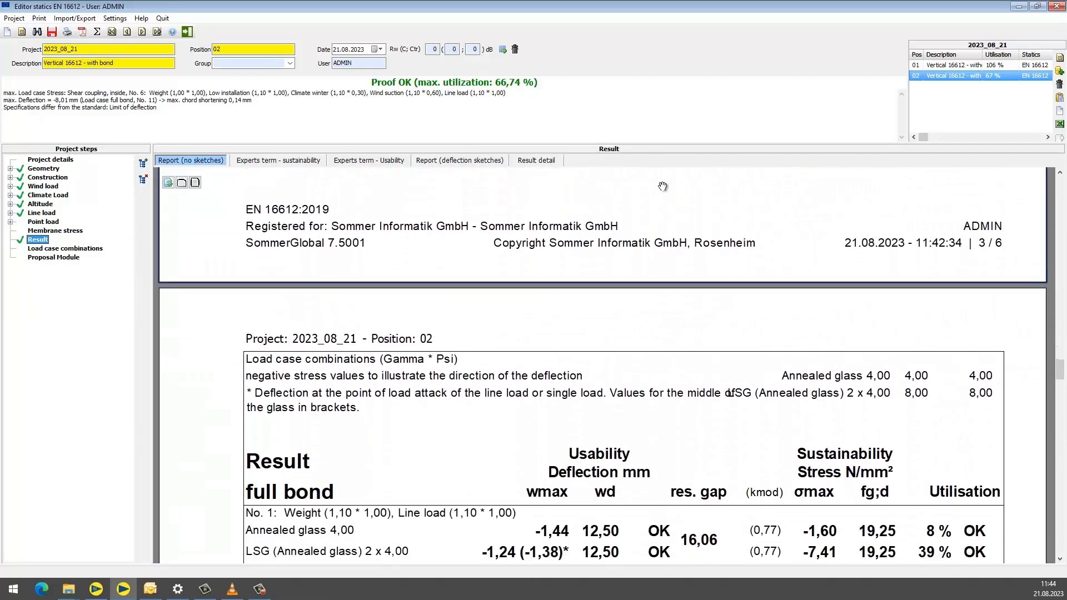
{"action": "scroll", "coordinate": [637, 411], "scroll_direction": "down", "scroll_amount": 5}
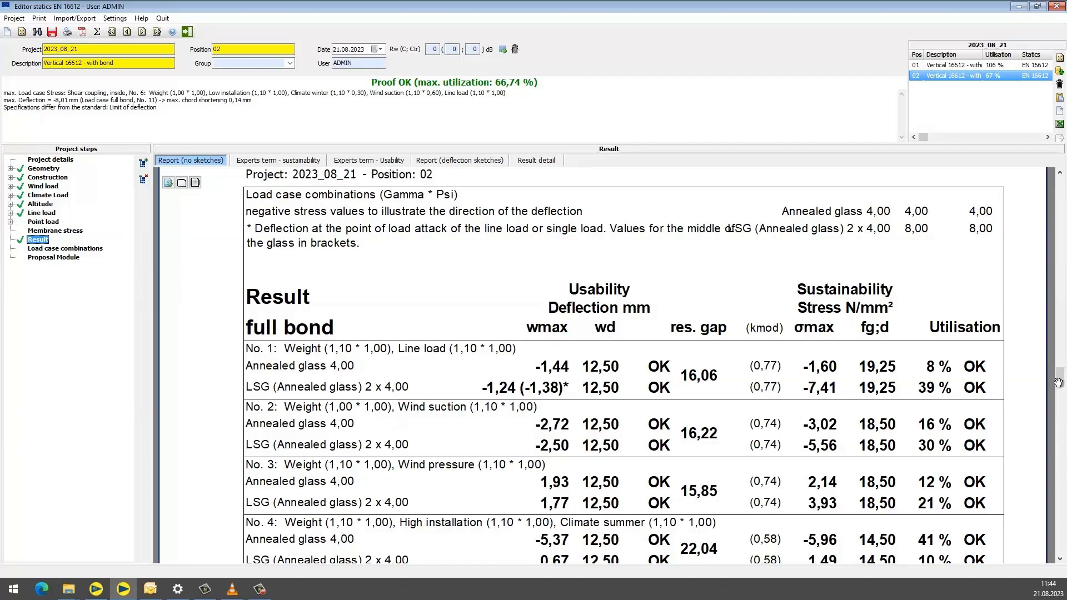
{"action": "left_click_drag", "start_coordinate": [1057, 374], "coordinate": [1047, 166]}
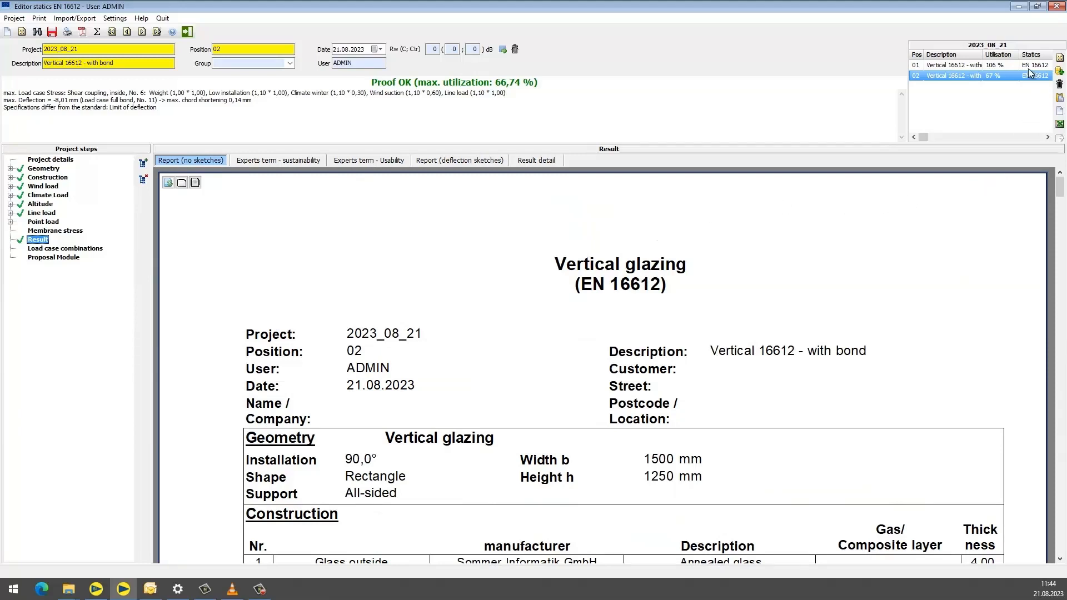
Open position 01 and duplicate it as position 03 with the description "Horizontal 16612 - without bond"
{"action": "double_click", "coordinate": [994, 66]}
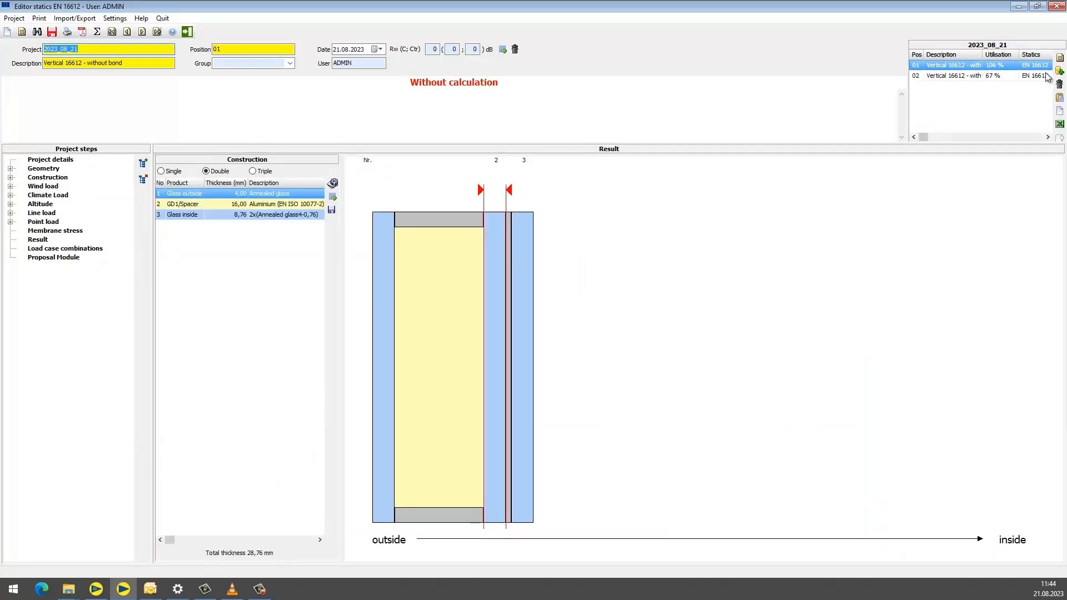
{"action": "left_click", "coordinate": [1057, 72]}
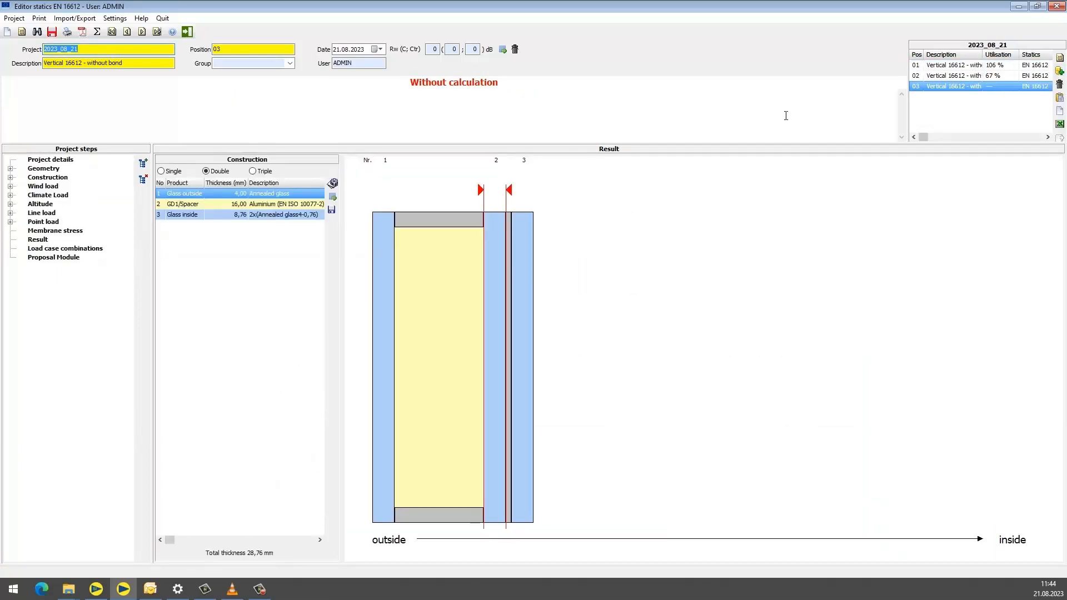
{"action": "double_click", "coordinate": [62, 63]}
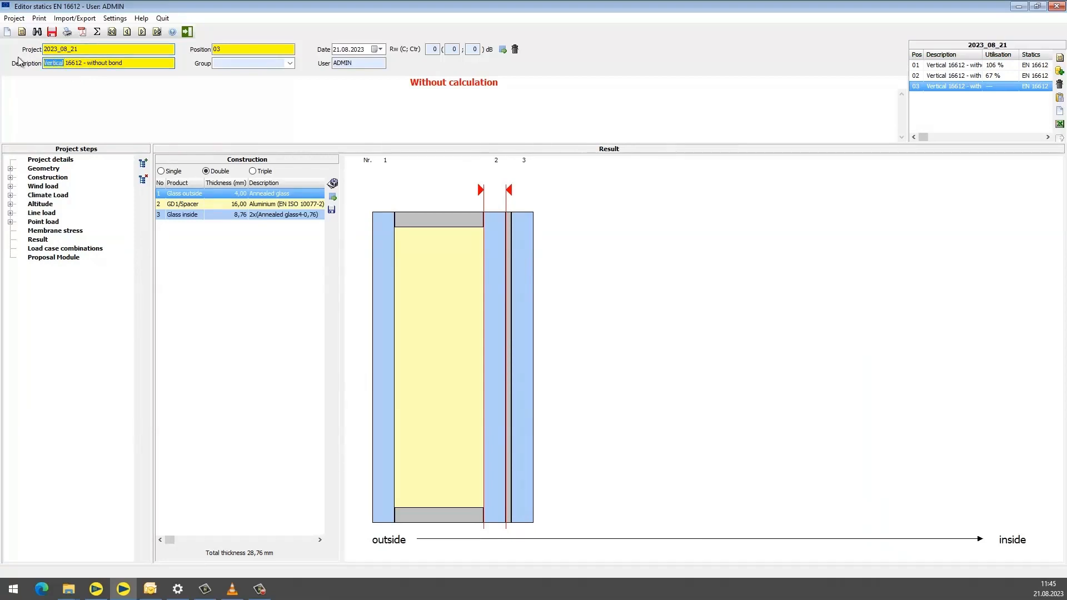
{"action": "type", "text": "Horizontal"}
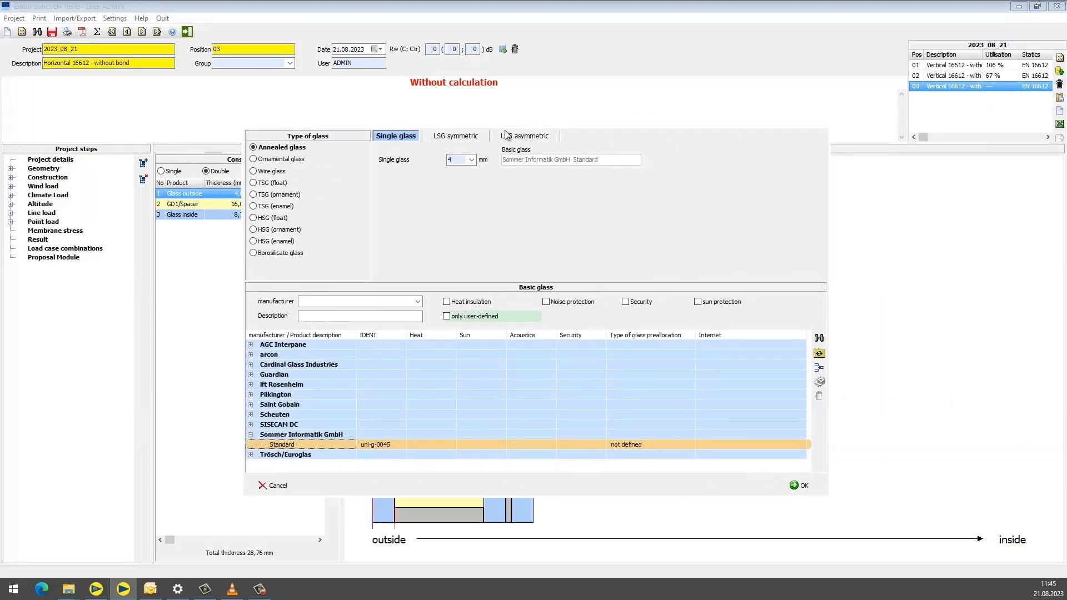
Make the outside pane symmetric laminated glass of two 4 mm annealed panes with a 0,76 mm PVB interlayer, without shear coupling
{"action": "left_click", "coordinate": [450, 139]}
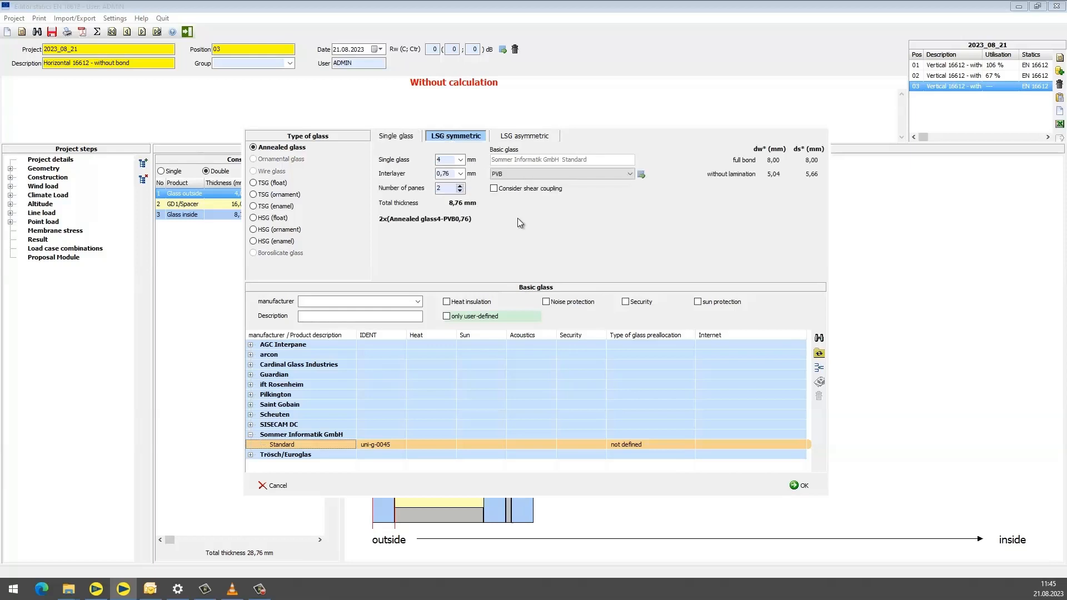
{"action": "left_click", "coordinate": [800, 484]}
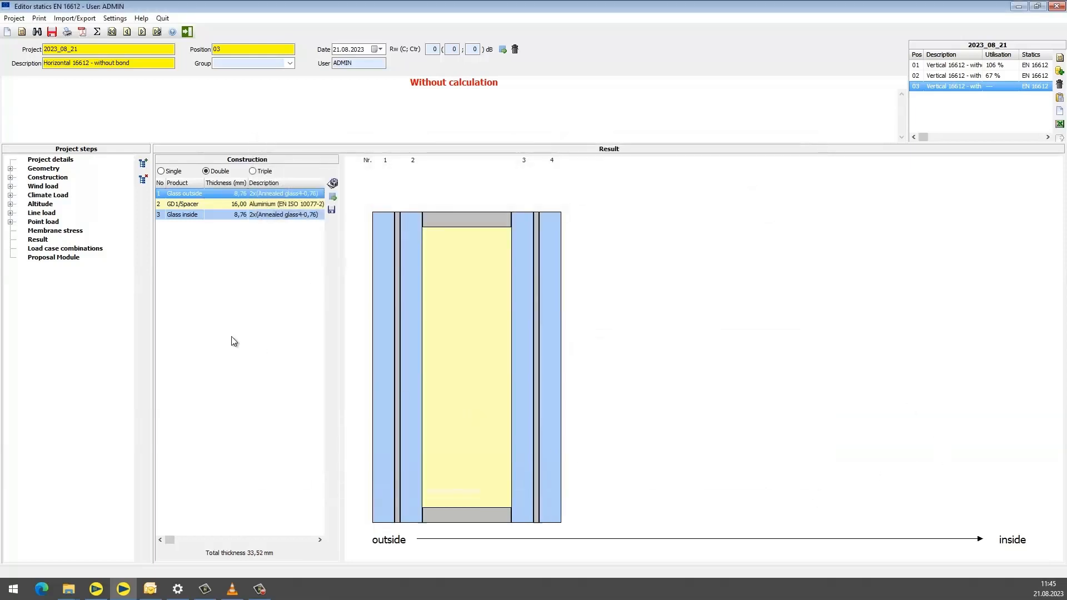
Change position 03's geometry to horizontal glazing with an installation angle of 0°
{"action": "left_click", "coordinate": [45, 169]}
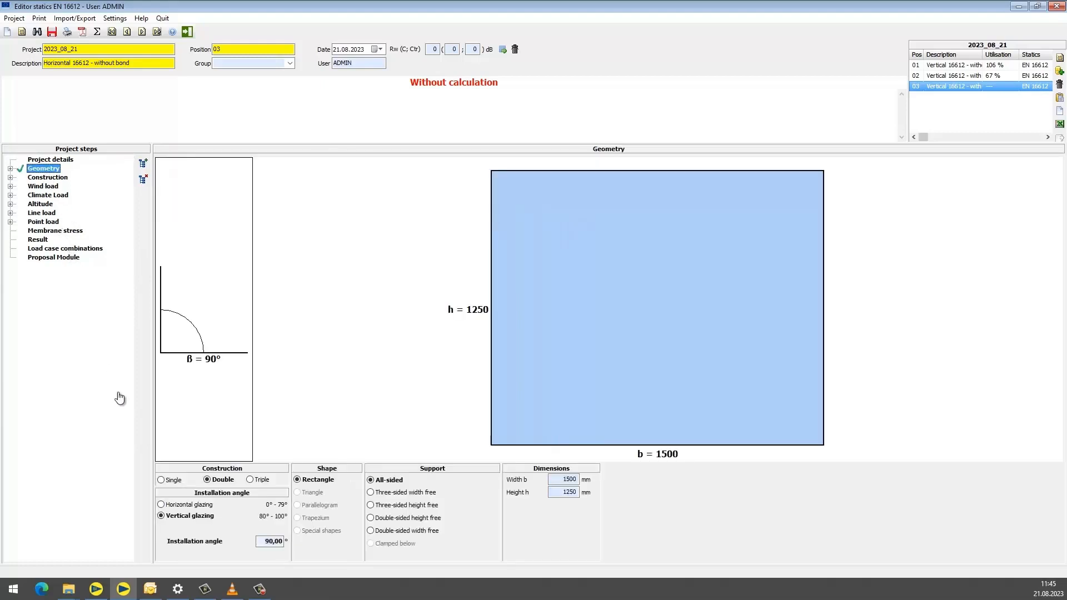
{"action": "left_click", "coordinate": [200, 506]}
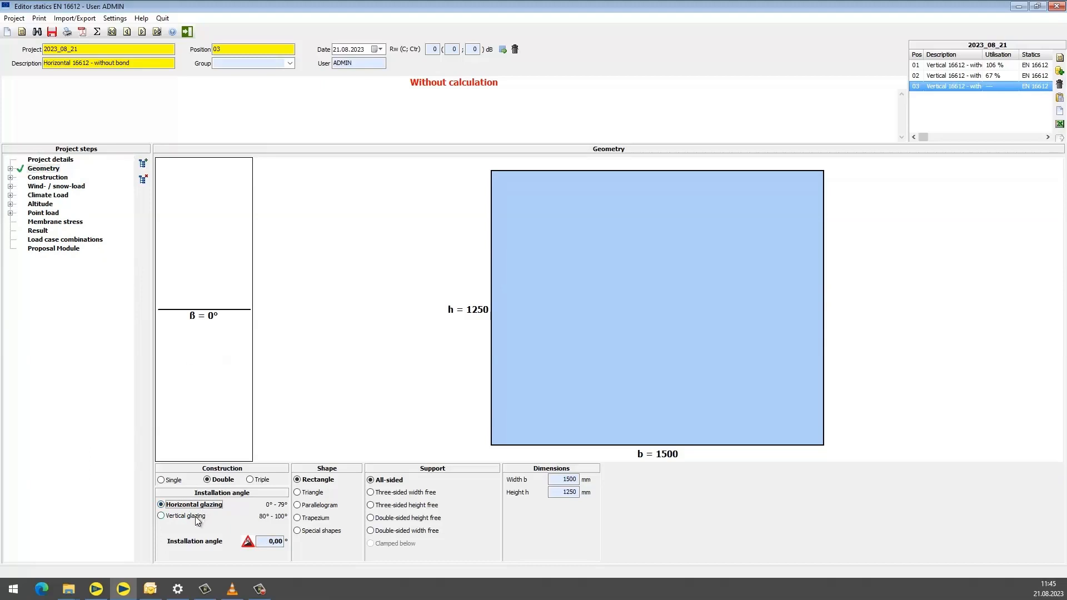
{"action": "left_click", "coordinate": [189, 516]}
{"action": "left_click_drag", "start_coordinate": [261, 543], "coordinate": [328, 544]}
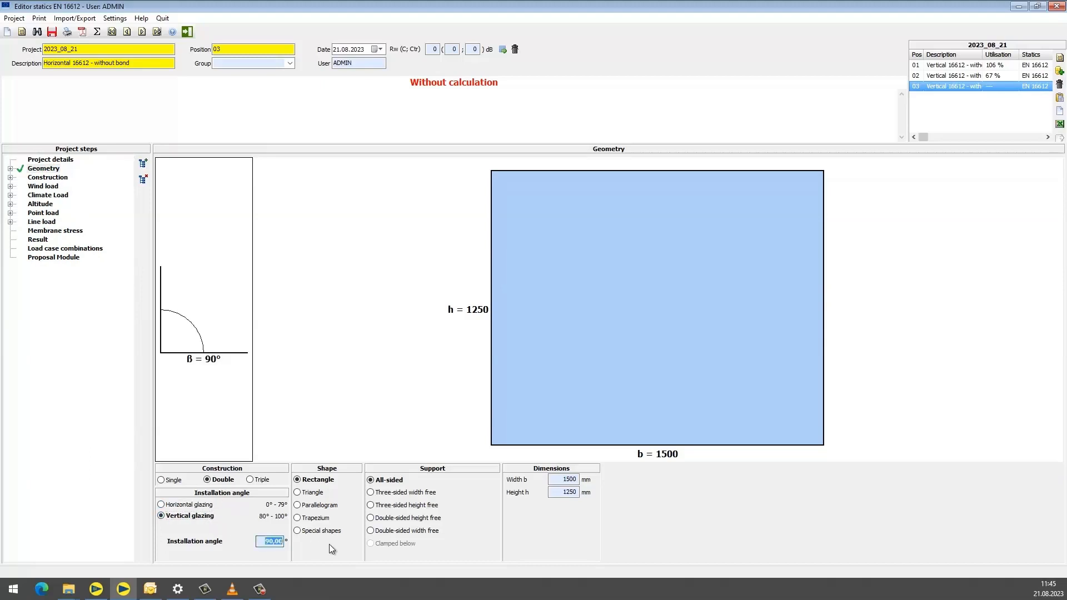
{"action": "type", "text": "0"}
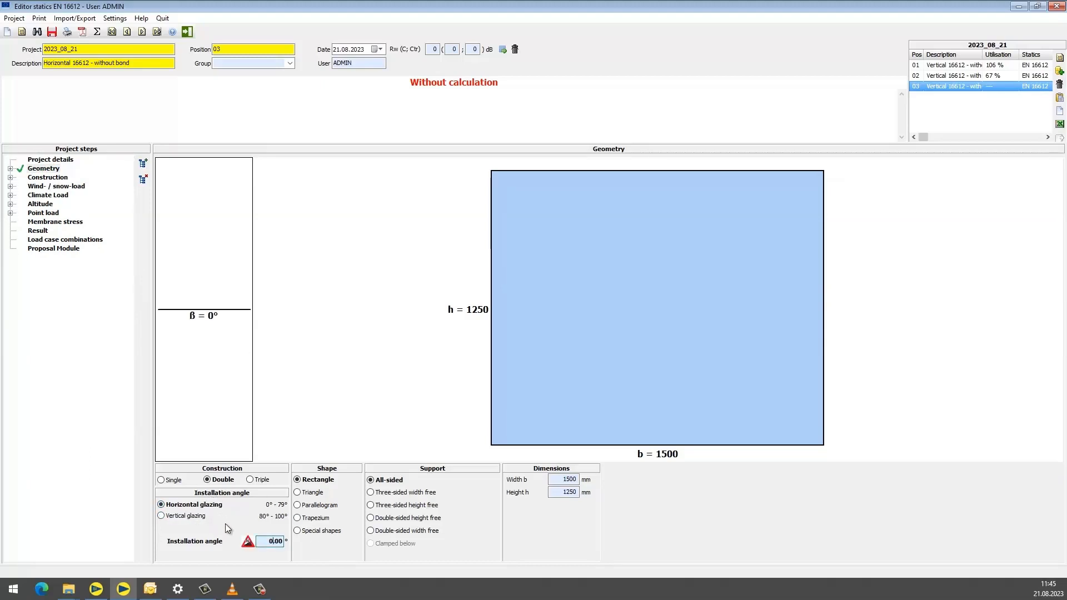
Set position 03's snow load to 1,5 kN/m² and its height above sea level to 100 m
{"action": "left_click", "coordinate": [45, 178]}
{"action": "left_click", "coordinate": [50, 187]}
{"action": "left_click", "coordinate": [50, 196]}
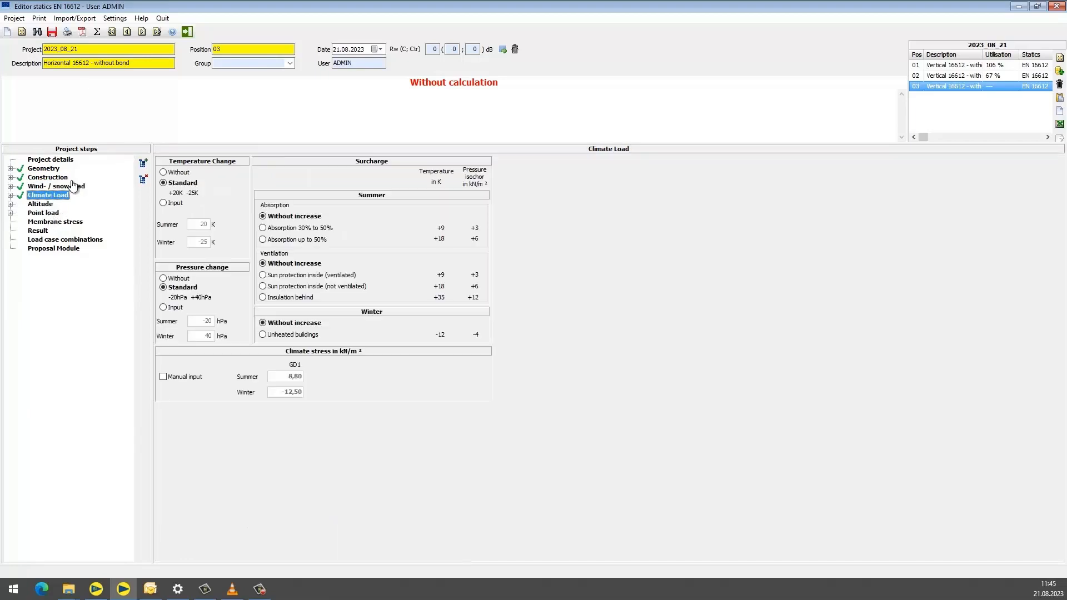
{"action": "left_click", "coordinate": [72, 187]}
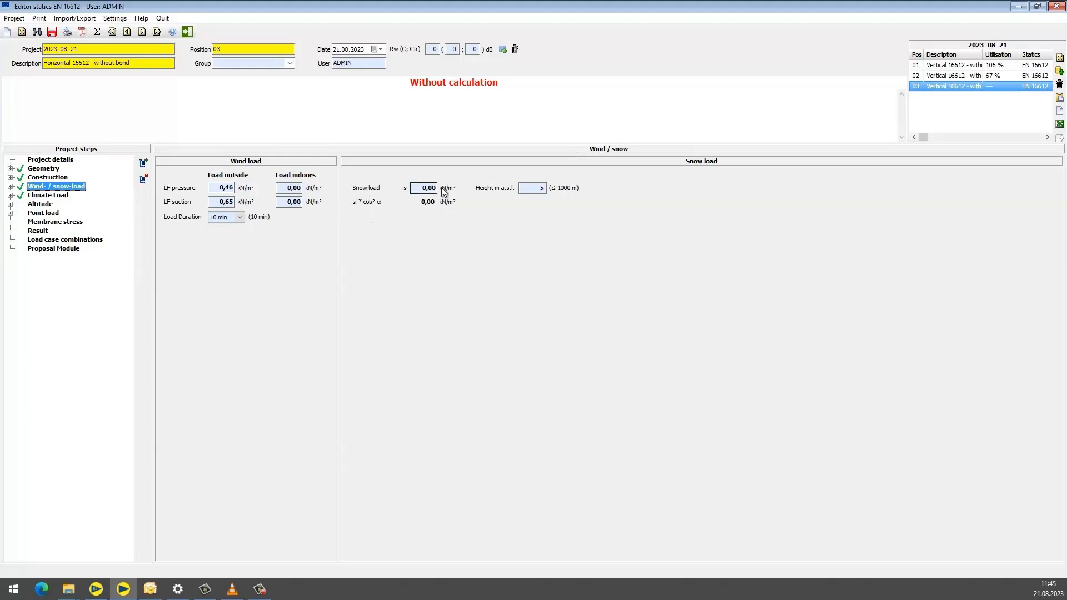
{"action": "left_click", "coordinate": [422, 187]}
{"action": "type", "text": "1,5"}
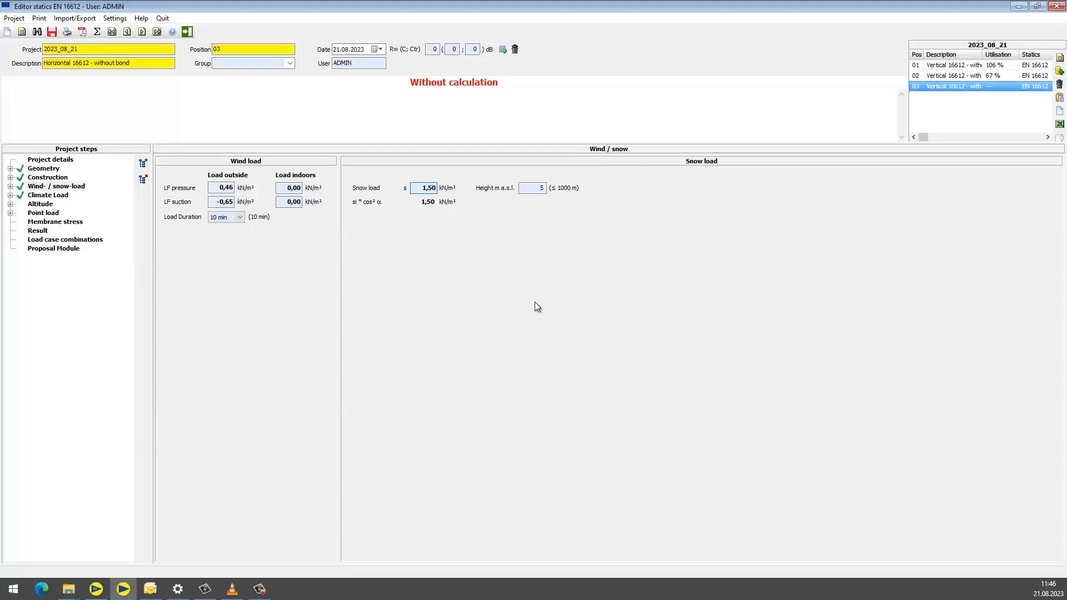
{"action": "key", "text": "Tab"}
{"action": "type", "text": "1500"}
Review the altitude settings and the load case combinations that include snow for position 03
{"action": "left_click", "coordinate": [54, 205]}
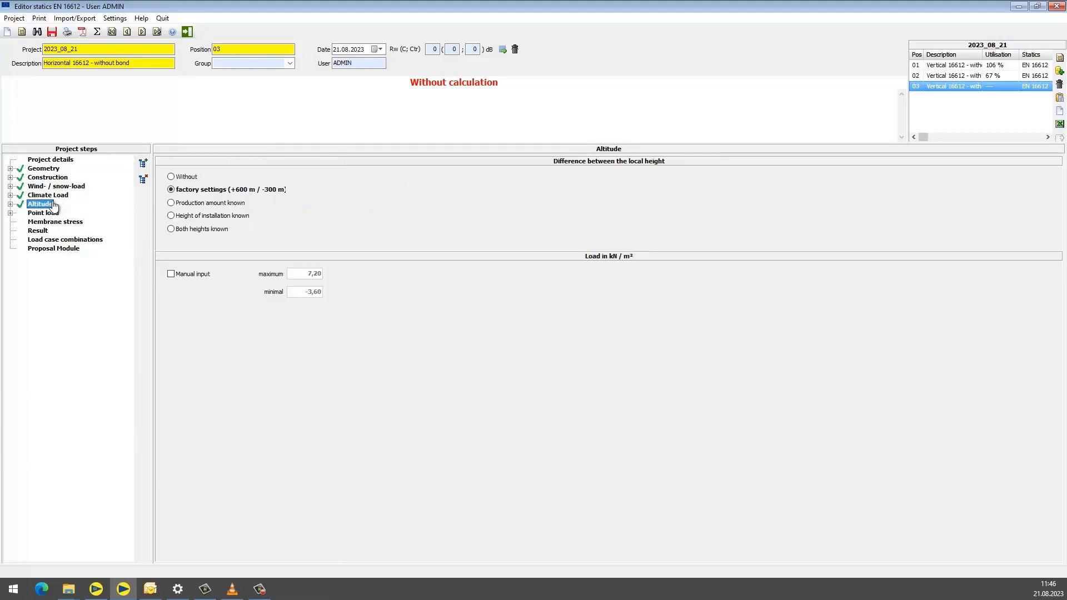
{"action": "left_click", "coordinate": [53, 242]}
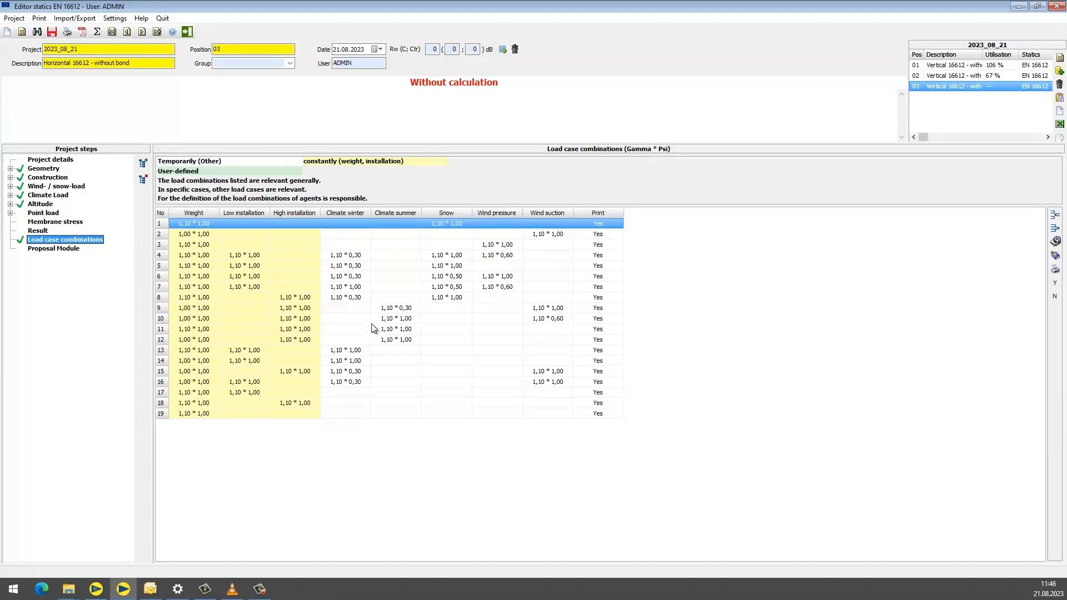
{"action": "left_click", "coordinate": [452, 287]}
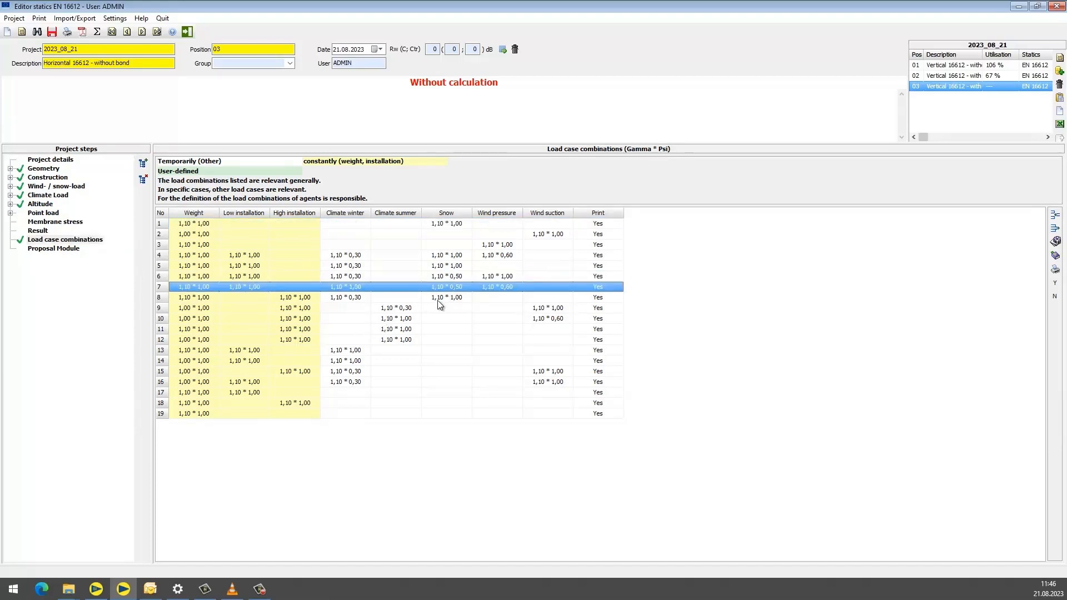
{"action": "left_click", "coordinate": [447, 276]}
{"action": "left_click", "coordinate": [450, 287]}
Calculate position 03 with factory altitude settings, no point load and no membrane stress, and read its report through to the result
{"action": "left_click", "coordinate": [58, 205]}
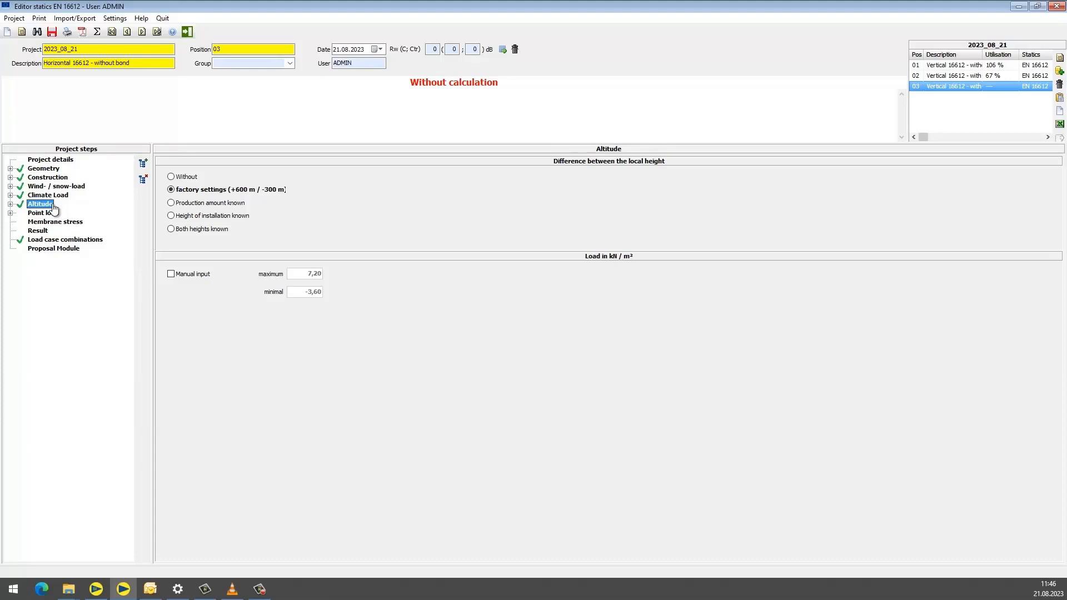
{"action": "left_click", "coordinate": [51, 213]}
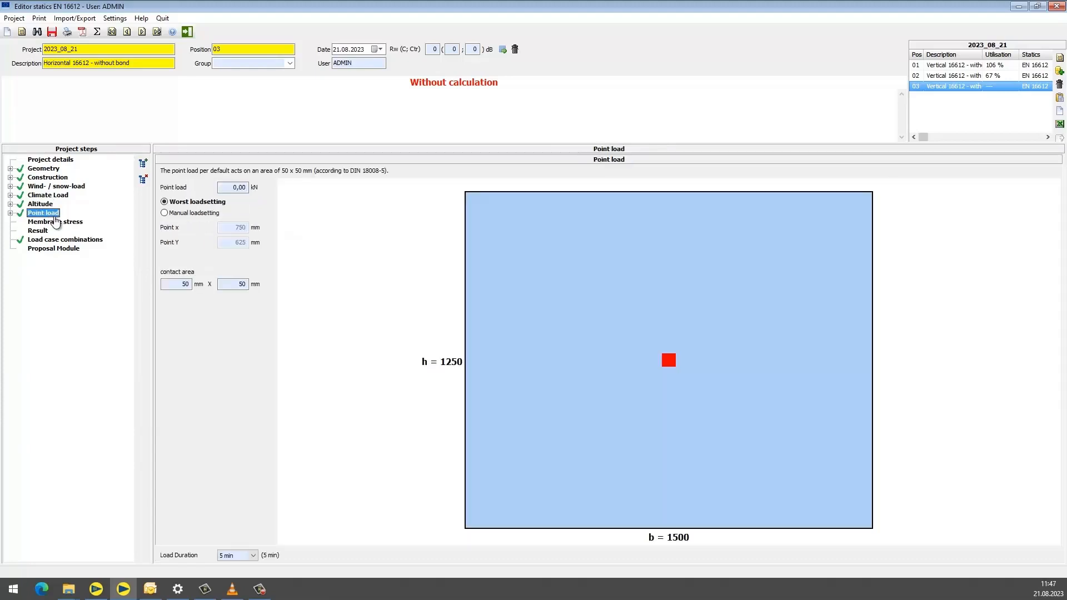
{"action": "left_click", "coordinate": [58, 222]}
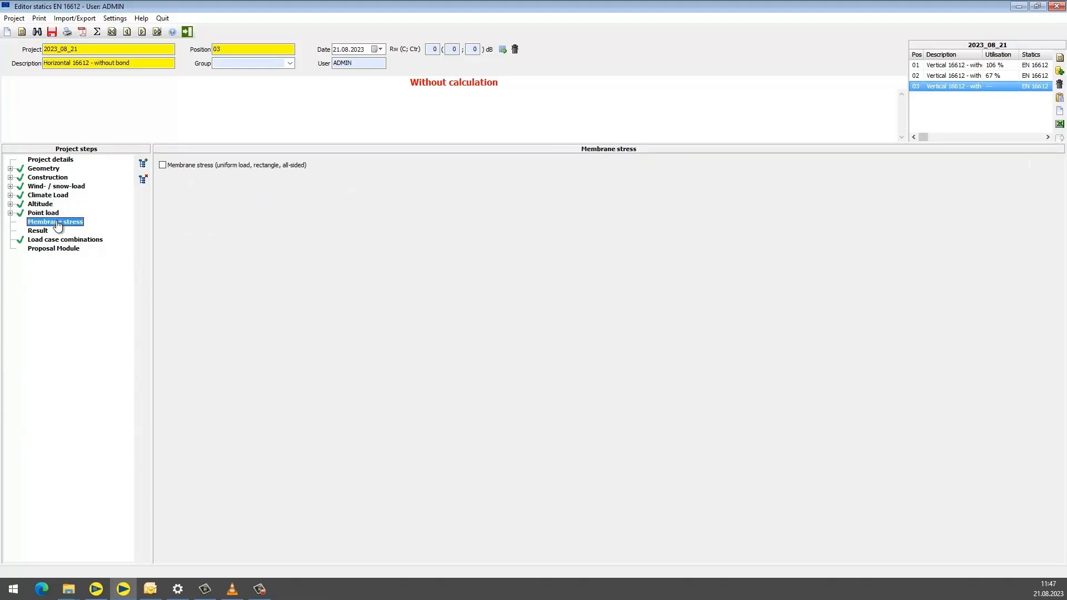
{"action": "left_click", "coordinate": [48, 233]}
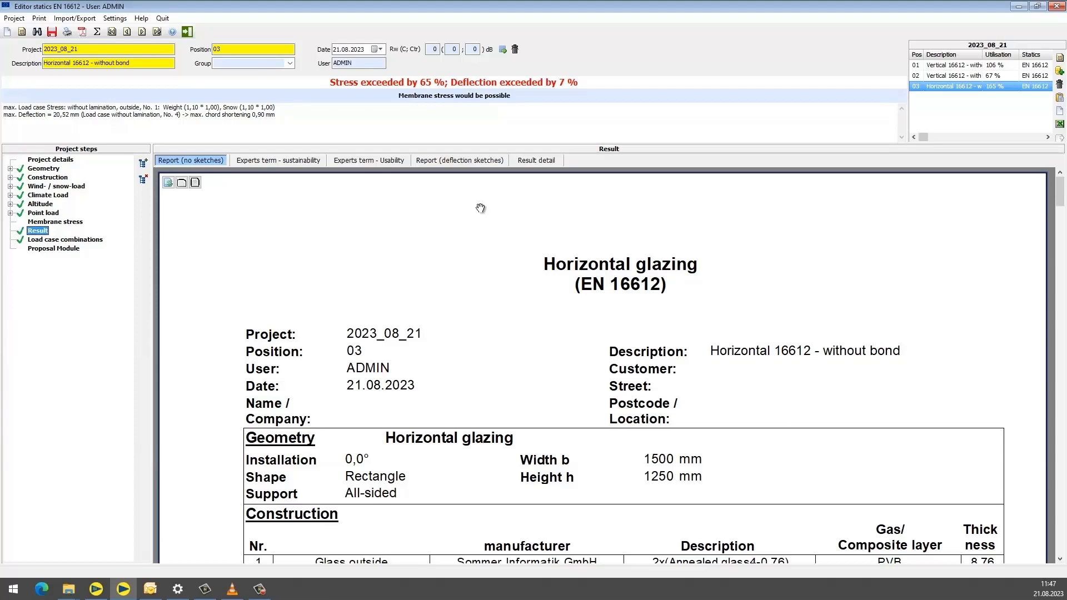
{"action": "scroll", "coordinate": [715, 312], "scroll_direction": "down", "scroll_amount": 10}
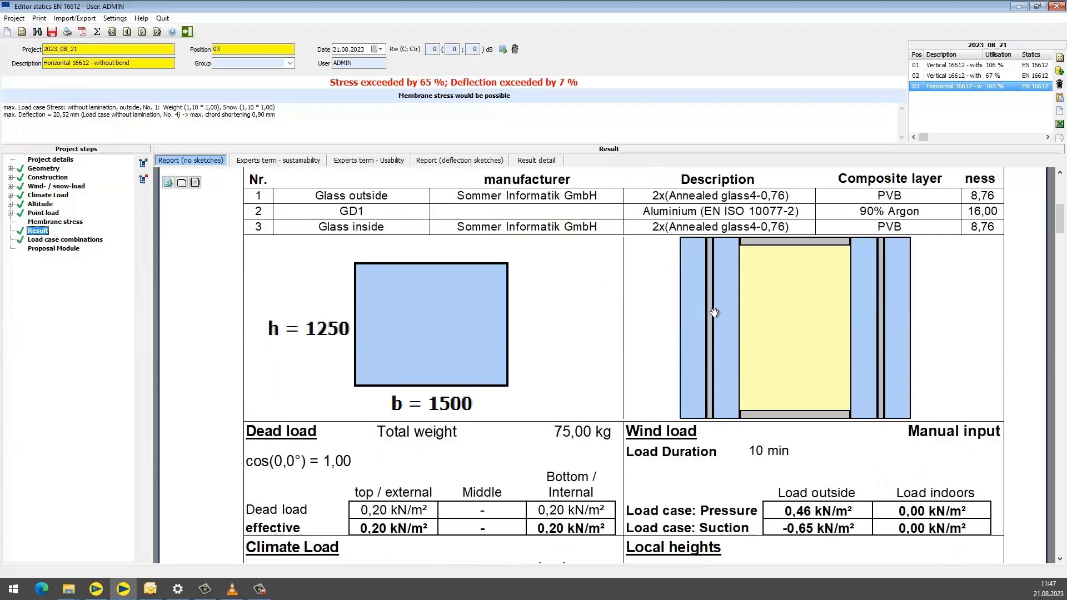
{"action": "scroll", "coordinate": [715, 311], "scroll_direction": "down", "scroll_amount": 4}
{"action": "scroll", "coordinate": [715, 311], "scroll_direction": "up", "scroll_amount": 2}
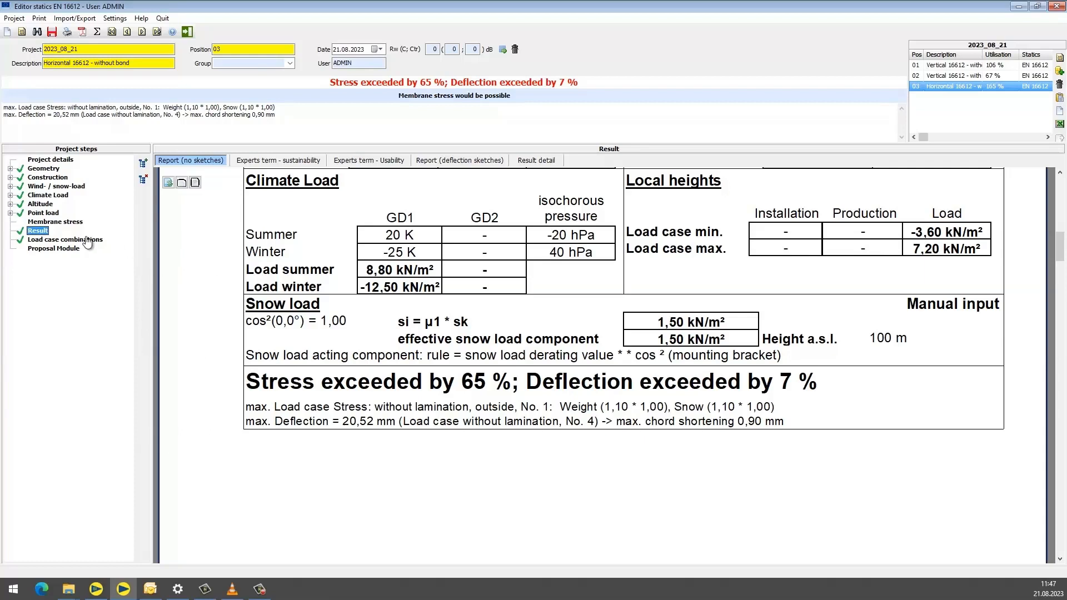
Compare the proposed glass thicknesses for symmetric panes, a thicker outside/top pane and a thicker inside/below pane
{"action": "left_click", "coordinate": [54, 249]}
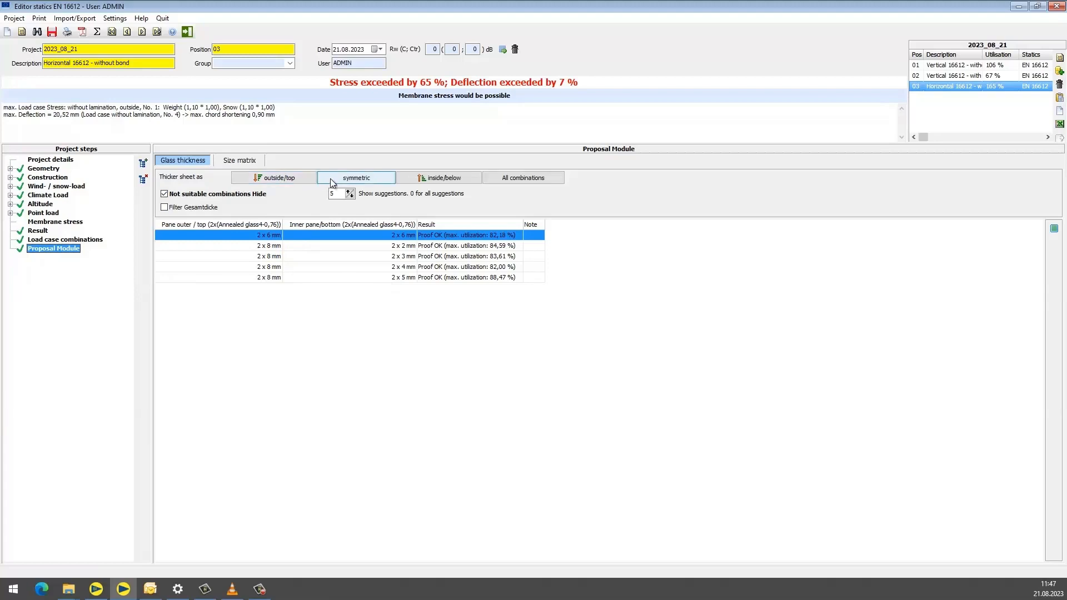
{"action": "left_click", "coordinate": [354, 180]}
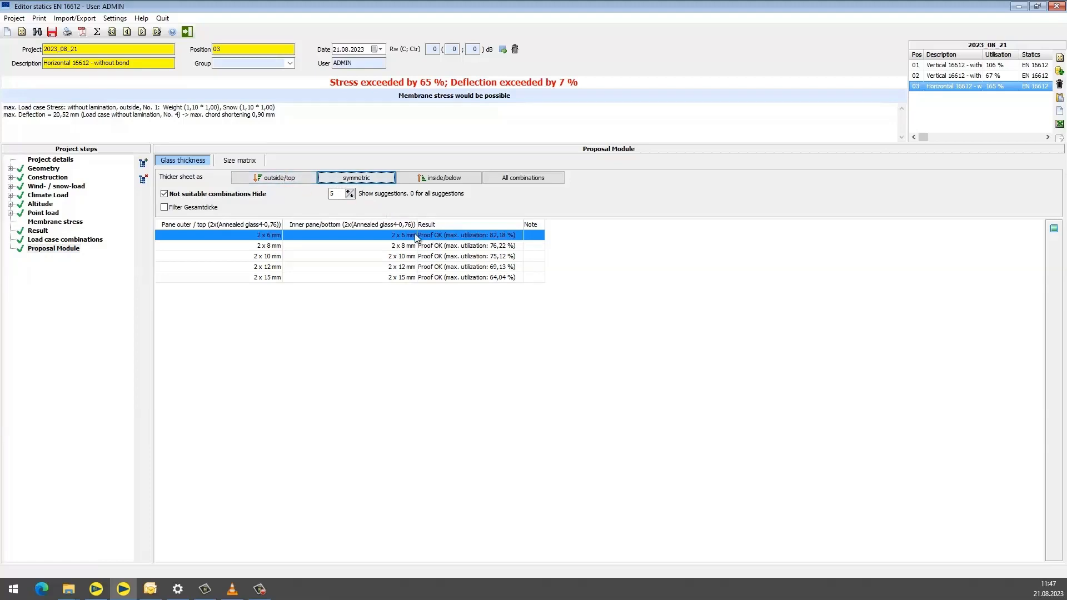
{"action": "left_click", "coordinate": [308, 178]}
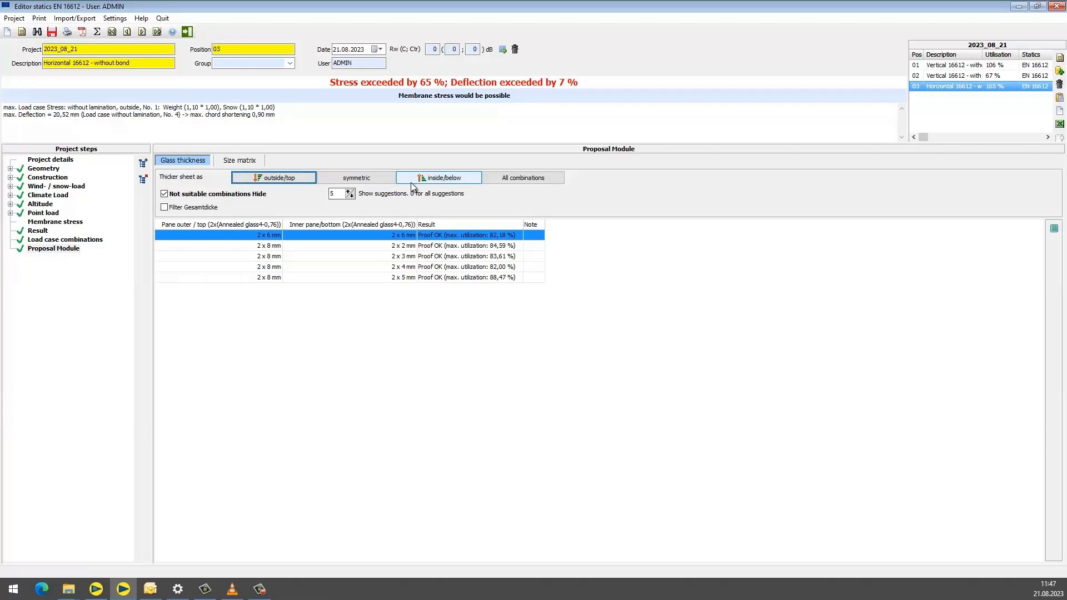
{"action": "left_click", "coordinate": [445, 182]}
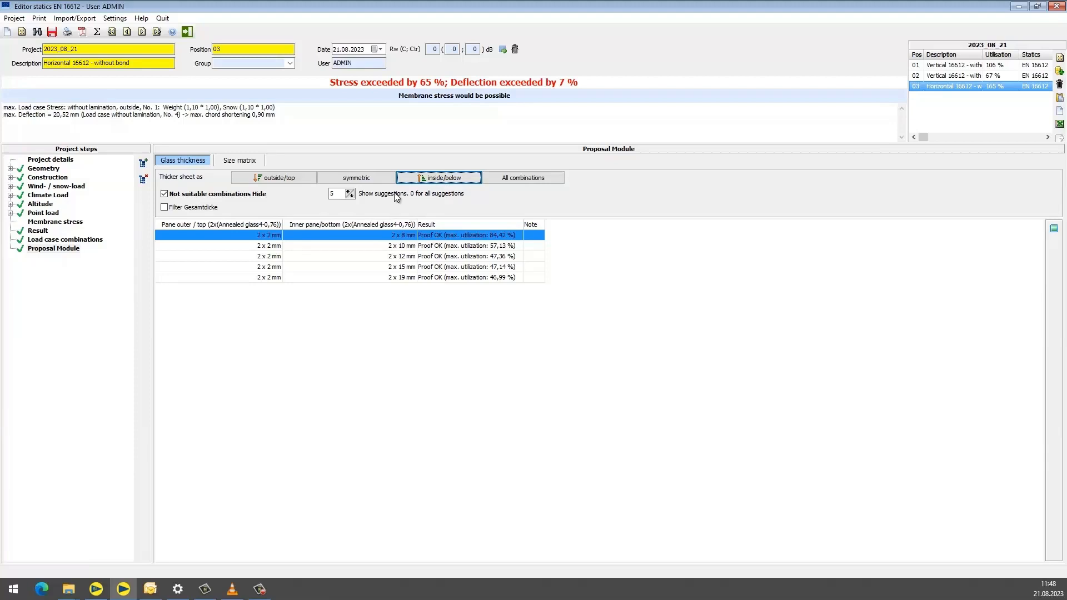
Adopt the symmetric glass thickness proposal of 2 x 6 mm for both the outer and inner panes
{"action": "left_click", "coordinate": [367, 178]}
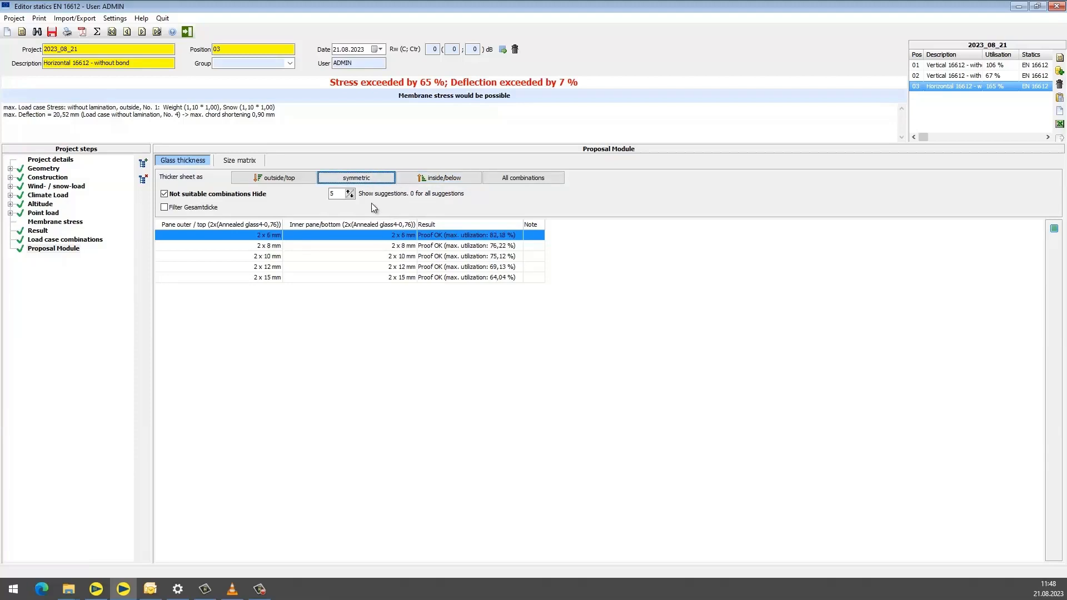
{"action": "double_click", "coordinate": [371, 235]}
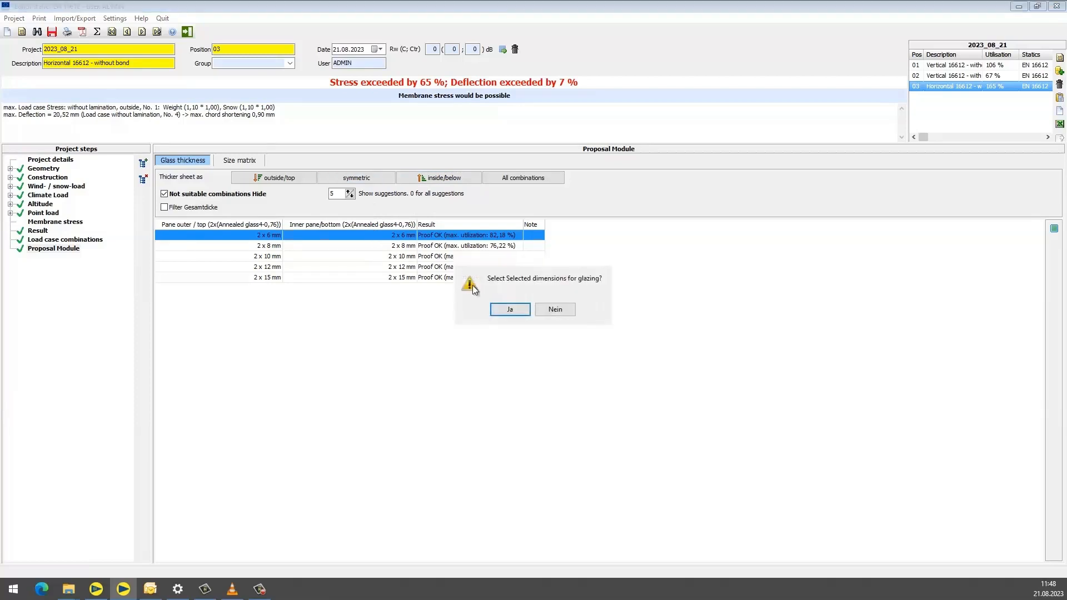
{"action": "left_click", "coordinate": [515, 312]}
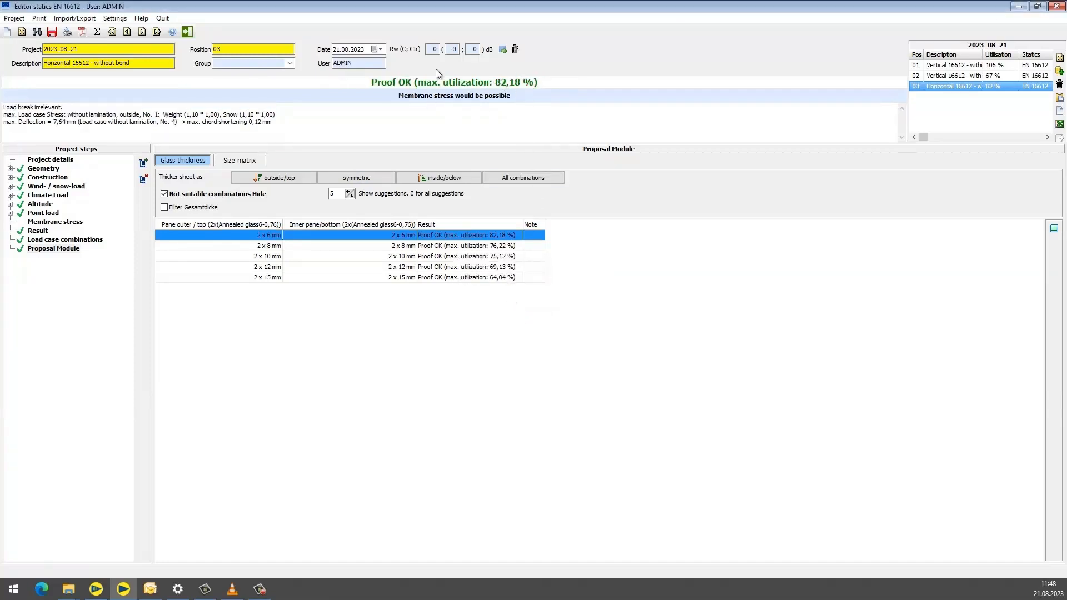
Check the updated glass construction and read position 03's recalculated report through to the proof
{"action": "left_click", "coordinate": [49, 178]}
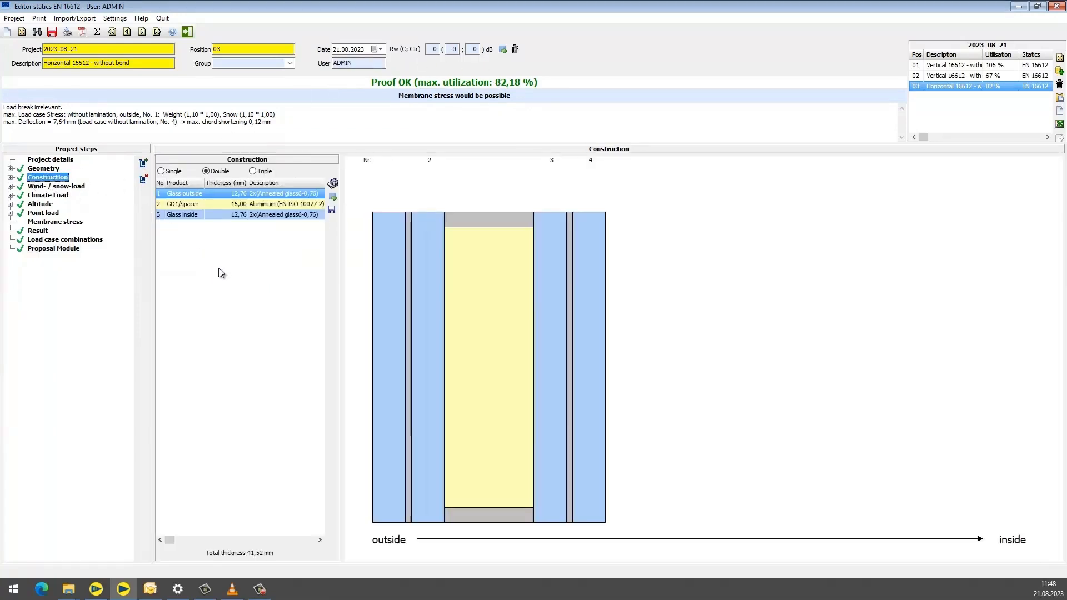
{"action": "left_click", "coordinate": [42, 231]}
{"action": "scroll", "coordinate": [667, 342], "scroll_direction": "down", "scroll_amount": 2}
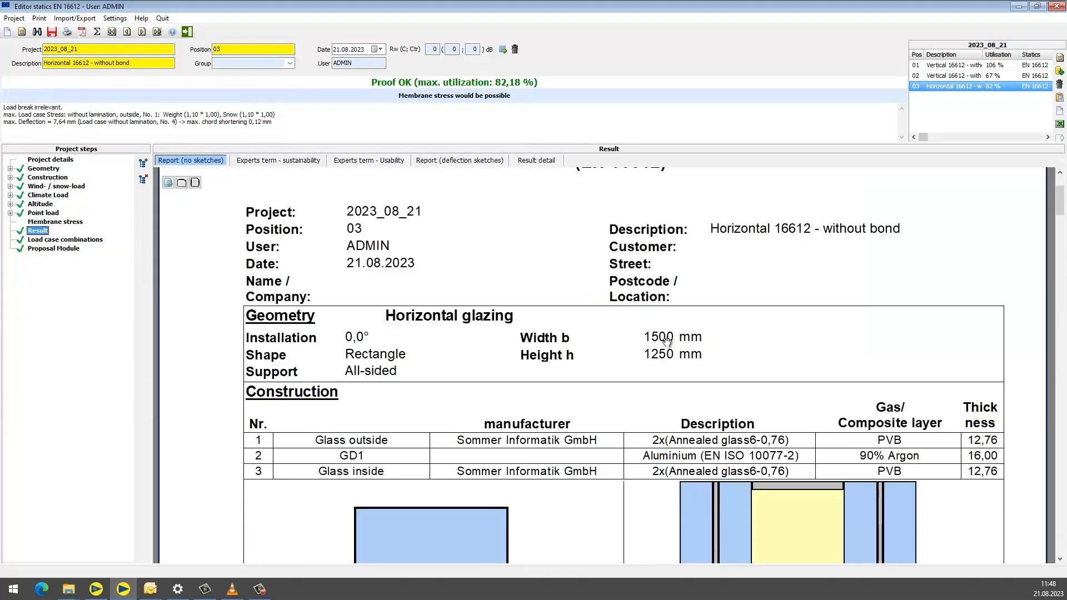
{"action": "scroll", "coordinate": [667, 343], "scroll_direction": "down", "scroll_amount": 8}
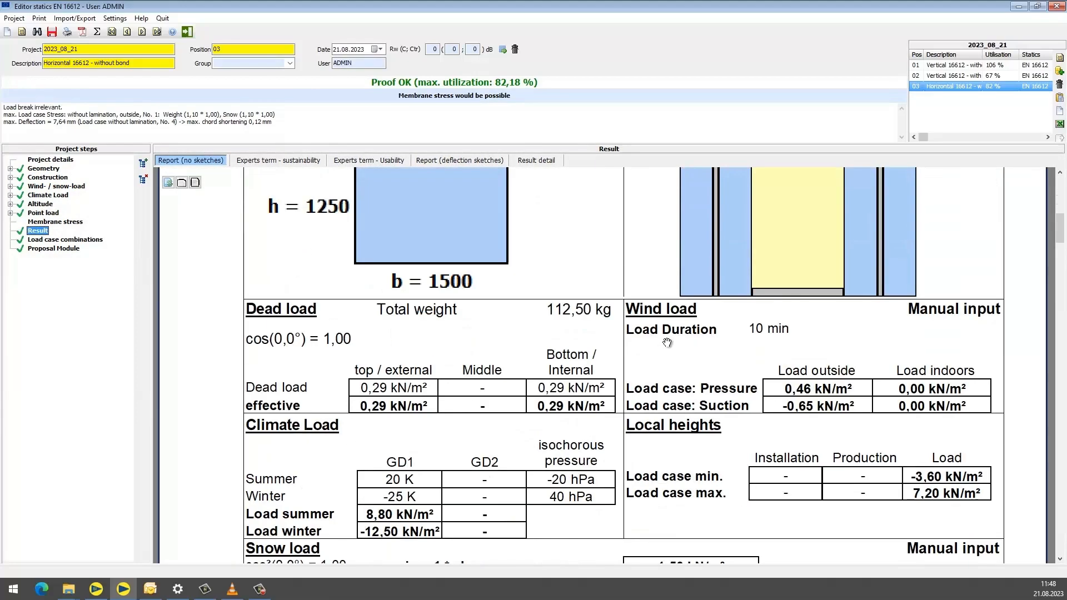
{"action": "scroll", "coordinate": [666, 342], "scroll_direction": "up", "scroll_amount": 2}
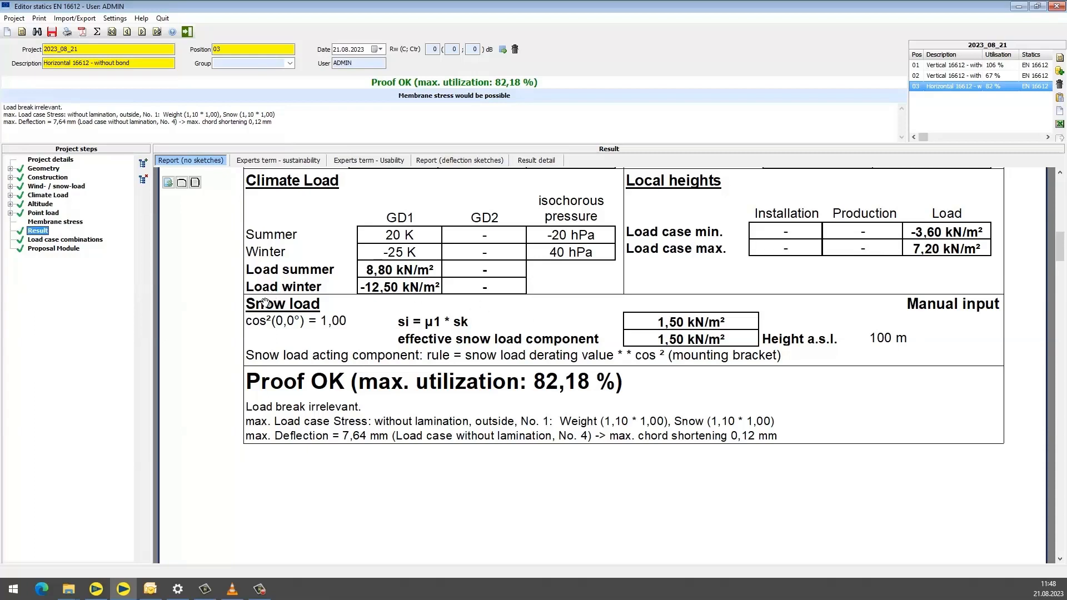
Examine the stress utilization of various widths and heights in the size matrix, and display the deflection utilization
{"action": "left_click", "coordinate": [62, 248]}
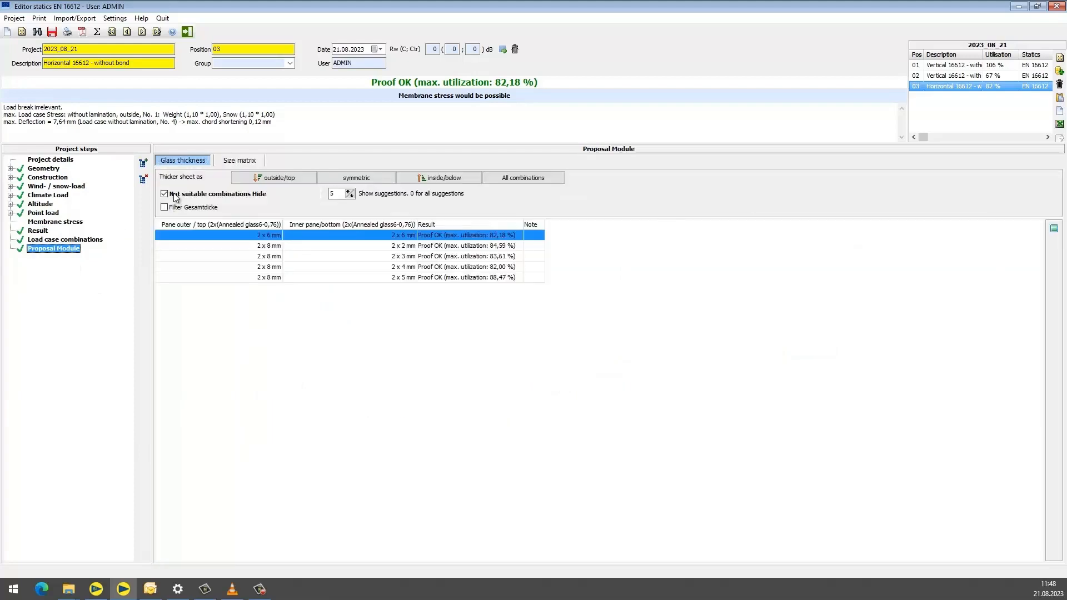
{"action": "left_click", "coordinate": [242, 159]}
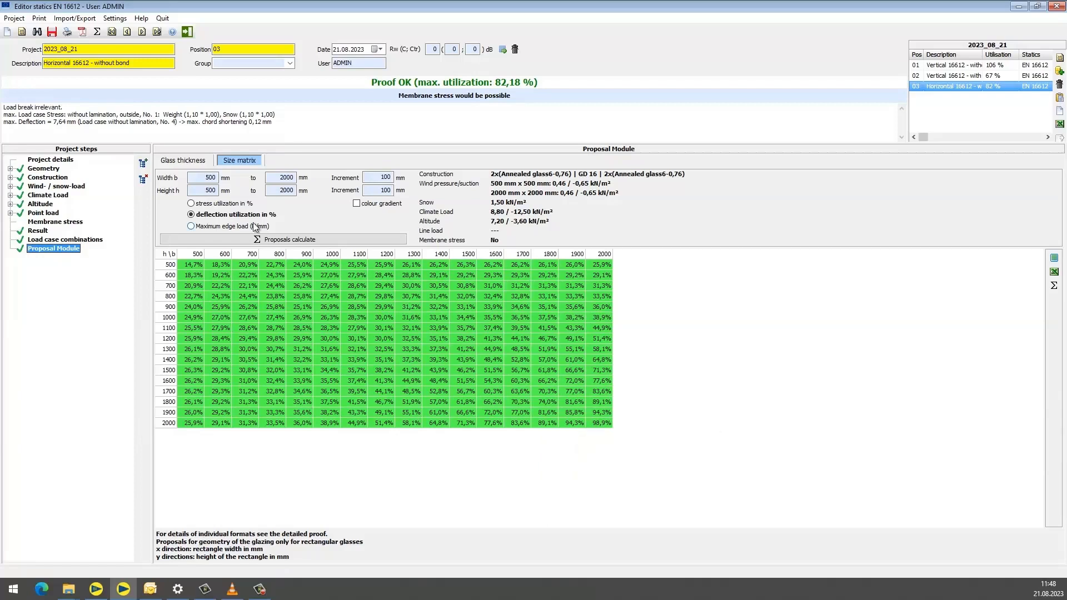
{"action": "left_click", "coordinate": [233, 203]}
{"action": "left_click", "coordinate": [257, 233]}
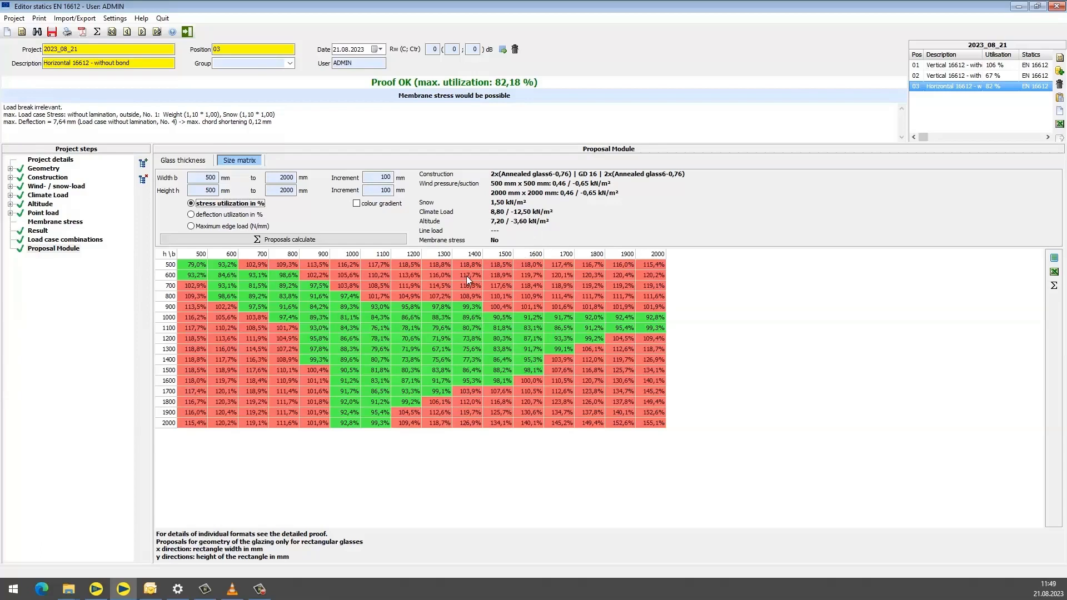
{"action": "mouse_move", "coordinate": [467, 265]}
{"action": "mouse_move", "coordinate": [232, 360]}
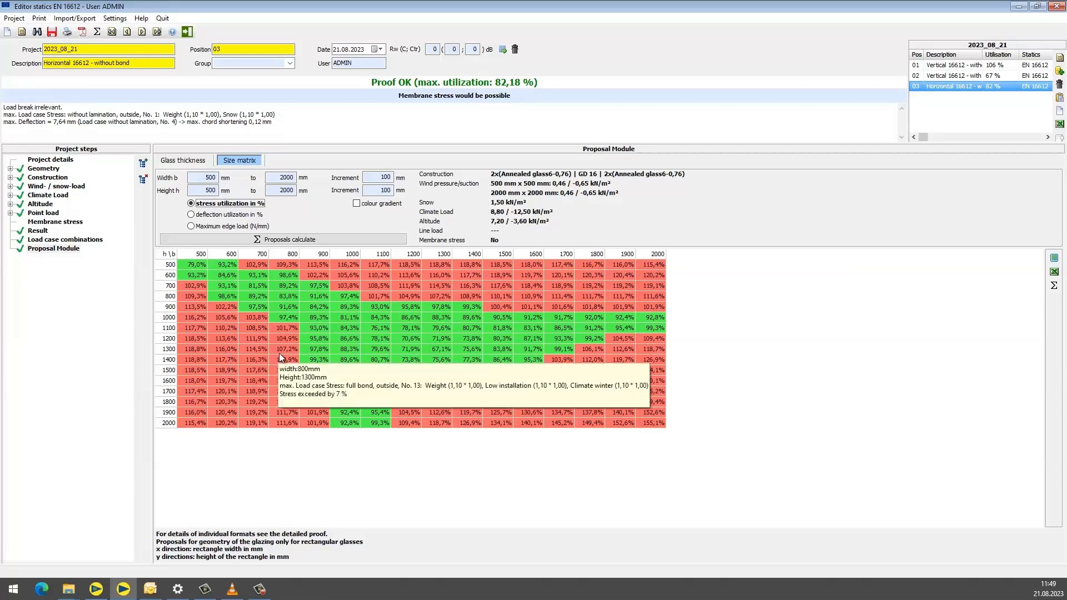
{"action": "mouse_move", "coordinate": [327, 348]}
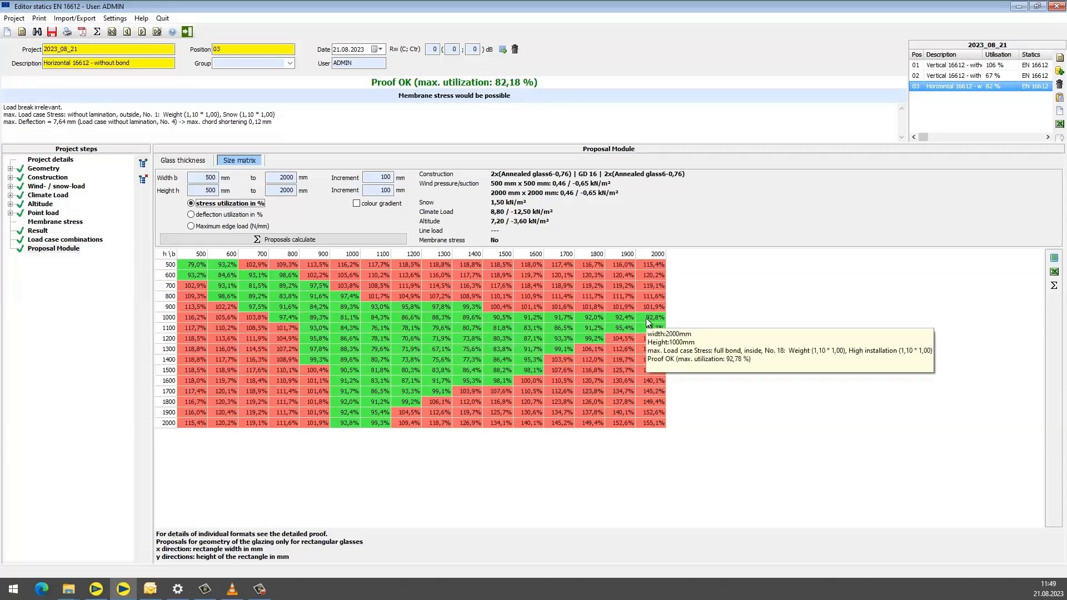
{"action": "mouse_move", "coordinate": [650, 331]}
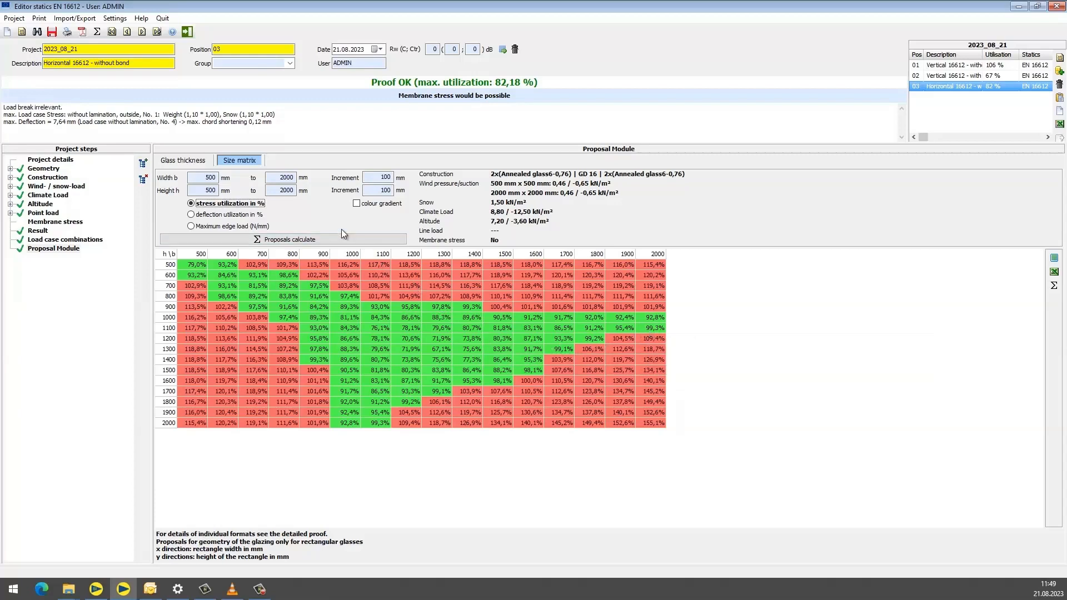
{"action": "left_click", "coordinate": [244, 216]}
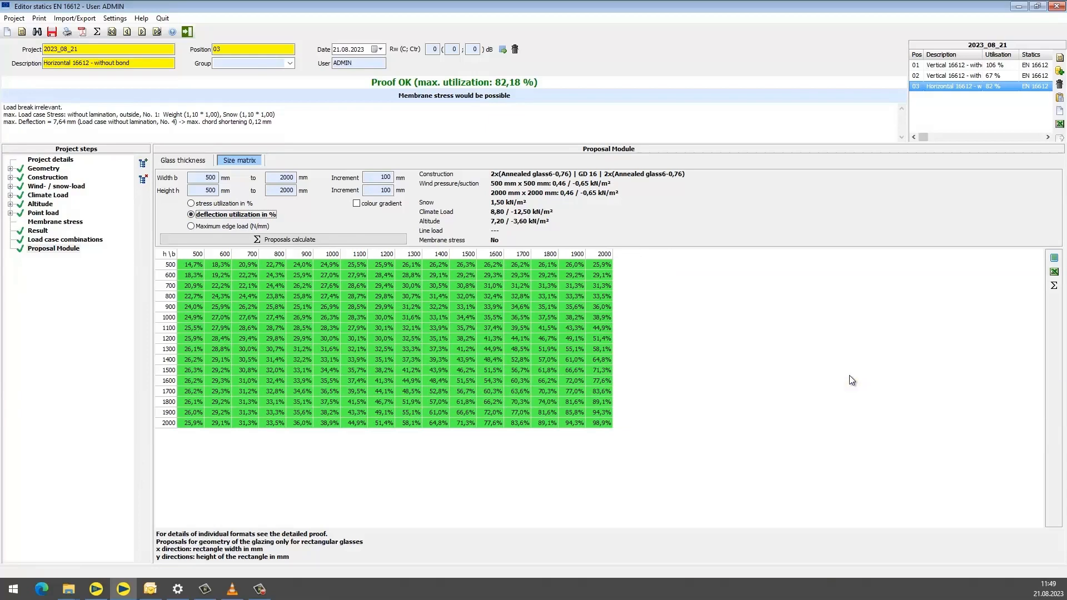
Export the size matrix to Excel and look through its stress utilization, deflection utilization and maximum edge load tables
{"action": "left_click", "coordinate": [1052, 274]}
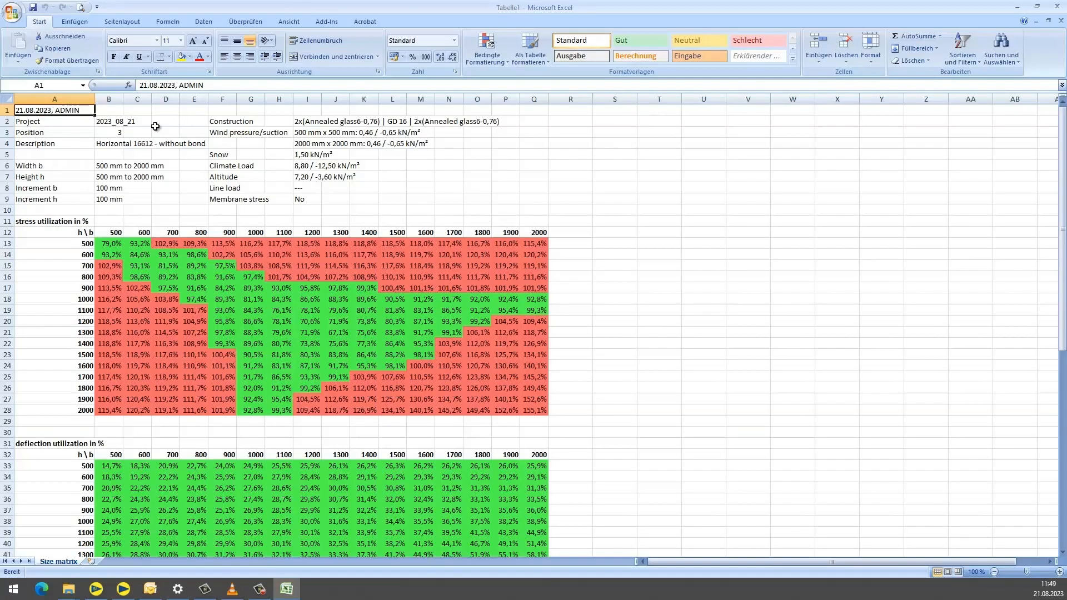
{"action": "scroll", "coordinate": [285, 251], "scroll_direction": "down", "scroll_amount": 3}
{"action": "scroll", "coordinate": [381, 278], "scroll_direction": "down", "scroll_amount": 9}
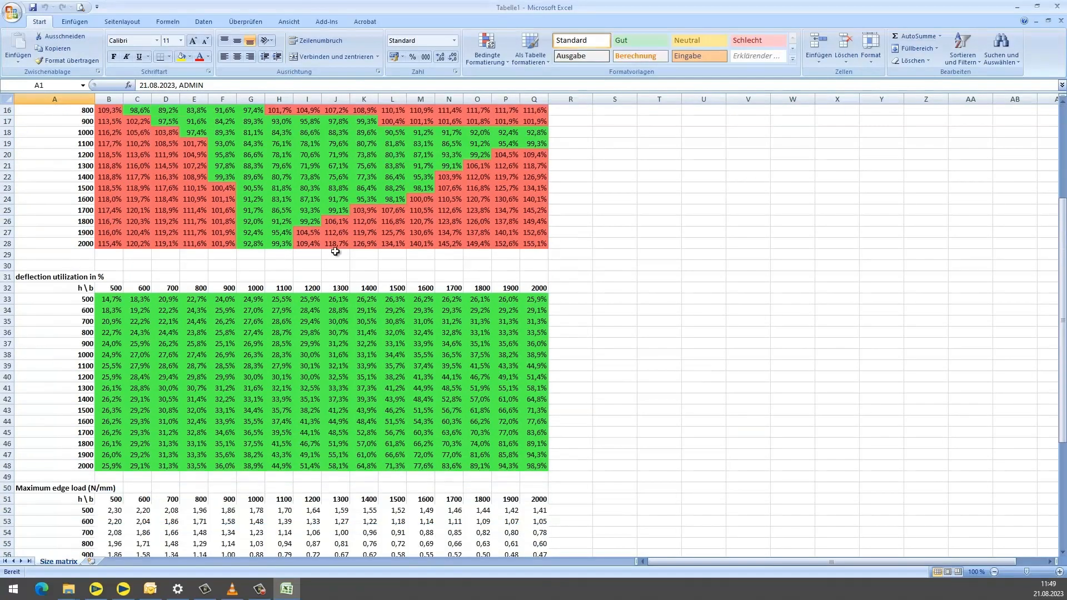
{"action": "scroll", "coordinate": [346, 276], "scroll_direction": "down", "scroll_amount": 6}
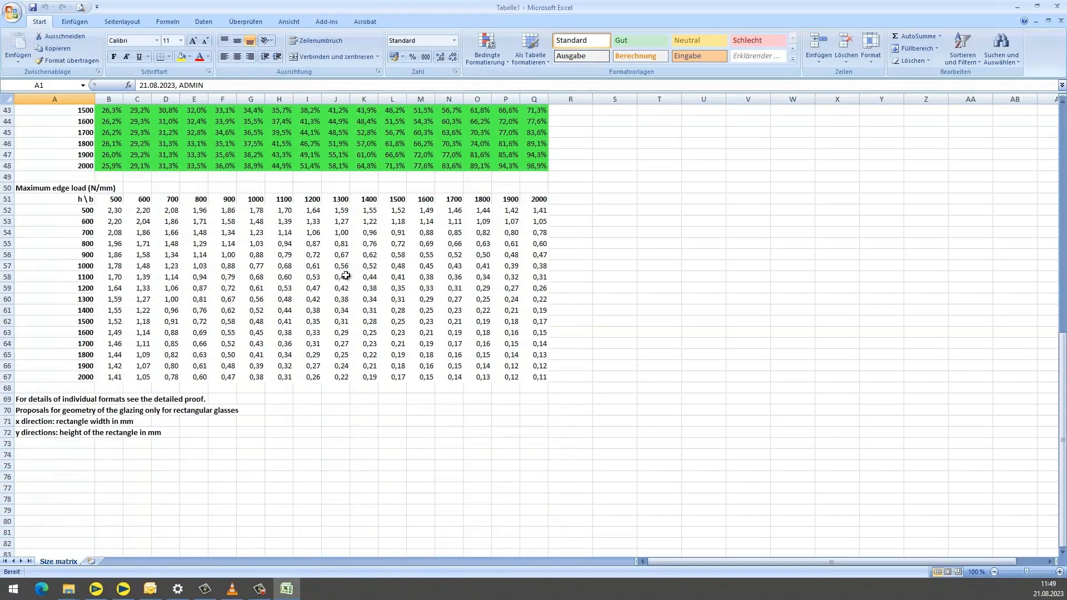
{"action": "scroll", "coordinate": [345, 276], "scroll_direction": "up", "scroll_amount": 6}
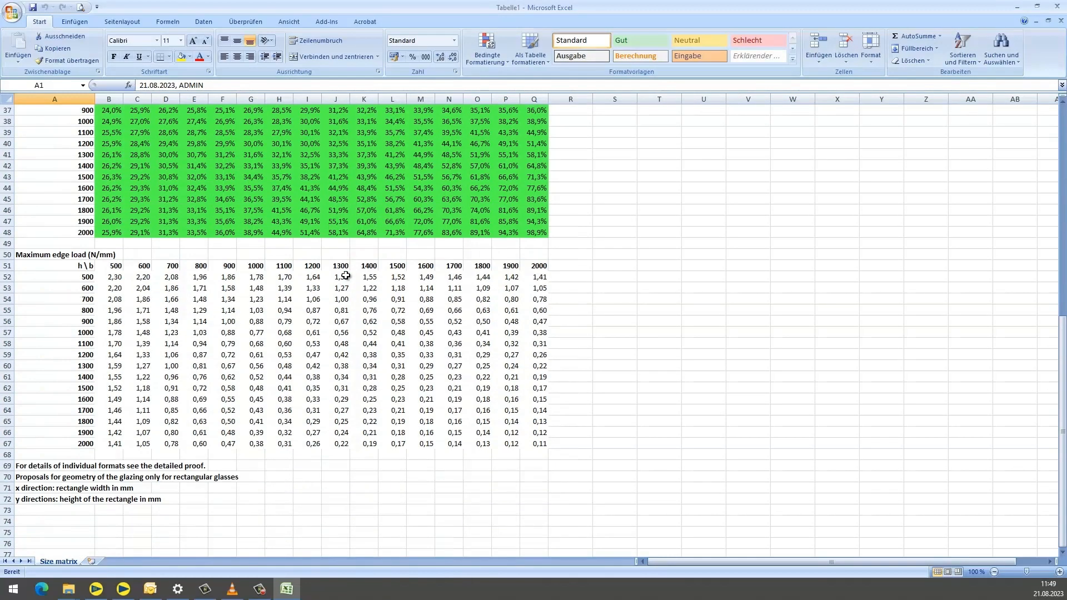
{"action": "scroll", "coordinate": [346, 276], "scroll_direction": "up", "scroll_amount": 6}
Close the exported workbook without saving it, and exit the EN 16612 statics editor
{"action": "left_click", "coordinate": [1057, 6]}
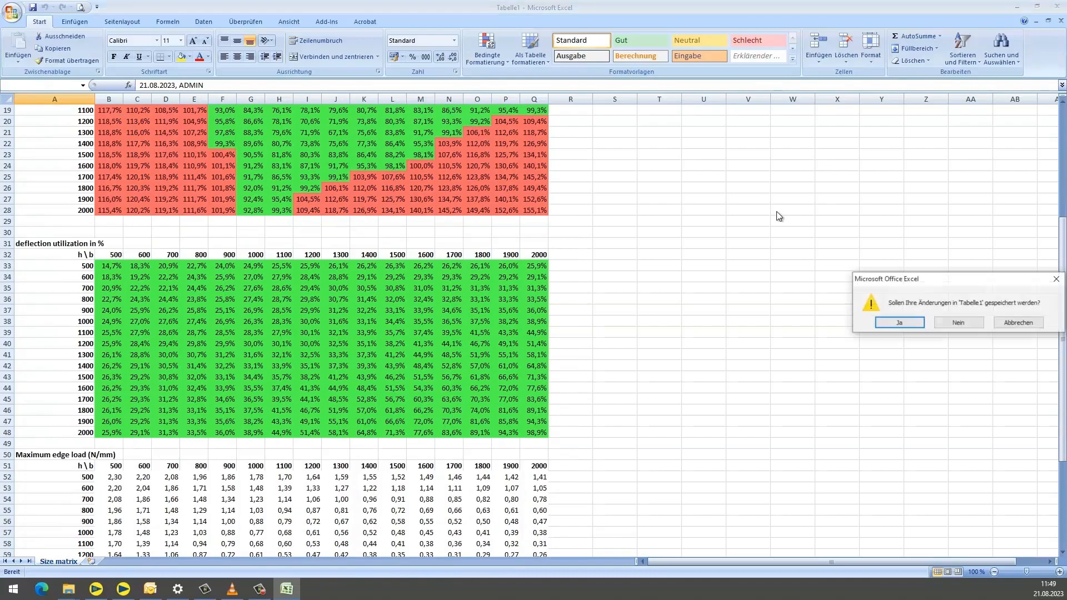
{"action": "left_click", "coordinate": [958, 321]}
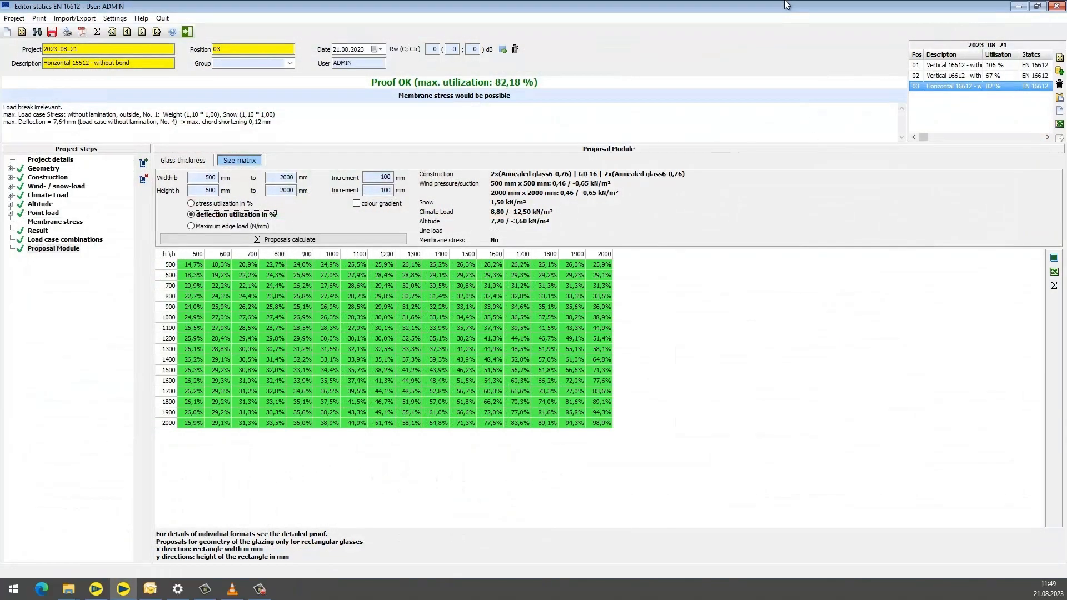
{"action": "left_click", "coordinate": [1056, 6]}
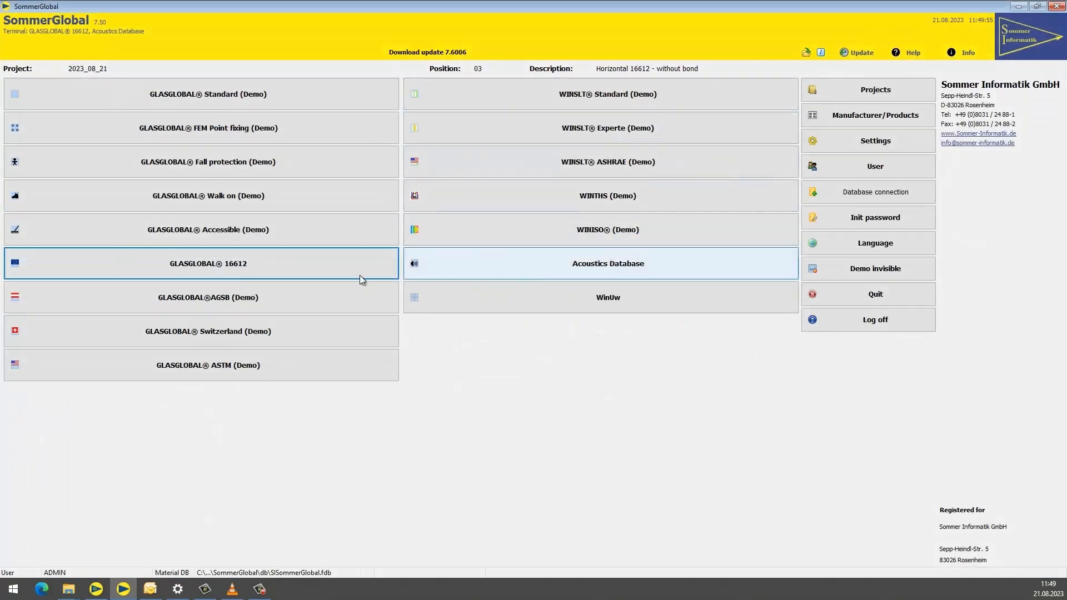